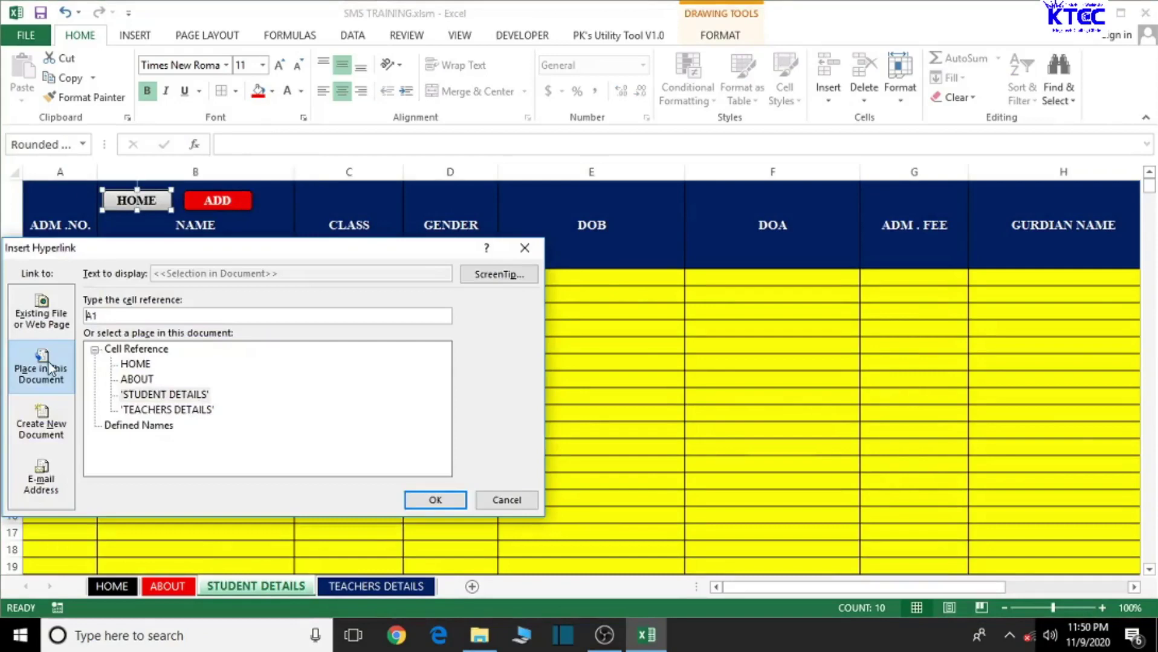
# Step: Link the HOME button on the STUDENT DETAILS sheet to the HOME sheet, test the link, and return to STUDENT DETAILS
pyautogui.click(136, 365)
pyautogui.click(439, 502)
pyautogui.click(398, 436)
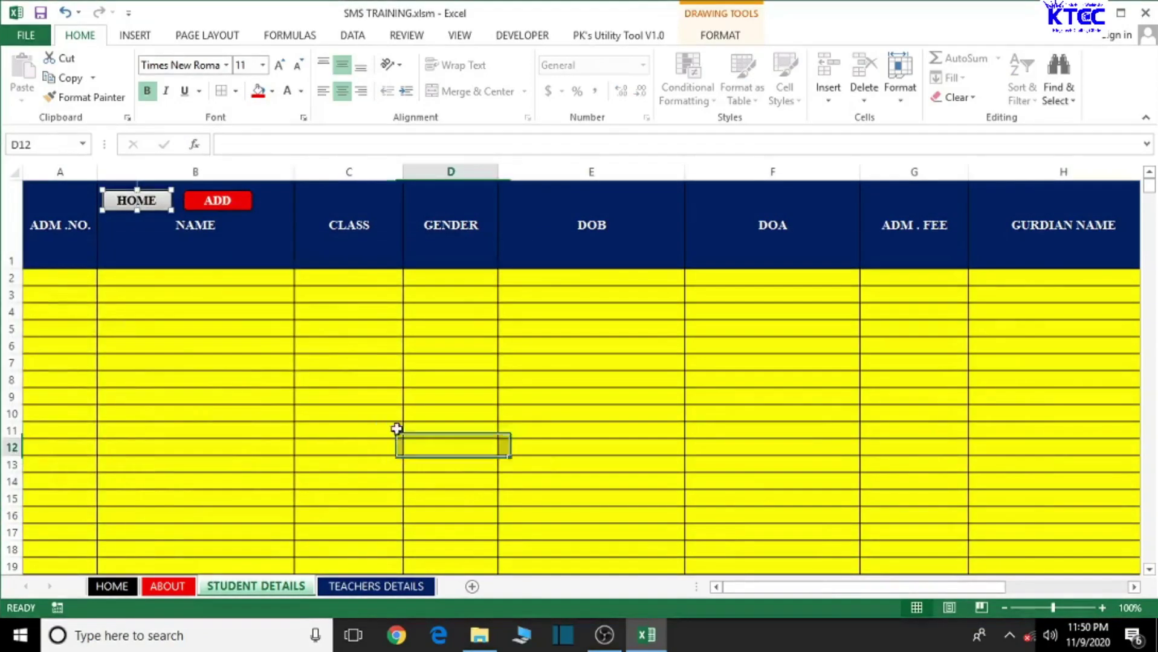
pyautogui.click(154, 204)
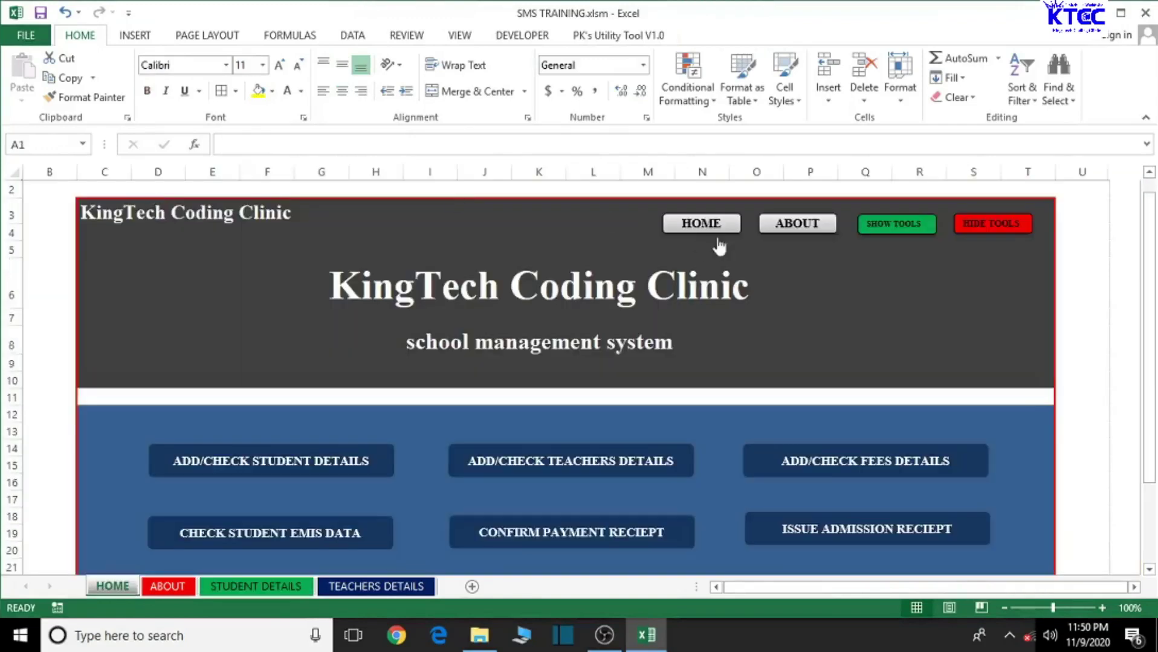
pyautogui.click(253, 586)
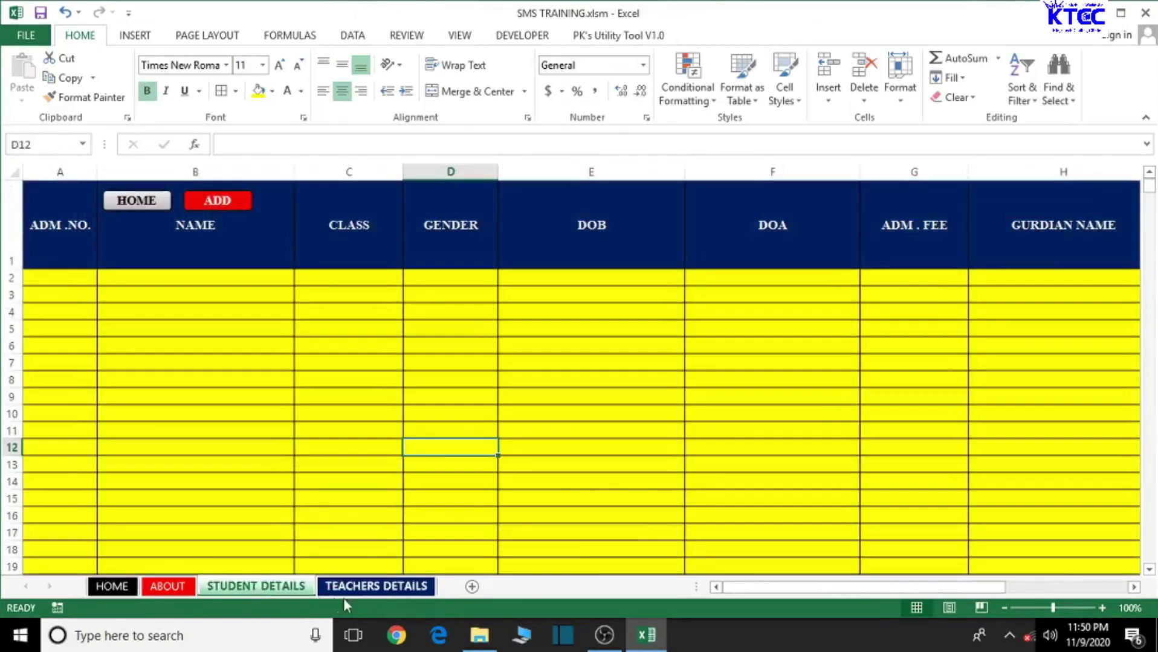
# Step: Hyperlink the HOME button on the TEACHERS DETAILS sheet to cell A1 of the HOME sheet
pyautogui.click(362, 588)
pyautogui.rightClick(124, 201)
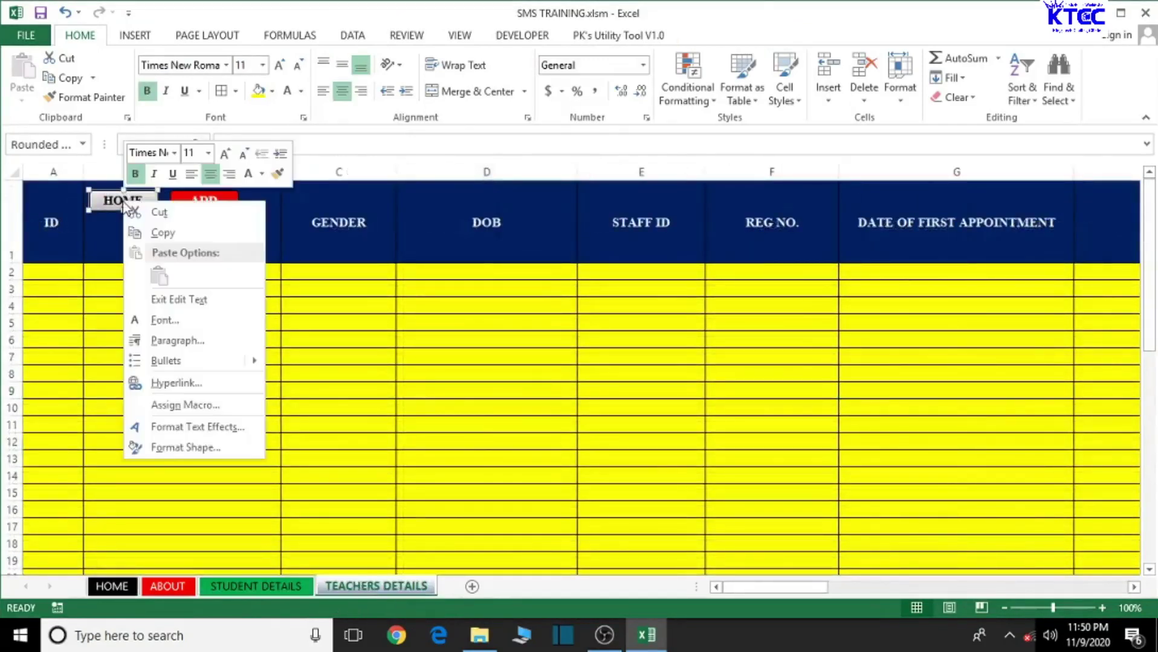
pyautogui.click(182, 383)
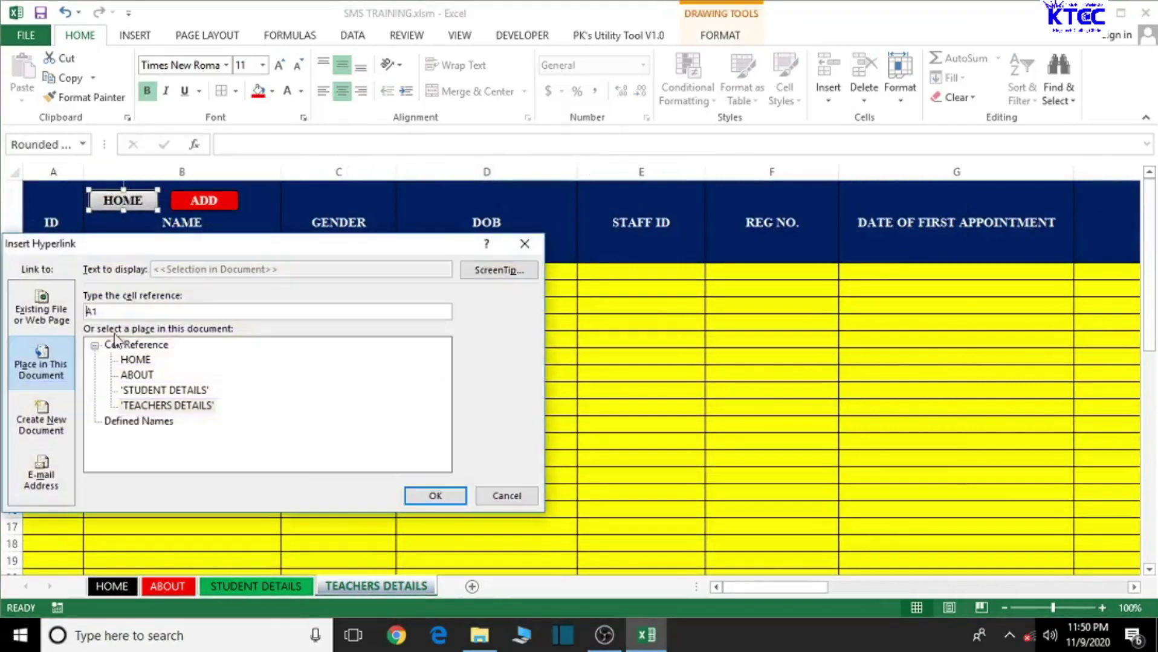
pyautogui.click(137, 360)
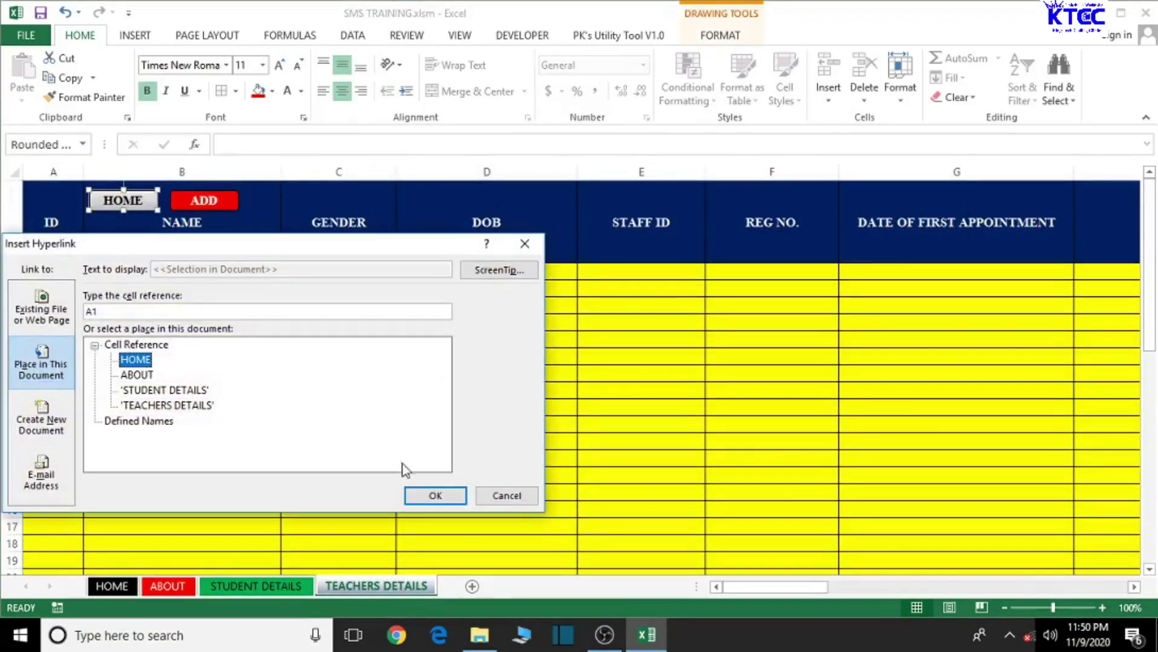
pyautogui.click(435, 495)
pyautogui.click(441, 444)
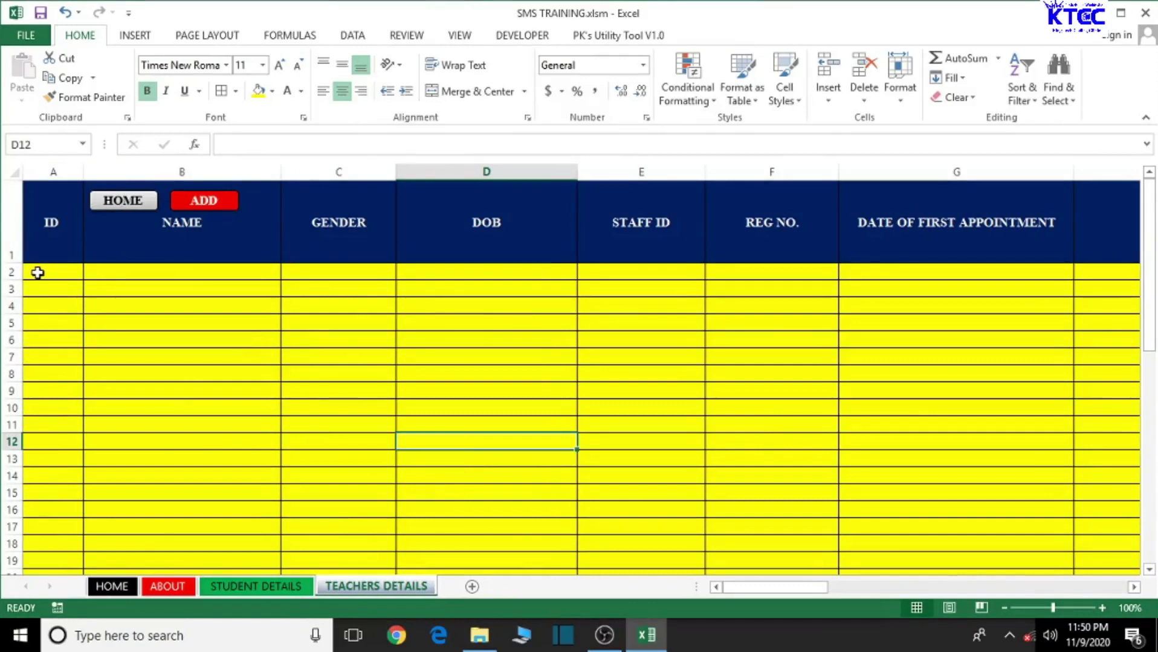
# Step: Fill the yellow table rows below the TEACHERS DETAILS header, starting from A2, with standard green
pyautogui.moveTo(37, 273); pyautogui.dragTo(1024, 518)
pyautogui.moveTo(1015, 582); pyautogui.dragTo(718, 591)
pyautogui.scroll(10, 616, 442)
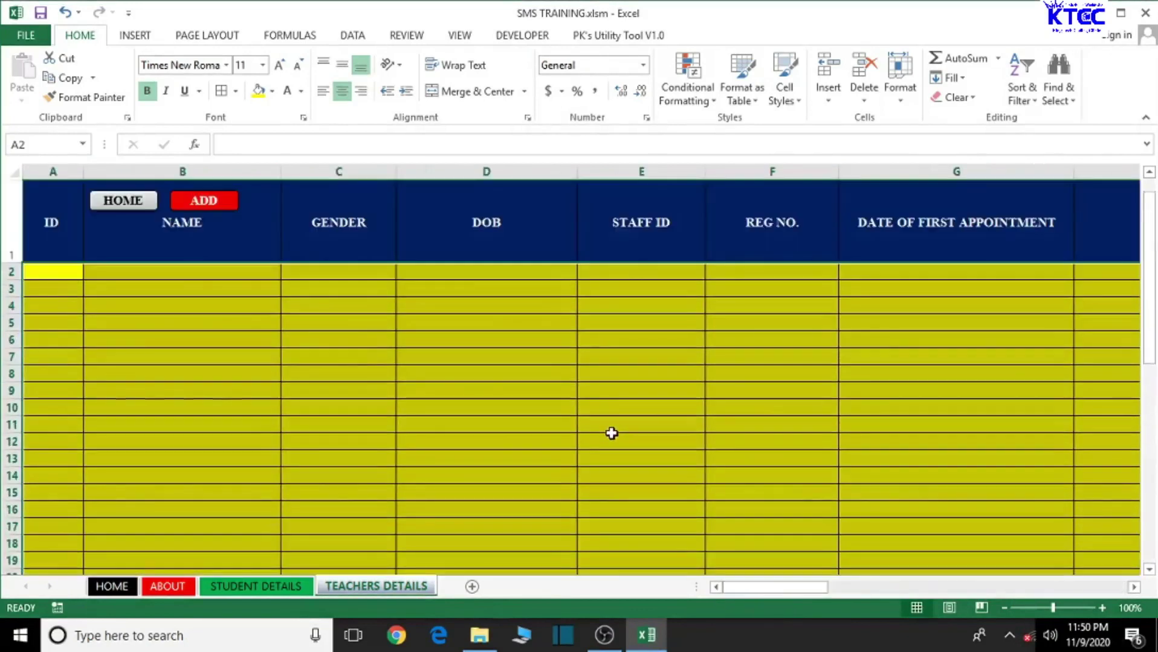
pyautogui.click(273, 92)
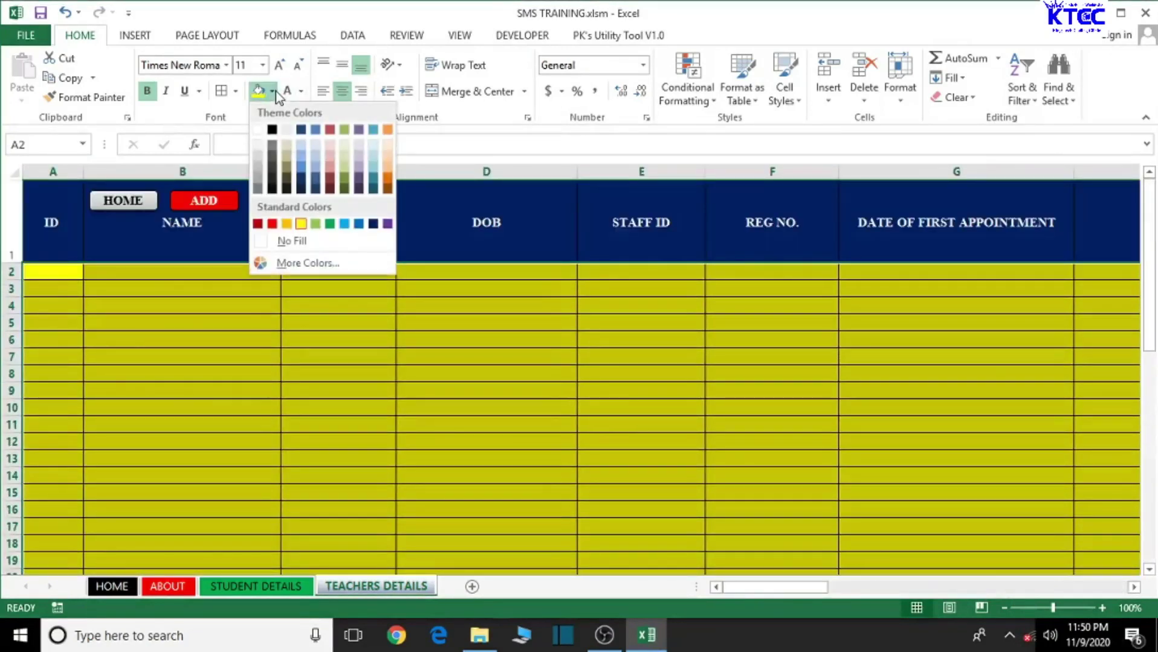
pyautogui.click(329, 224)
pyautogui.click(589, 457)
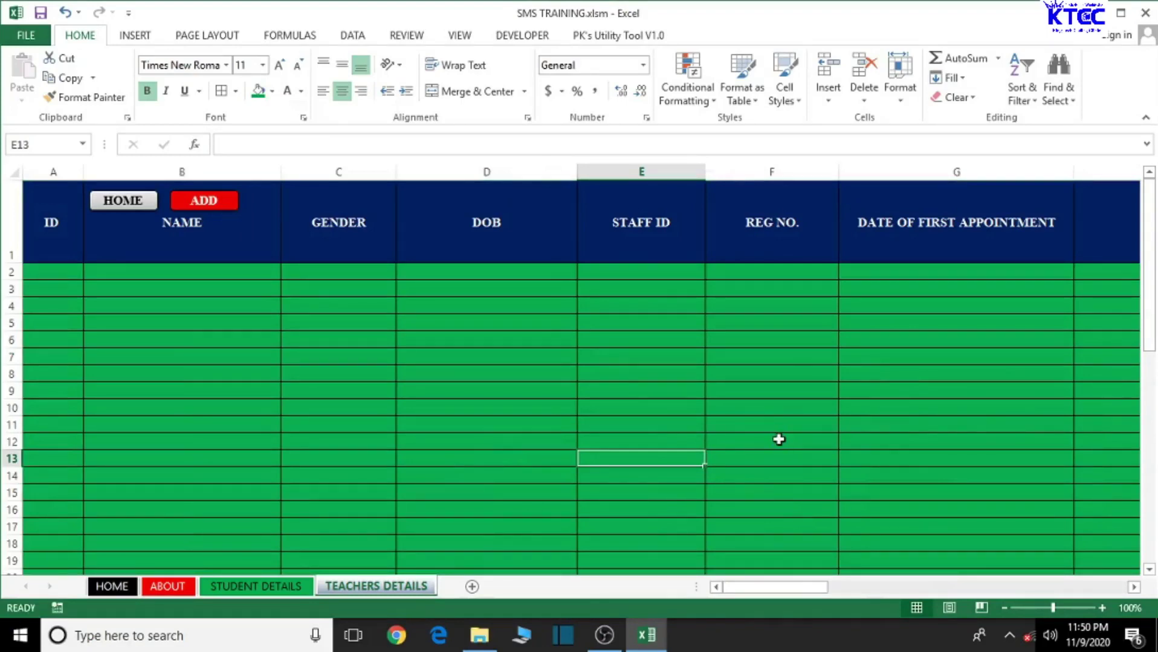
# Step: Add a new worksheet after TEACHERS DETAILS and rename it STUDENT EMIS DATA
pyautogui.click(472, 586)
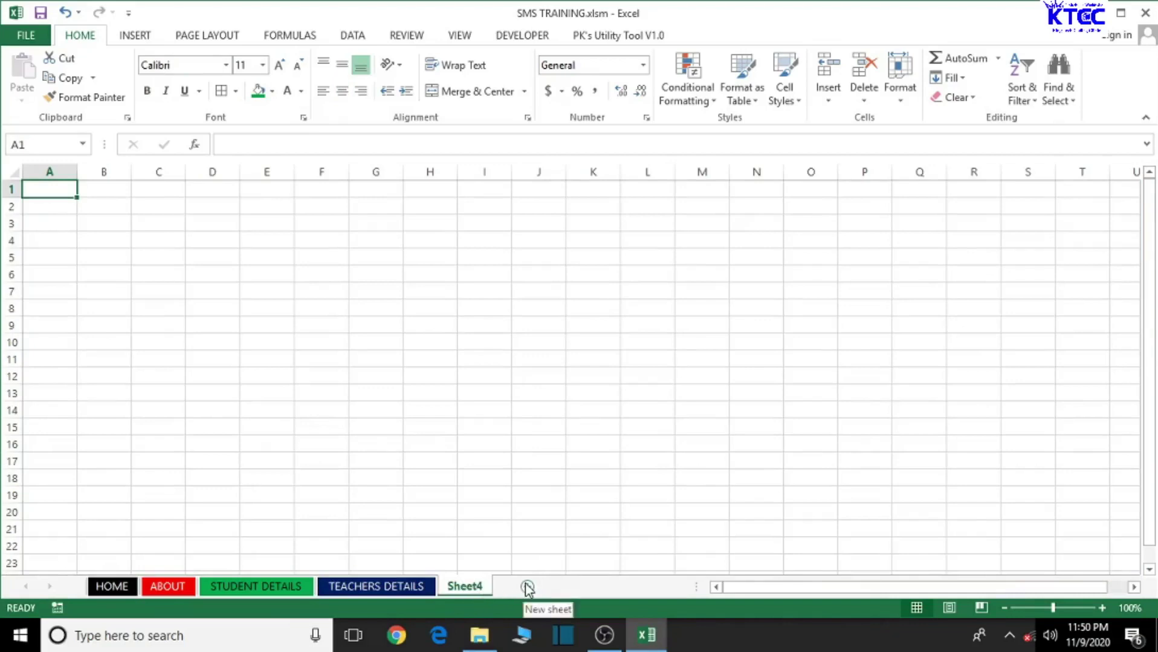
pyautogui.doubleClick(472, 588)
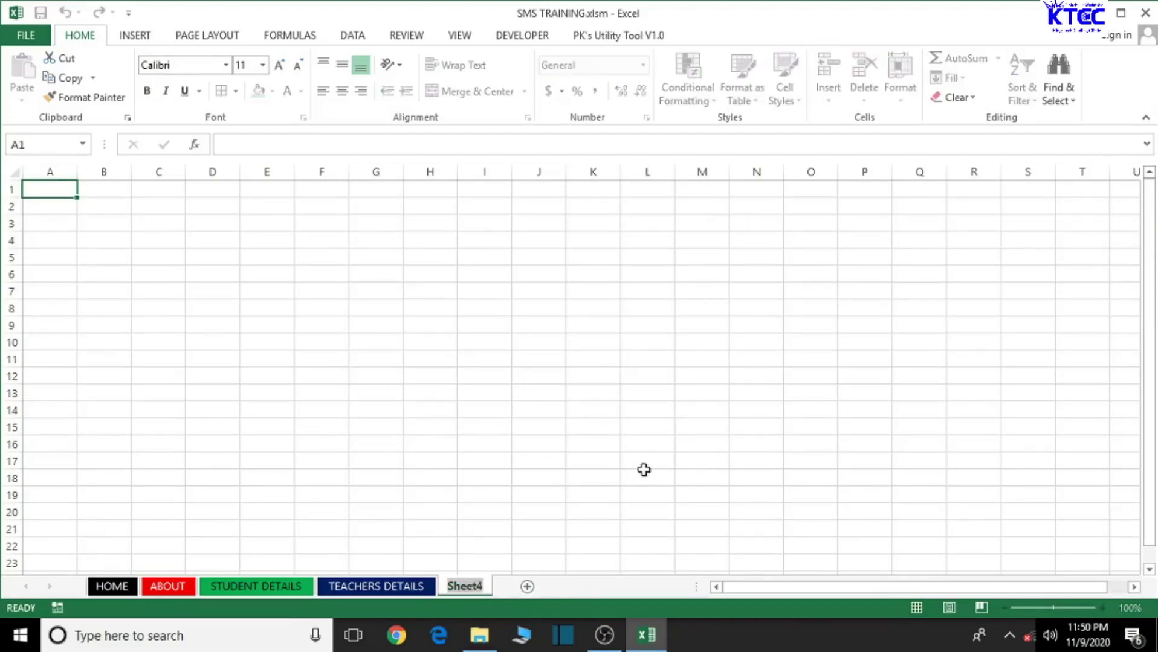
pyautogui.write('STUDENT')
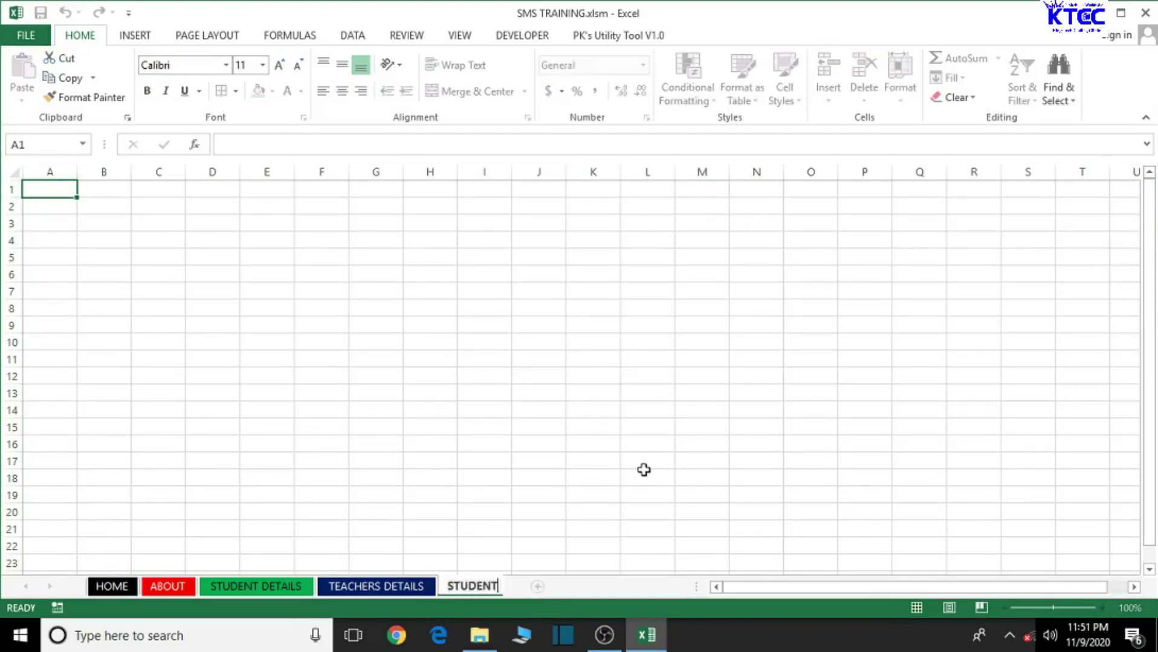
pyautogui.write(' EMIS DATA')
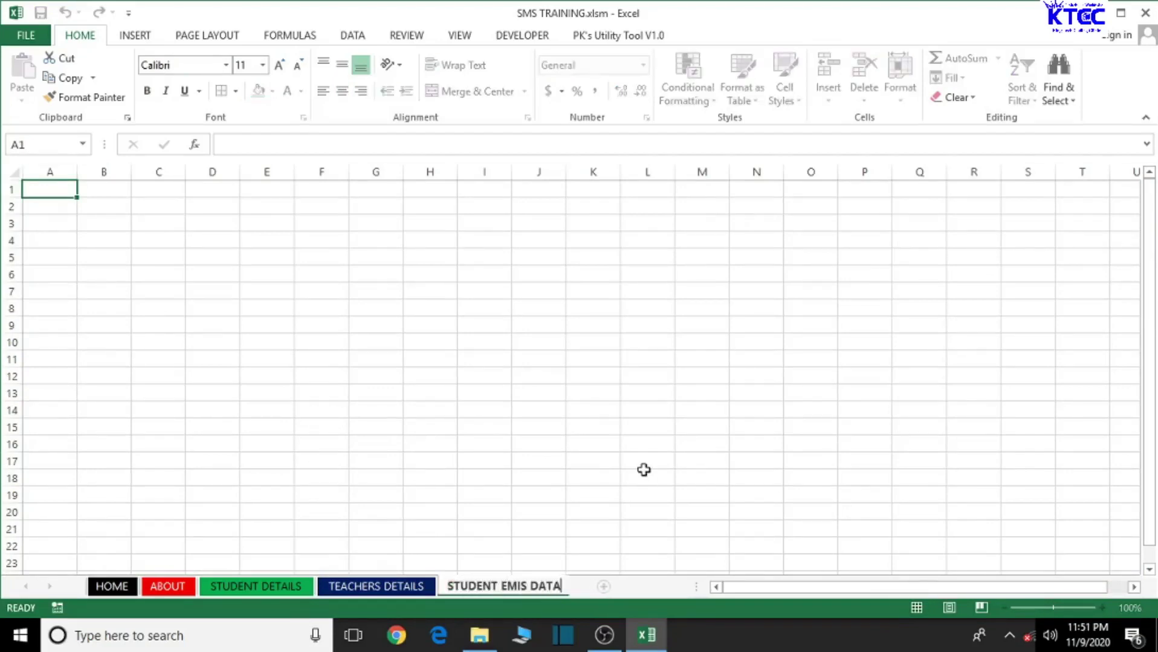
pyautogui.click(643, 470)
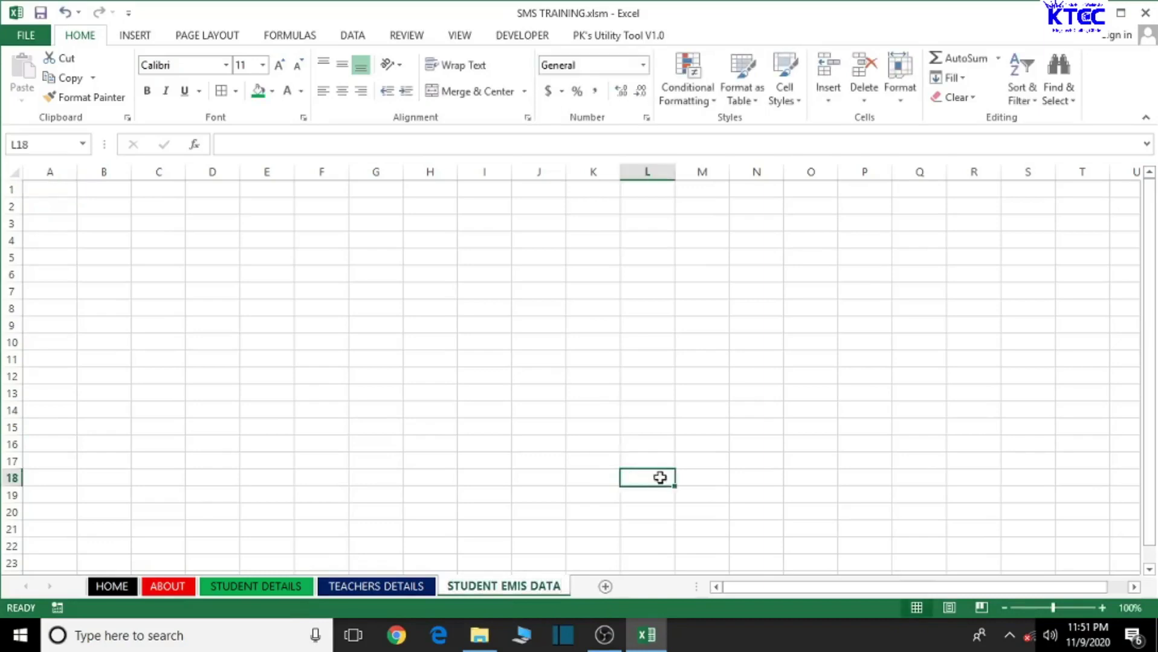
# Step: Set the tab color of the STUDENT EMIS DATA sheet to a dark grey theme shade
pyautogui.rightClick(526, 591)
pyautogui.moveTo(620, 517)
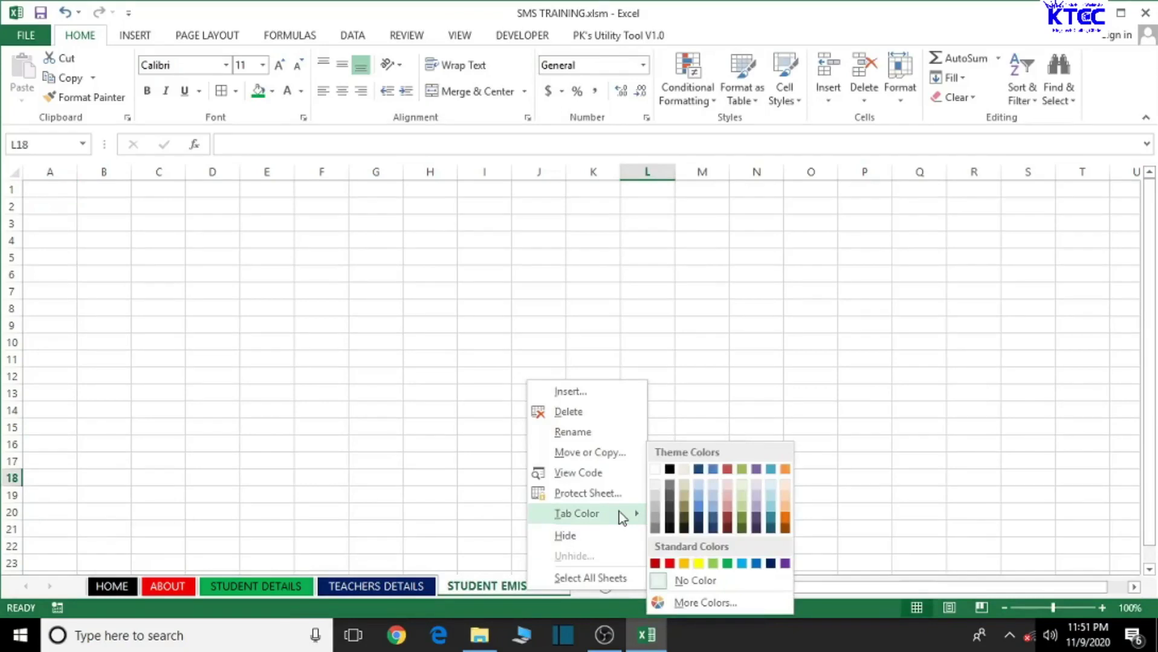
pyautogui.click(671, 506)
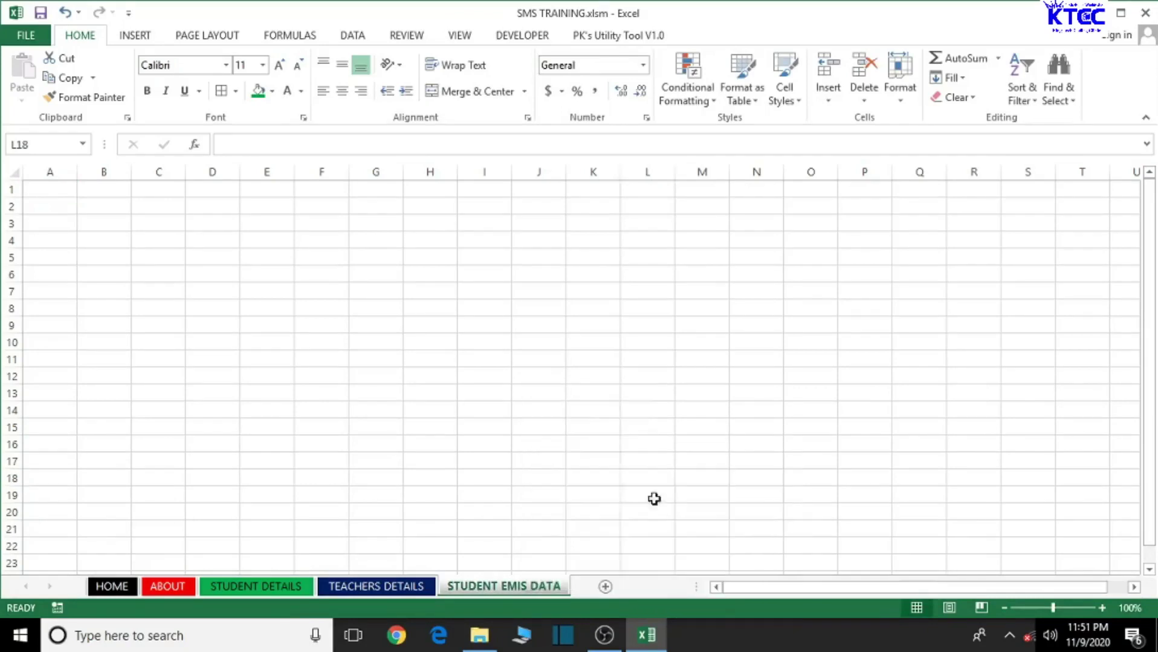
pyautogui.press('Left')
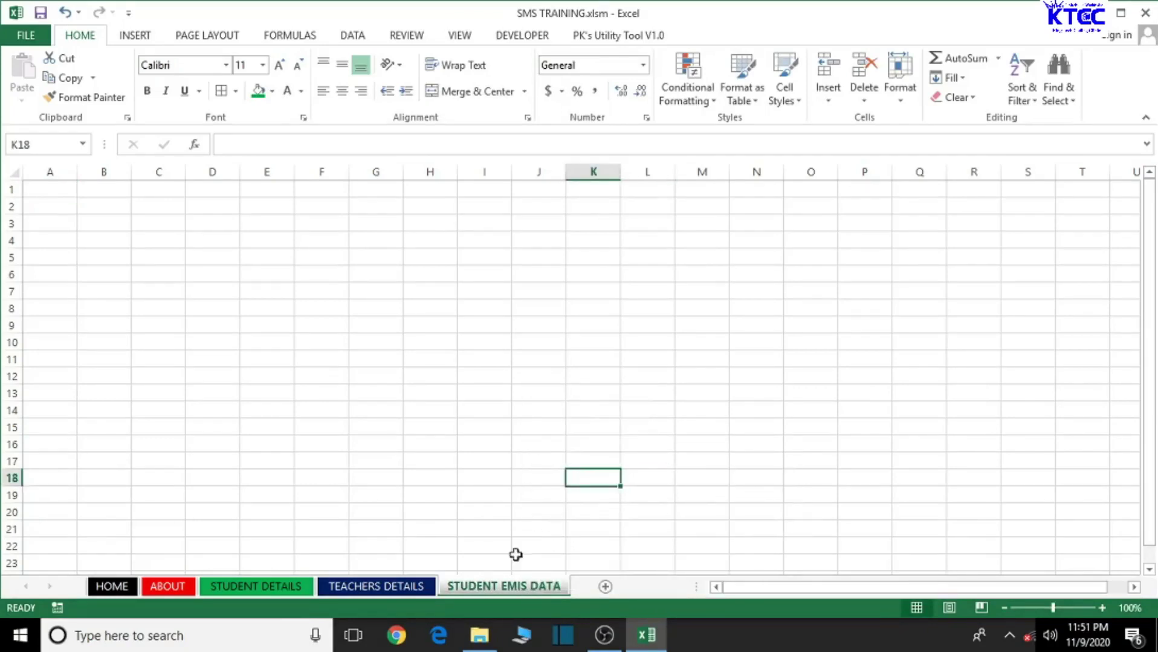
# Step: Enter the title STUDENT EMIS DATA in cell D1
pyautogui.click(223, 193)
pyautogui.write('ST')
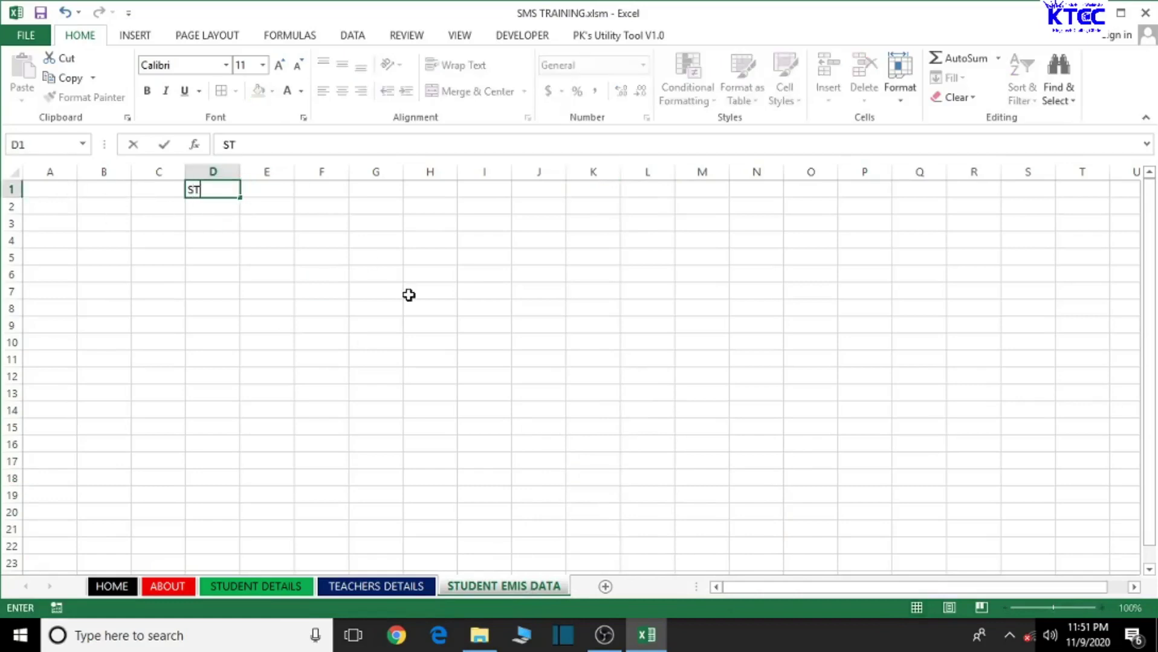
pyautogui.write('UDENT')
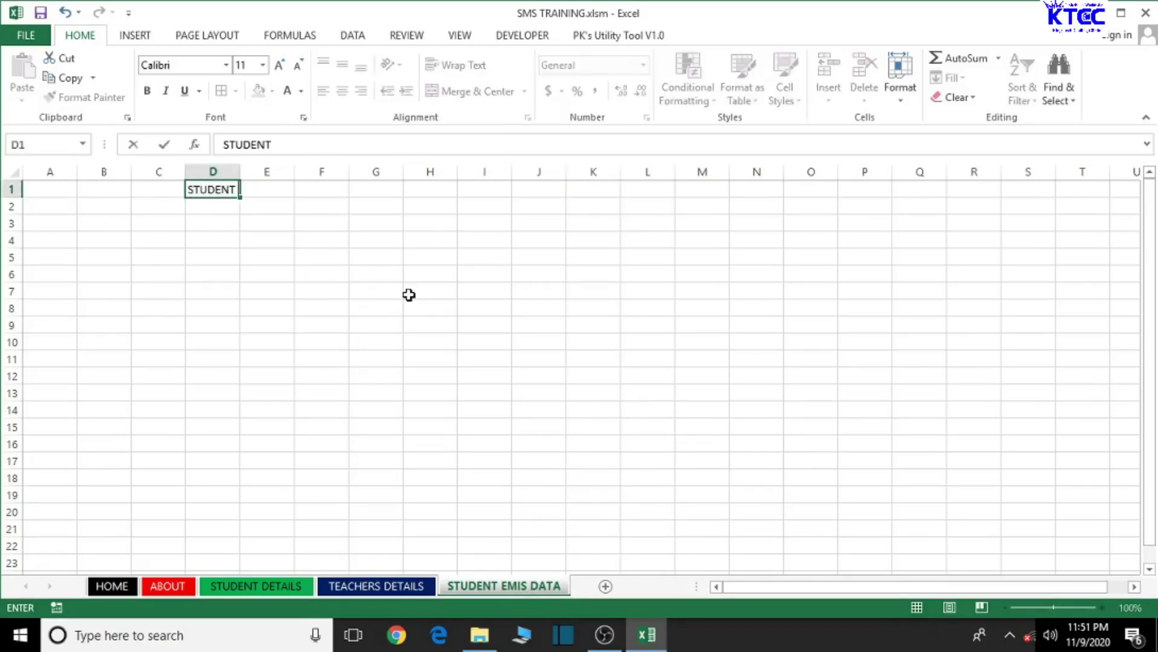
pyautogui.write(' EMIS DATA')
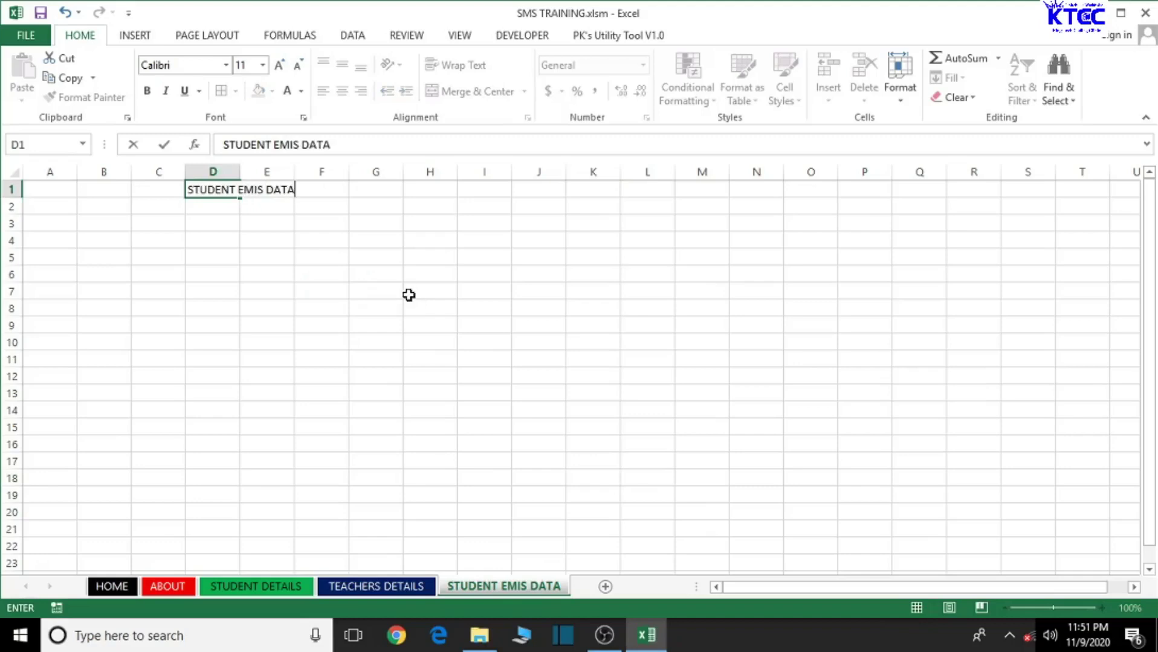
pyautogui.click(409, 295)
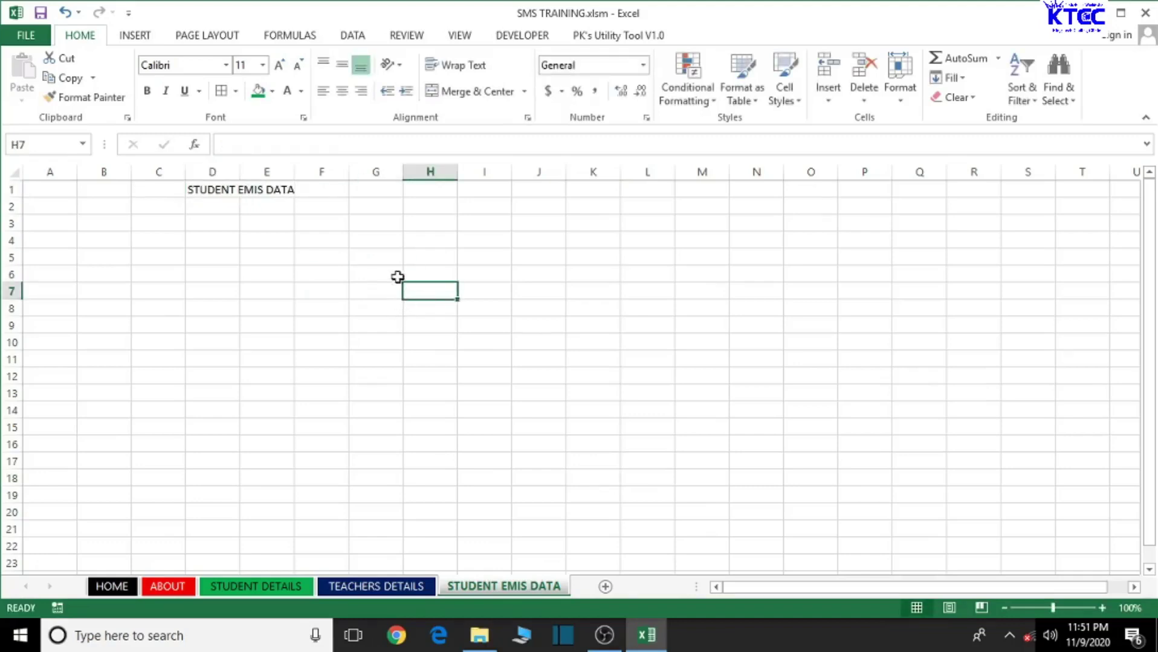
# Step: Enter the row 3 headings CLASS in A3, MALE in C3, FEMALE in E3 and TOTAL in G3
pyautogui.click(55, 209)
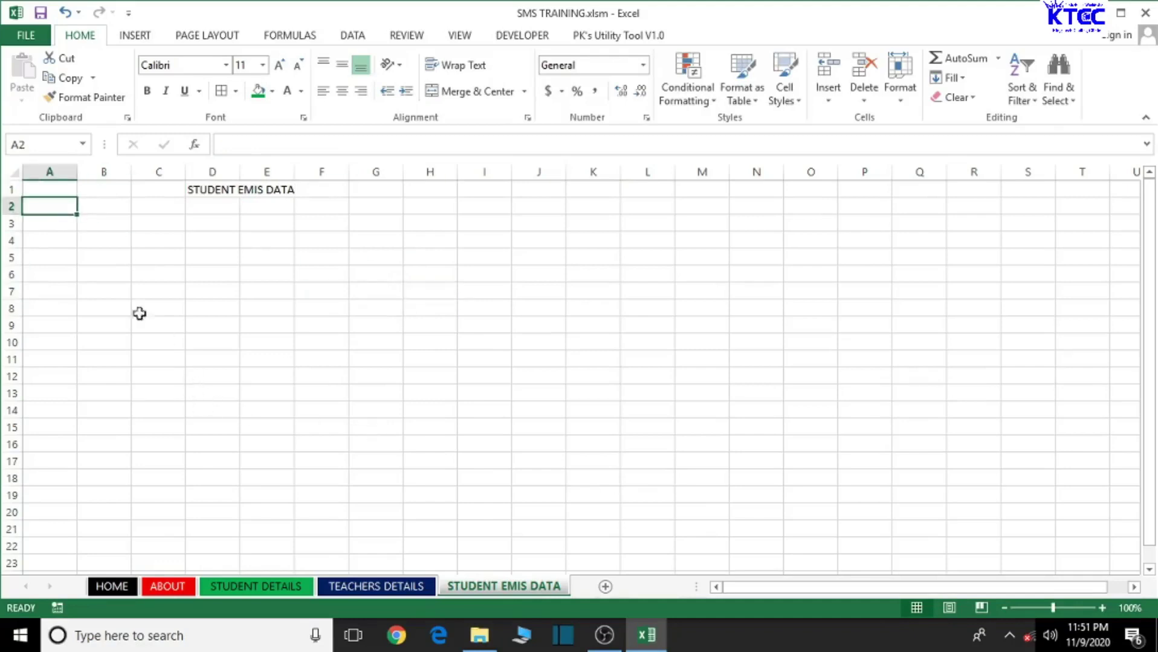
pyautogui.click(56, 223)
pyautogui.click(58, 208)
pyautogui.click(57, 223)
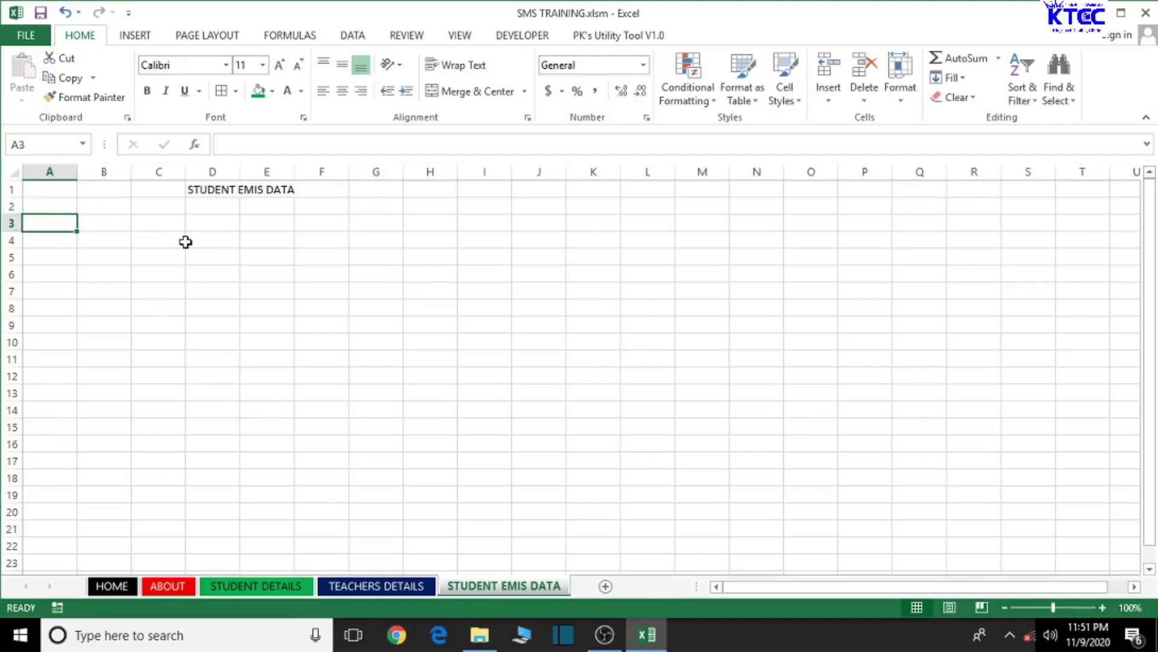
pyautogui.write('CLASS')
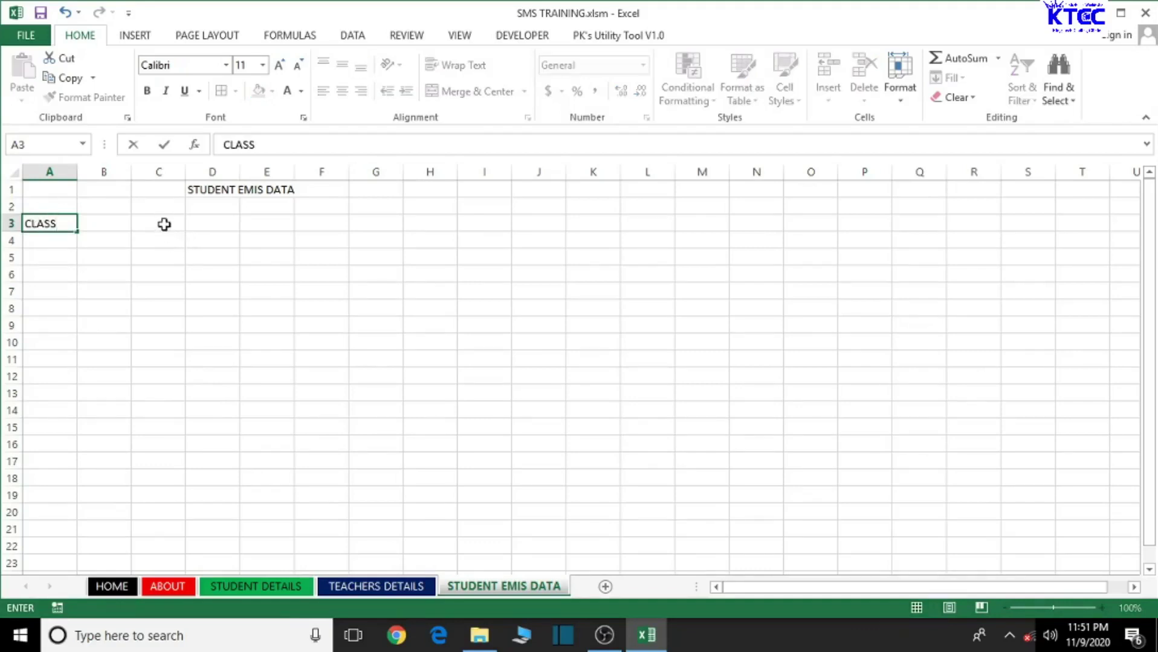
pyautogui.click(164, 224)
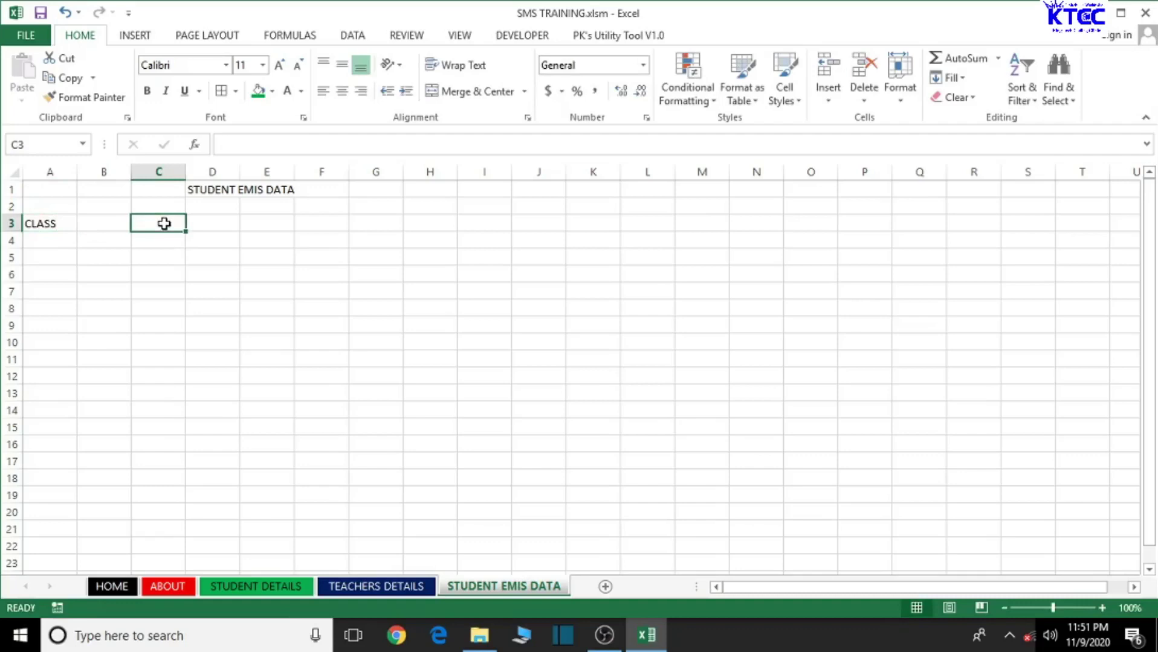
pyautogui.write('MALE')
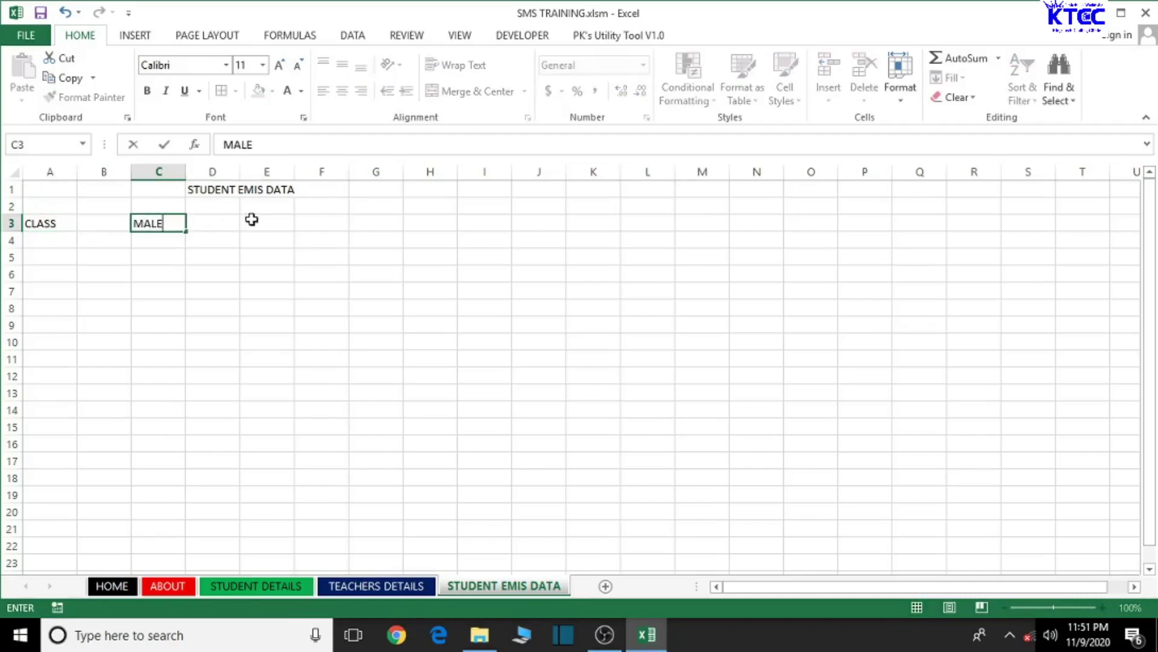
pyautogui.click(258, 223)
pyautogui.write('FE')
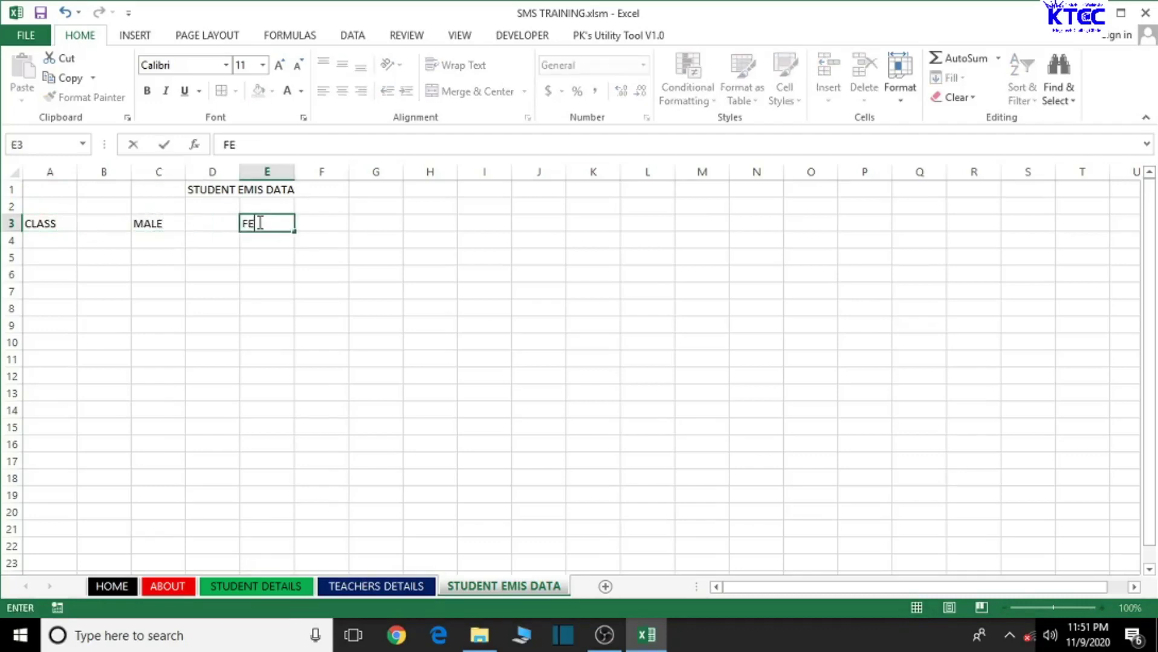
pyautogui.write('MALE')
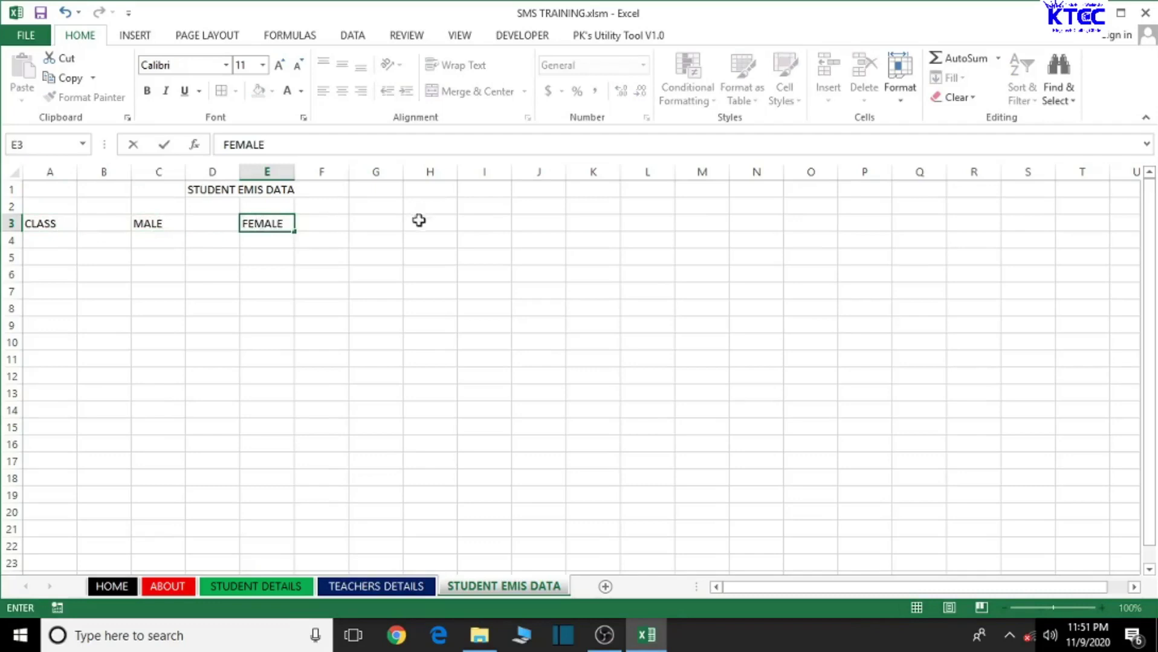
pyautogui.click(370, 222)
pyautogui.write('TOTAL')
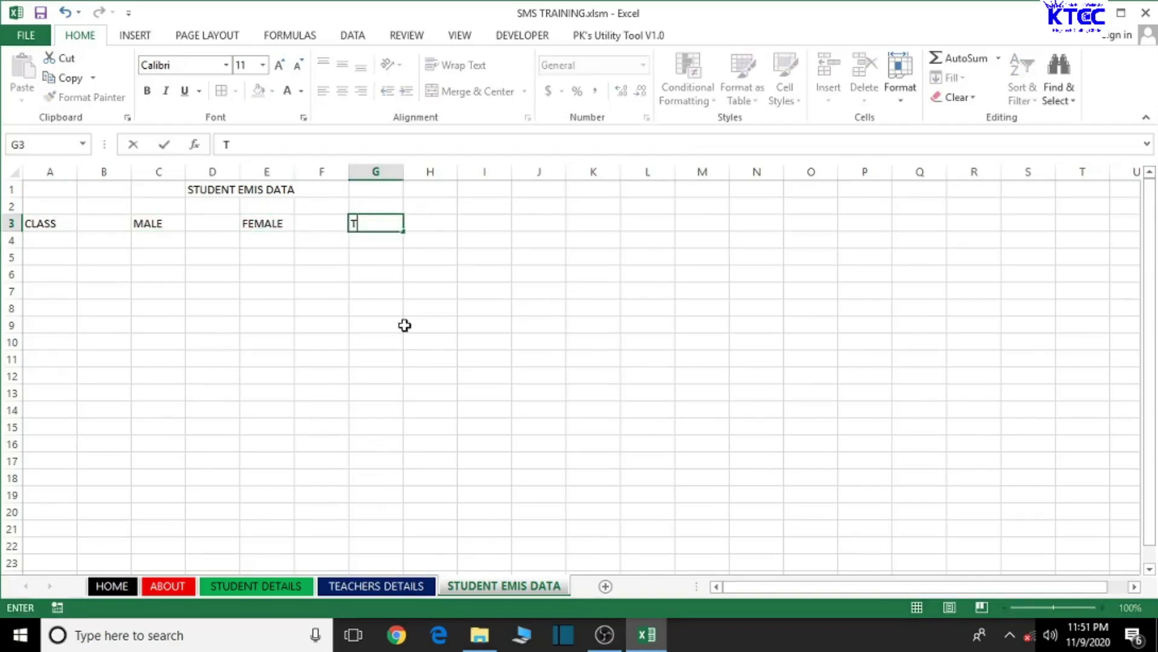
pyautogui.click(404, 326)
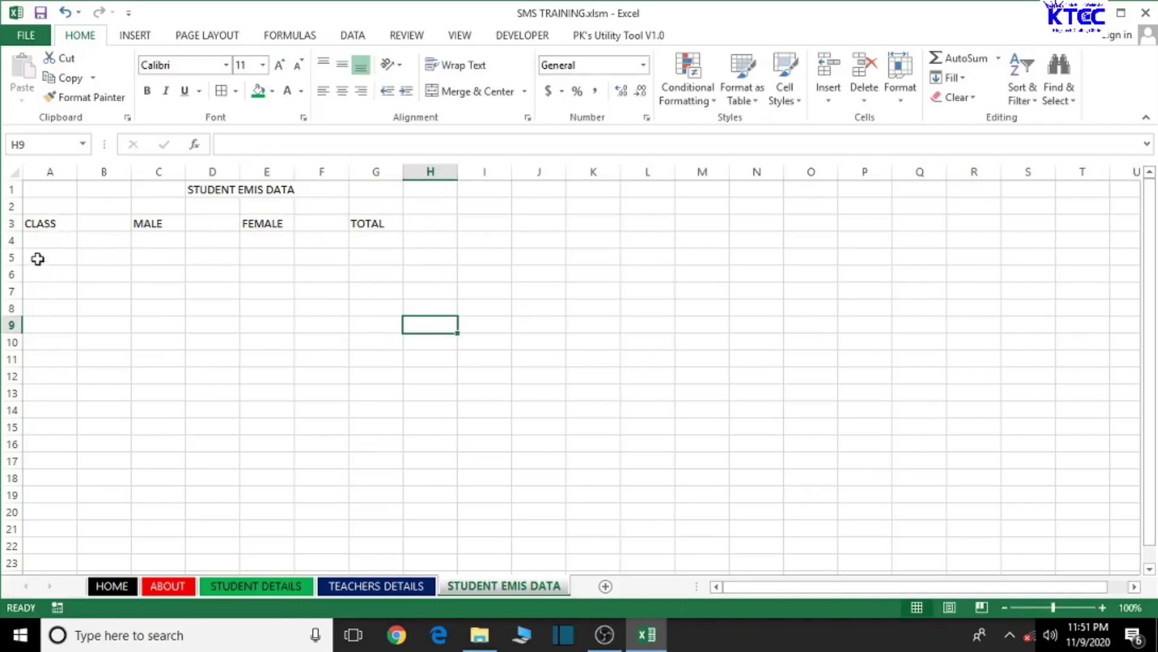
# Step: Enter the class names KG1 in cell A5 and KG2 in cell A7
pyautogui.click(38, 258)
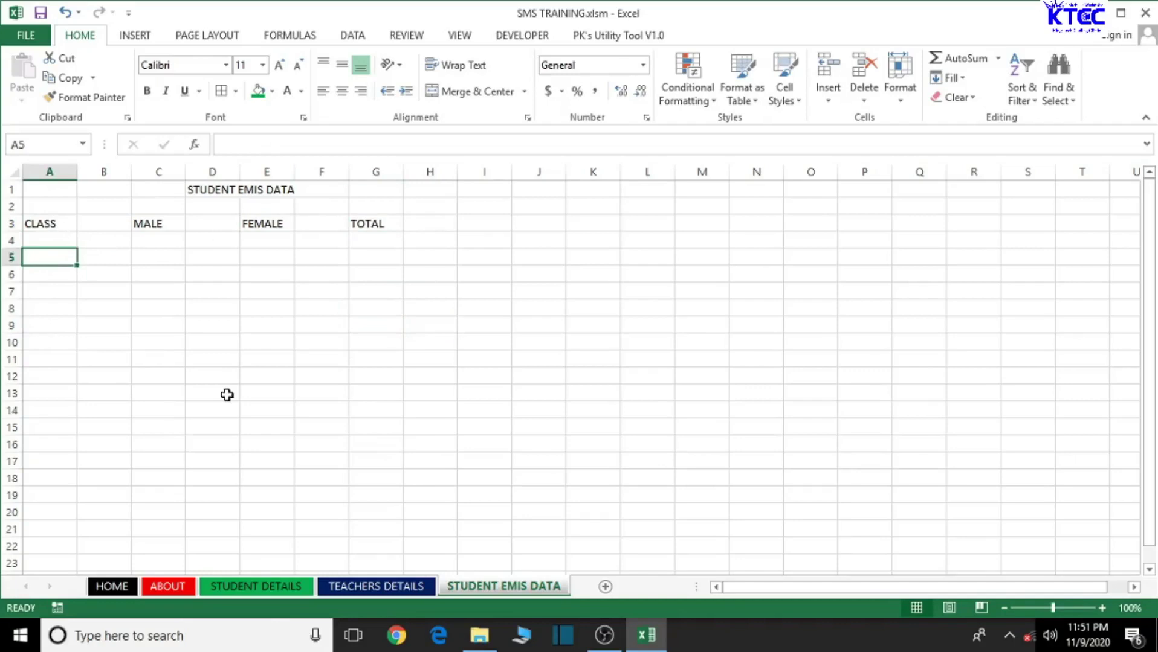
pyautogui.write('KG')
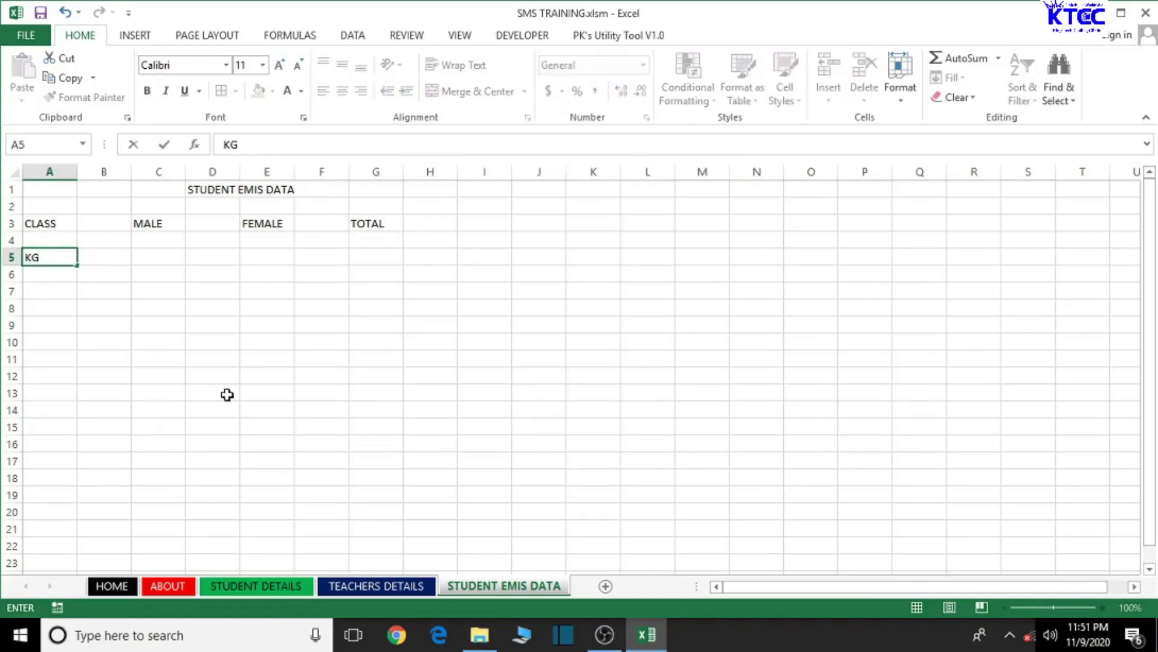
pyautogui.write('1')
pyautogui.click(63, 290)
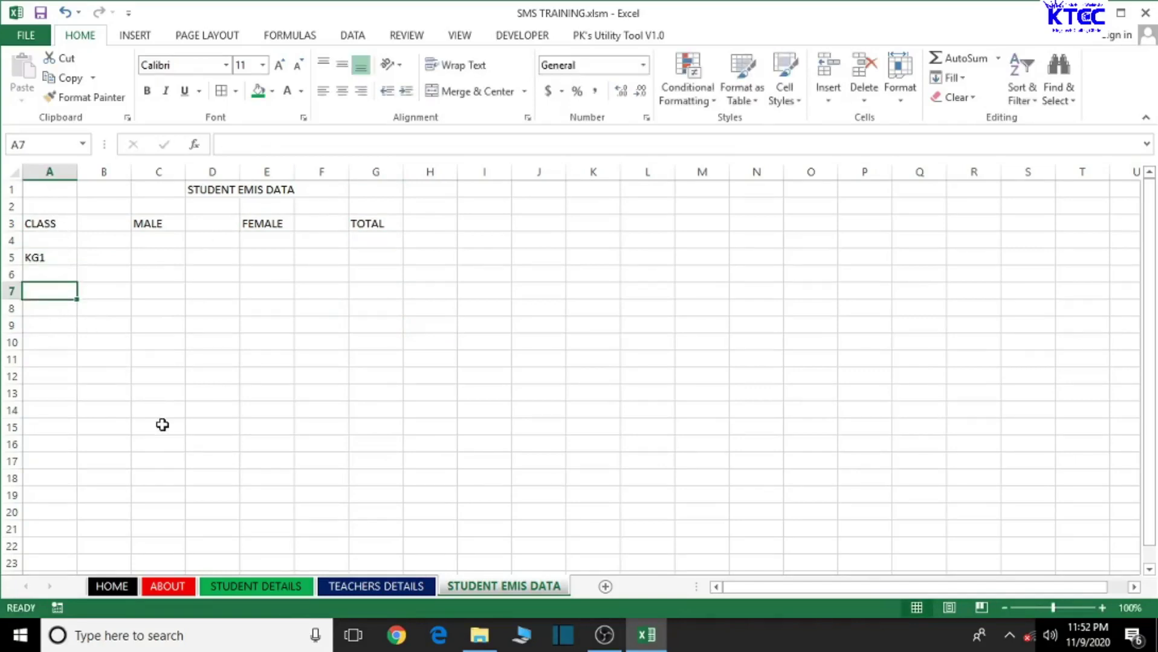
pyautogui.write('KG2')
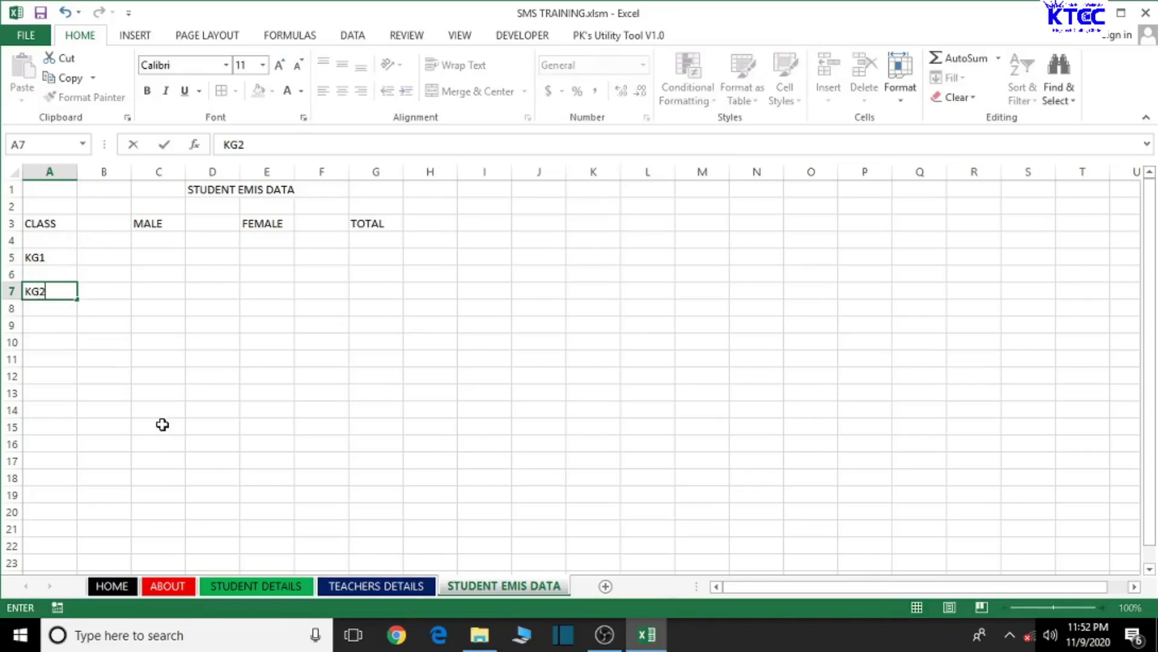
pyautogui.click(162, 426)
# Step: Enter the class name BASIC ONE in cell A9
pyautogui.click(40, 325)
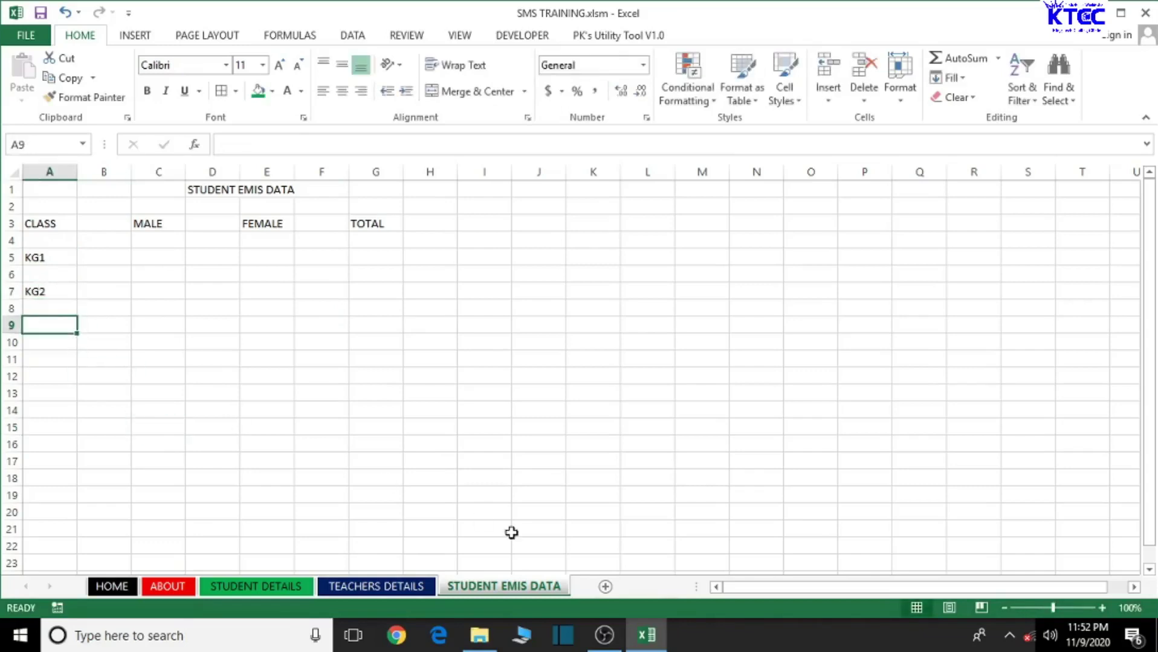
pyautogui.write('KG')
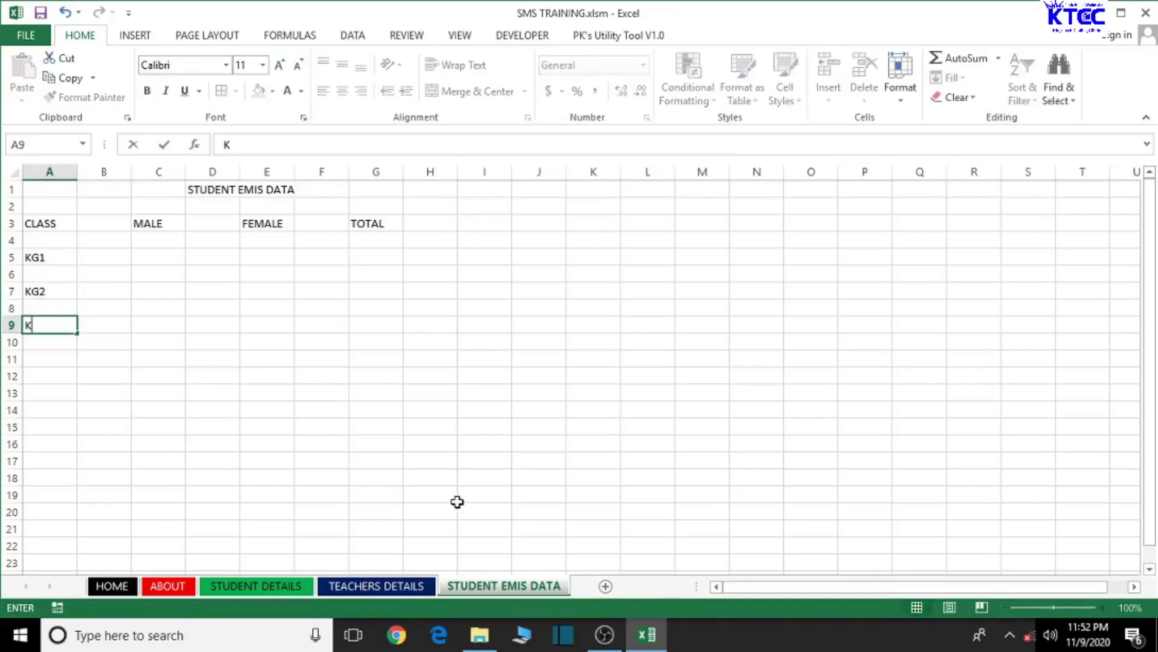
pyautogui.press('BackSpace')
pyautogui.press('BackSpace')
pyautogui.write('BASIC')
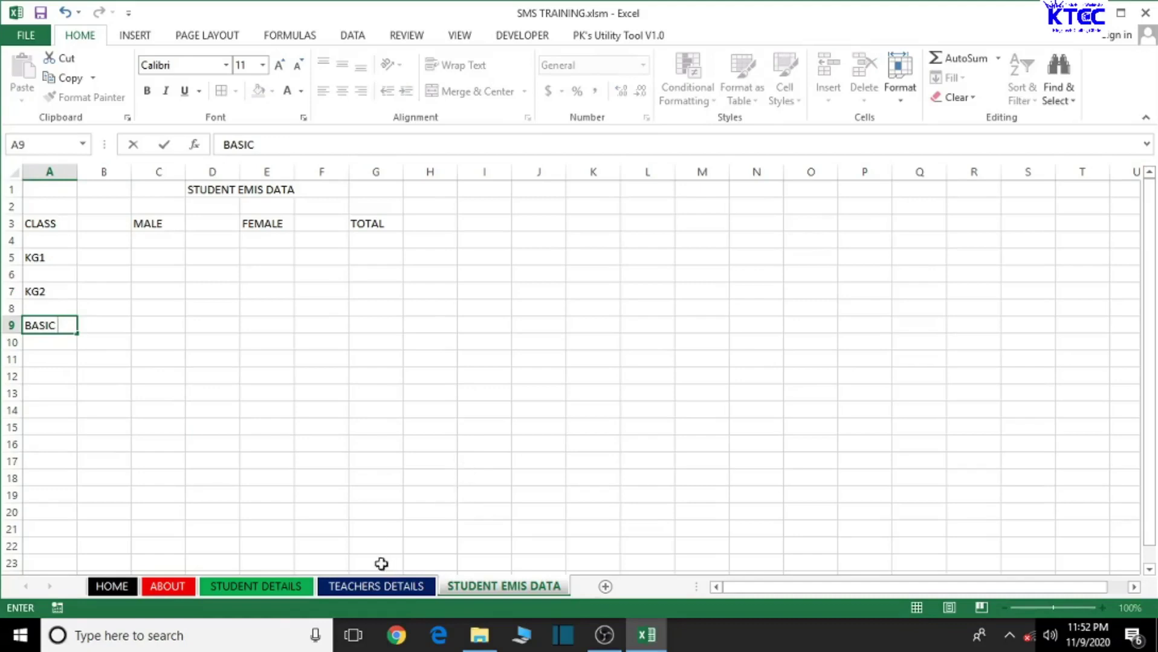
pyautogui.click(55, 365)
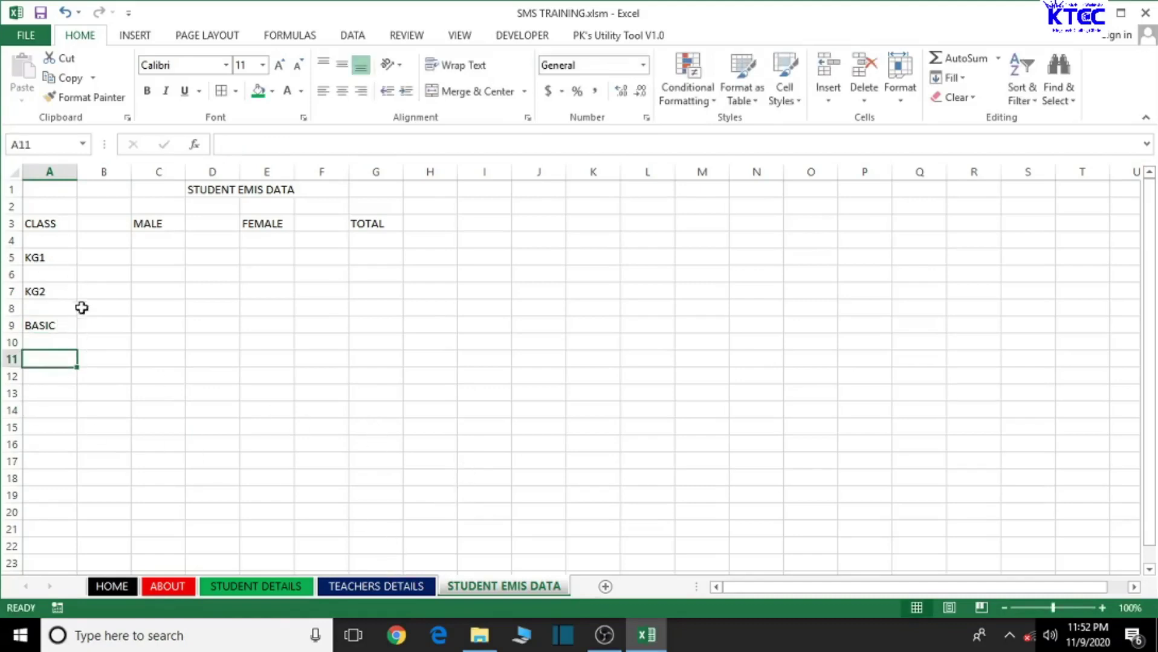
pyautogui.click(55, 325)
pyautogui.doubleClick(67, 325)
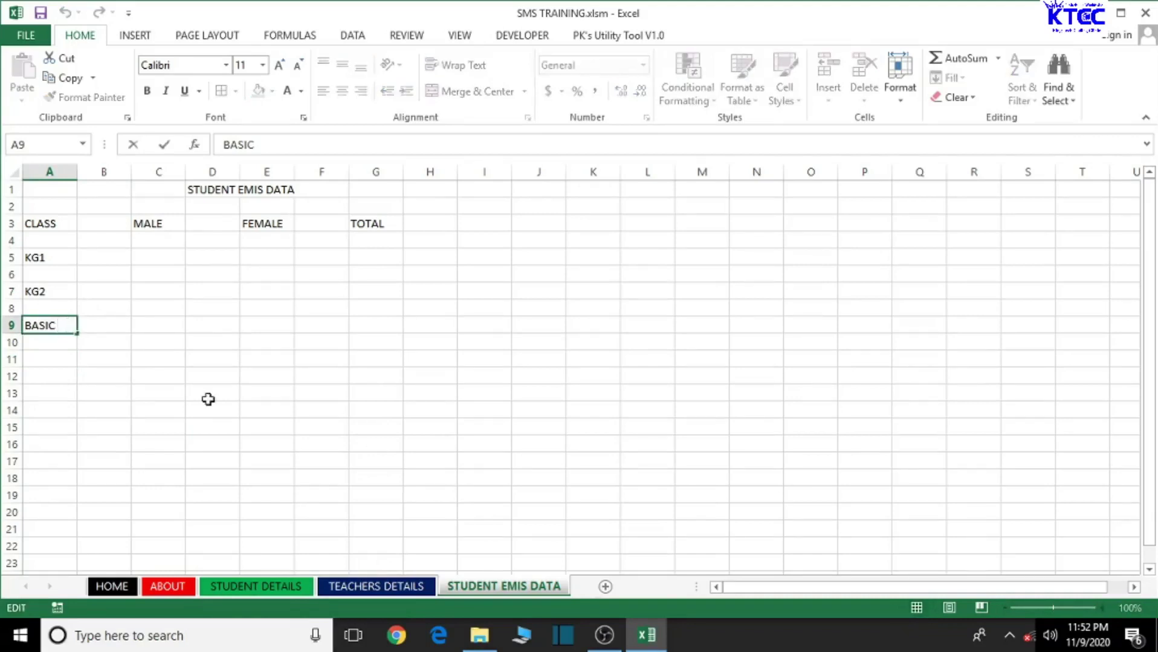
pyautogui.write('ONE')
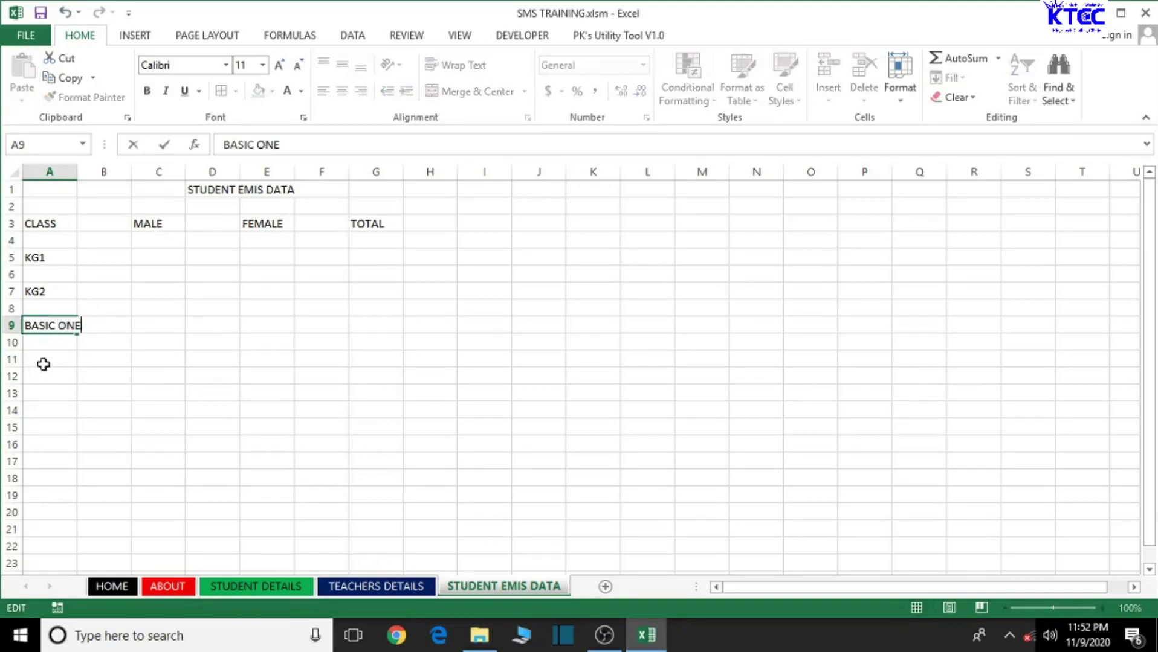
# Step: Enter the class names BASIC TWO in cell A11 and BASIC THREE in cell A13
pyautogui.click(44, 364)
pyautogui.write('BASIC')
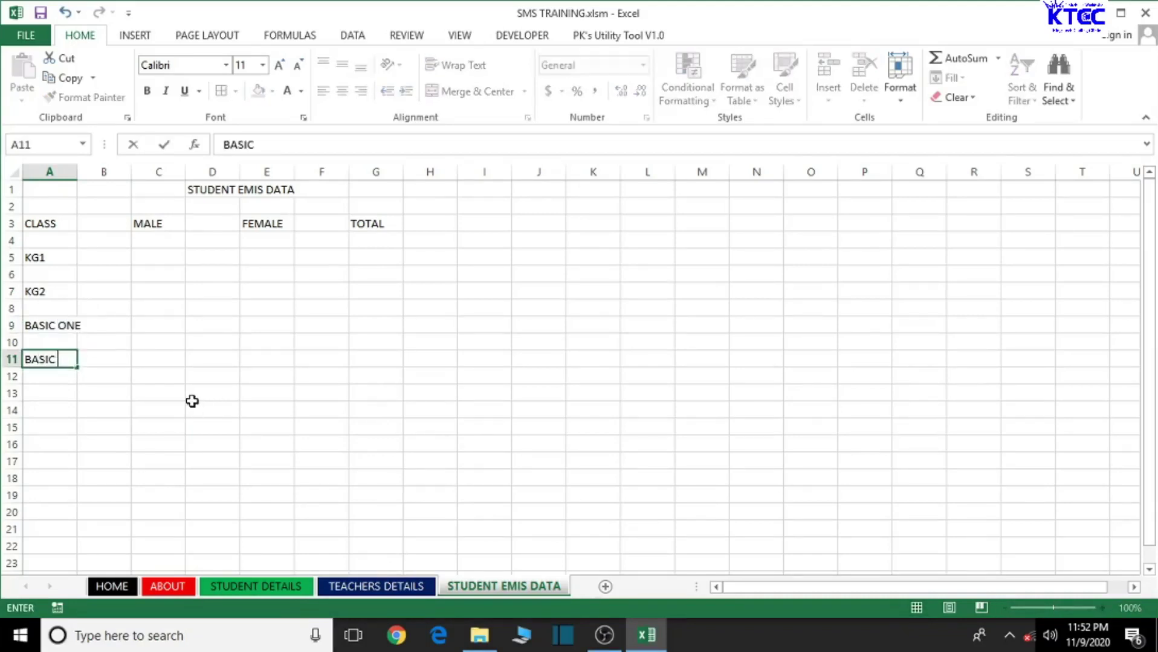
pyautogui.write(' TWO')
pyautogui.click(52, 396)
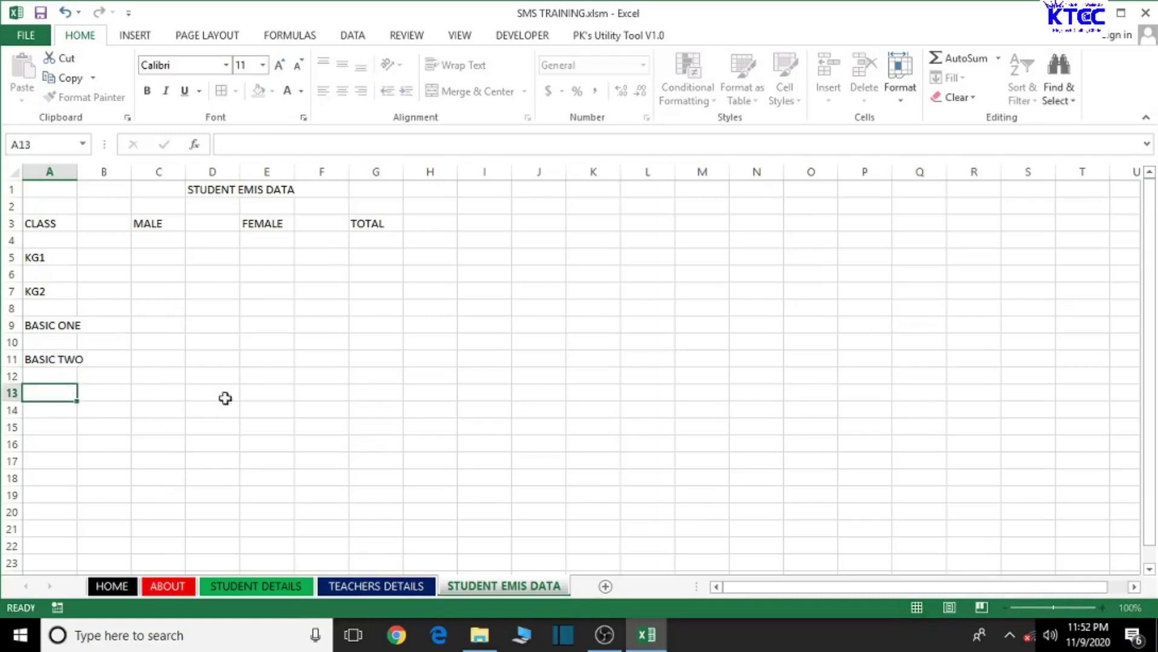
pyautogui.write('BA')
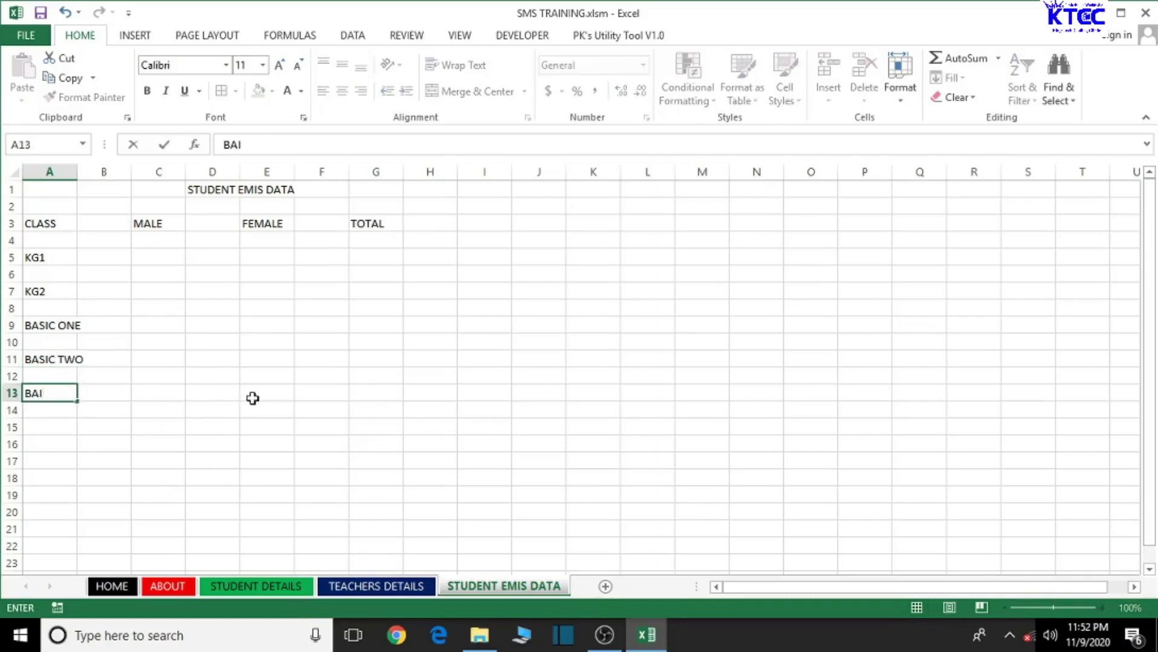
pyautogui.write('SIC THREE')
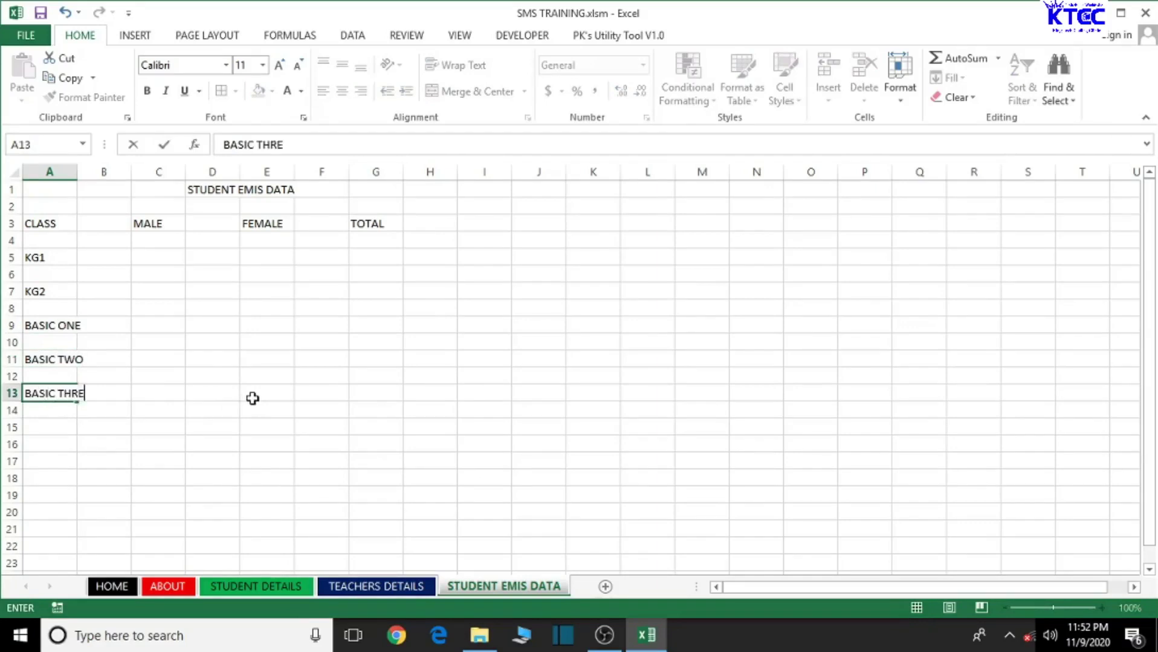
# Step: Enter the class names BASIC FOUR in cell A15 and BASIC FIVE in cell A17
pyautogui.click(40, 426)
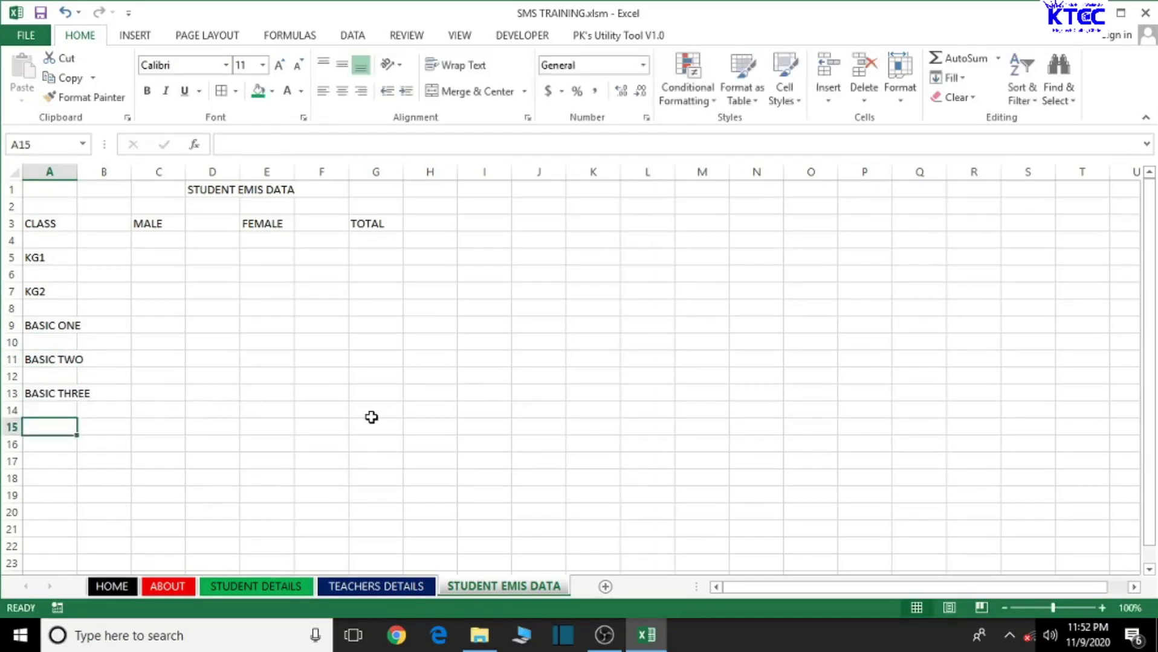
pyautogui.write('BASIC FOUR')
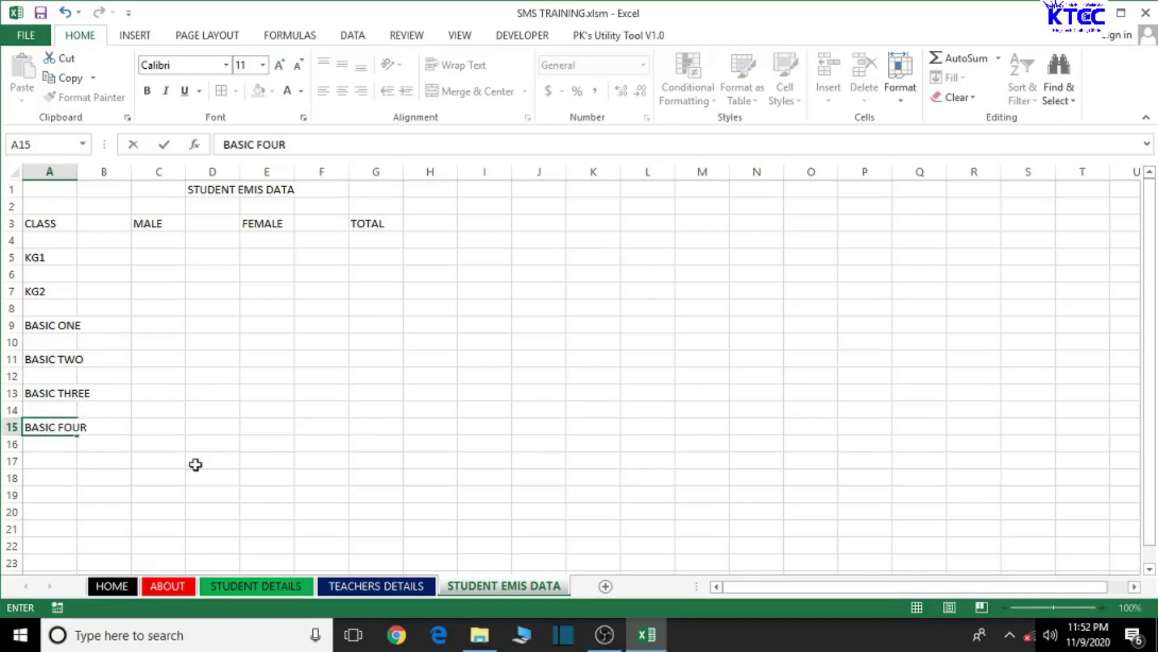
pyautogui.hotkey('ctrl', 'Return')
pyautogui.click(46, 461)
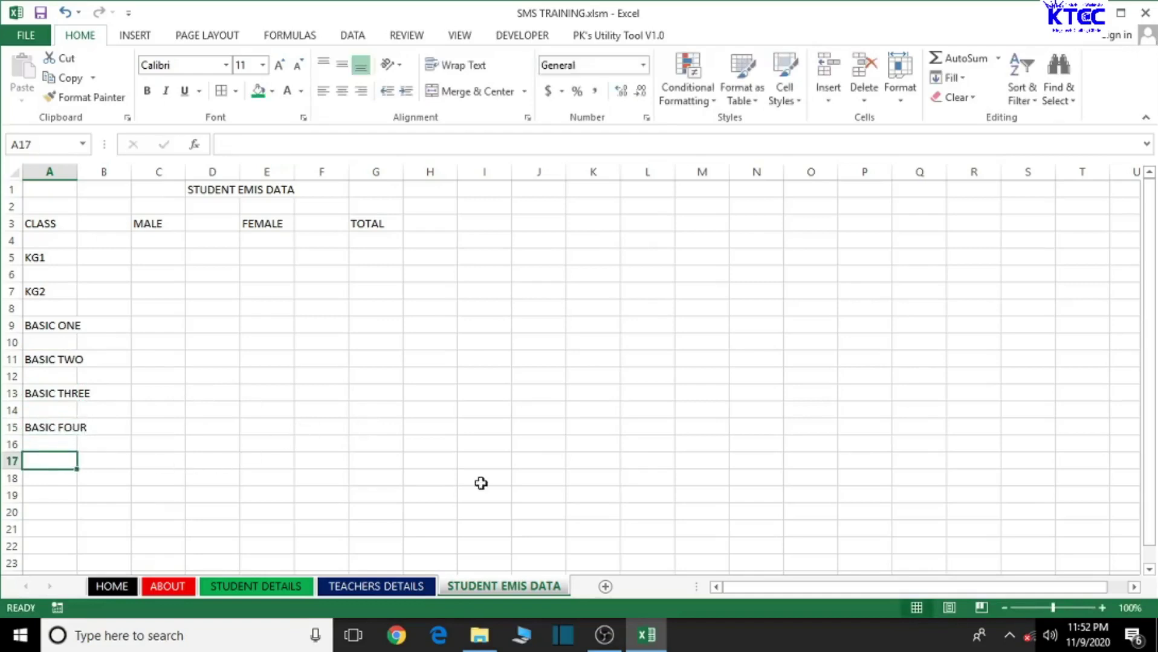
pyautogui.write('BASIC FI')
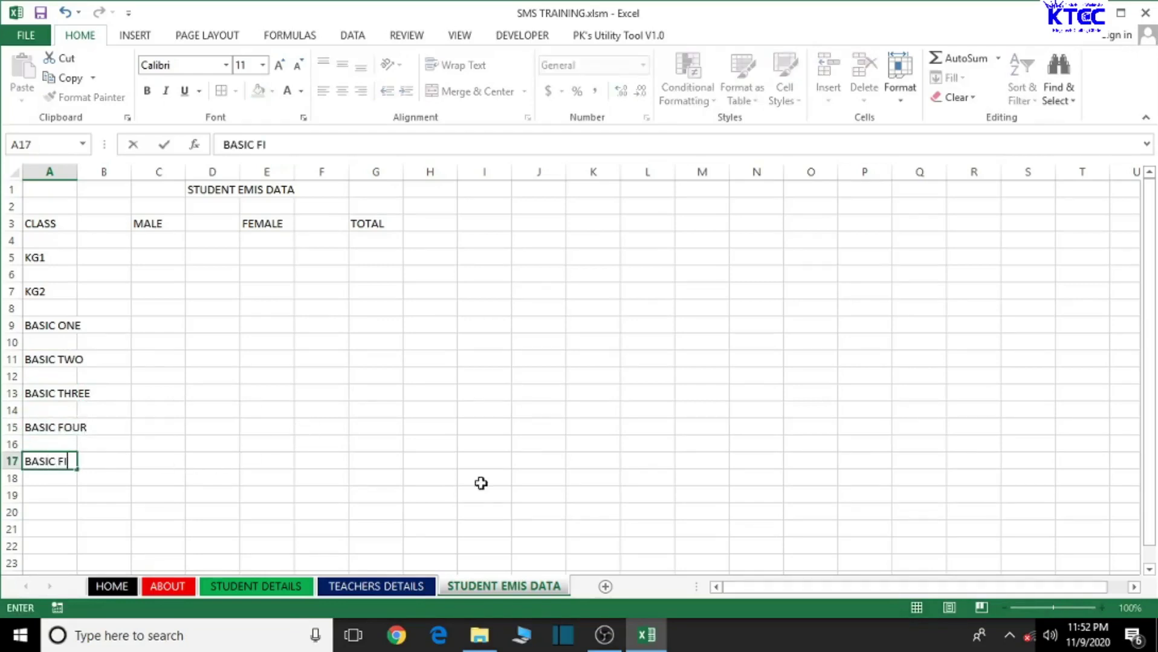
pyautogui.write('VE')
# Step: Enter the class names BASIC SIX in cell A19 and BASIC SEVEN in cell A21
pyautogui.scroll(-1, 336, 501)
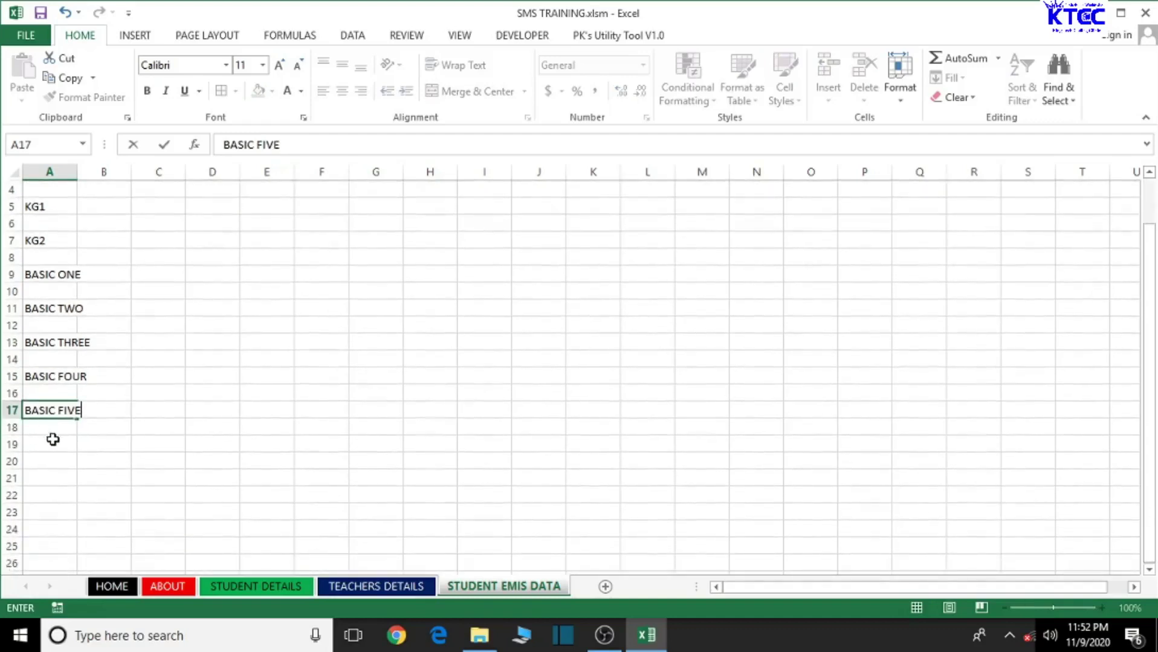
pyautogui.click(53, 440)
pyautogui.write('BAS')
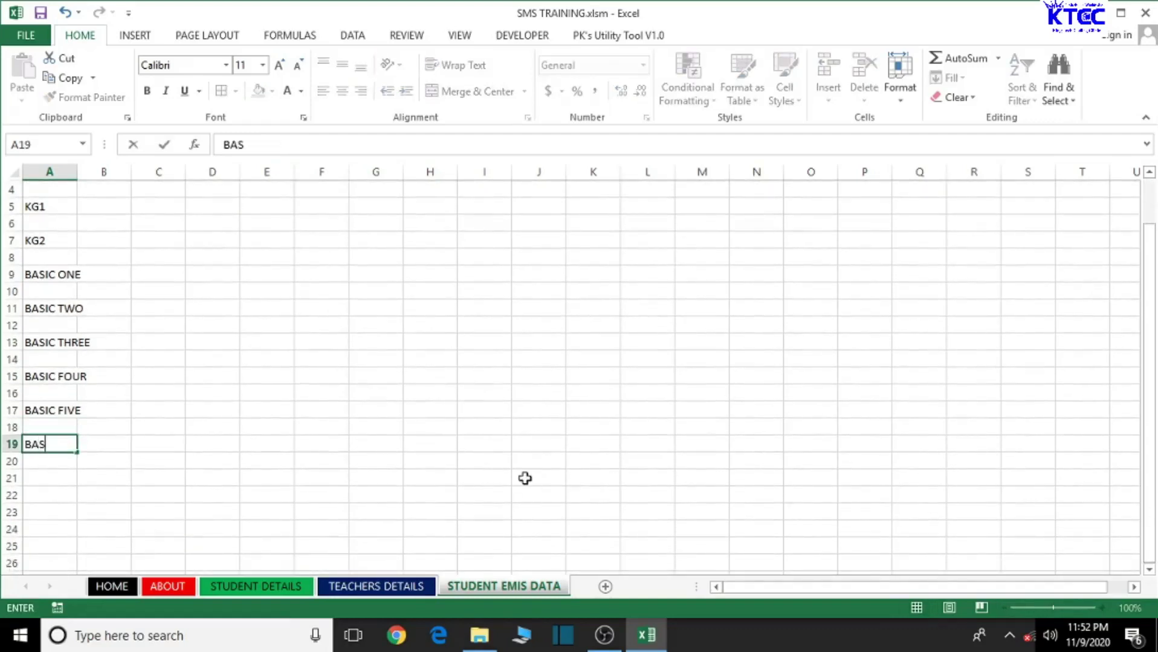
pyautogui.write('IC SIX')
pyautogui.click(58, 481)
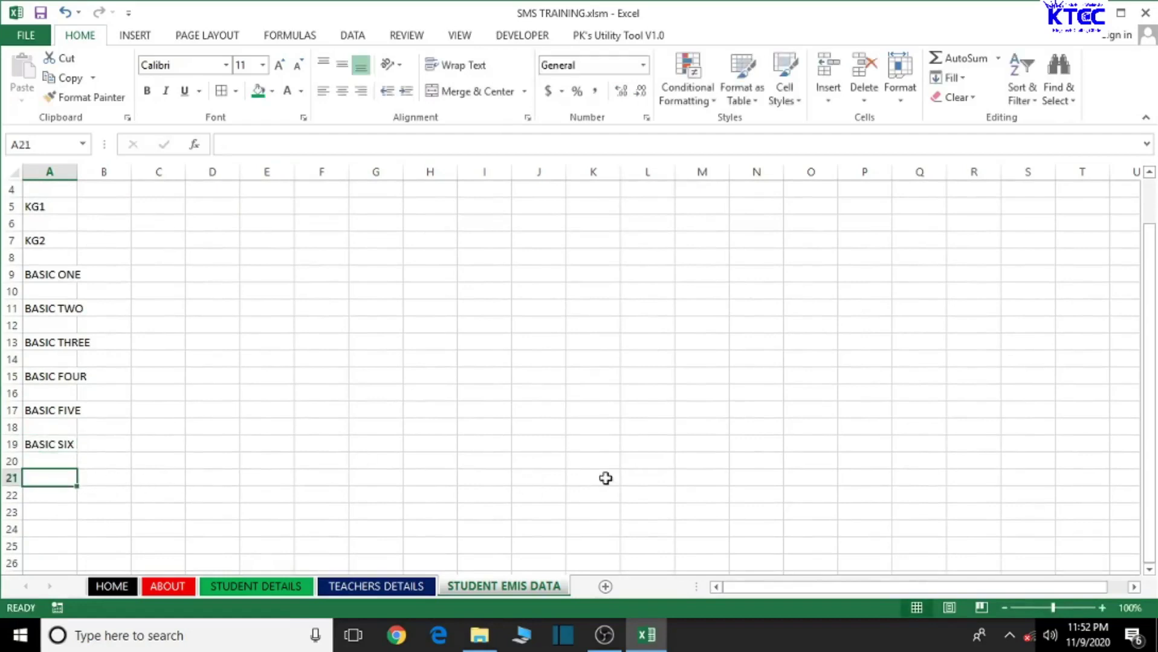
pyautogui.write('BASIC S')
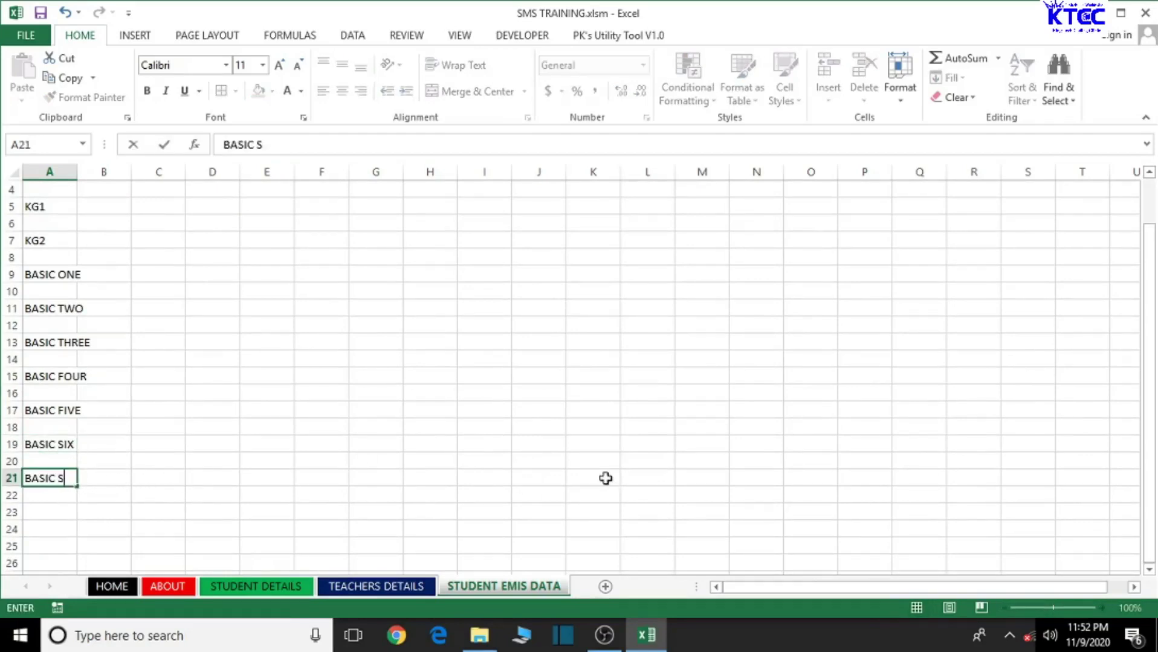
pyautogui.write('EVEN')
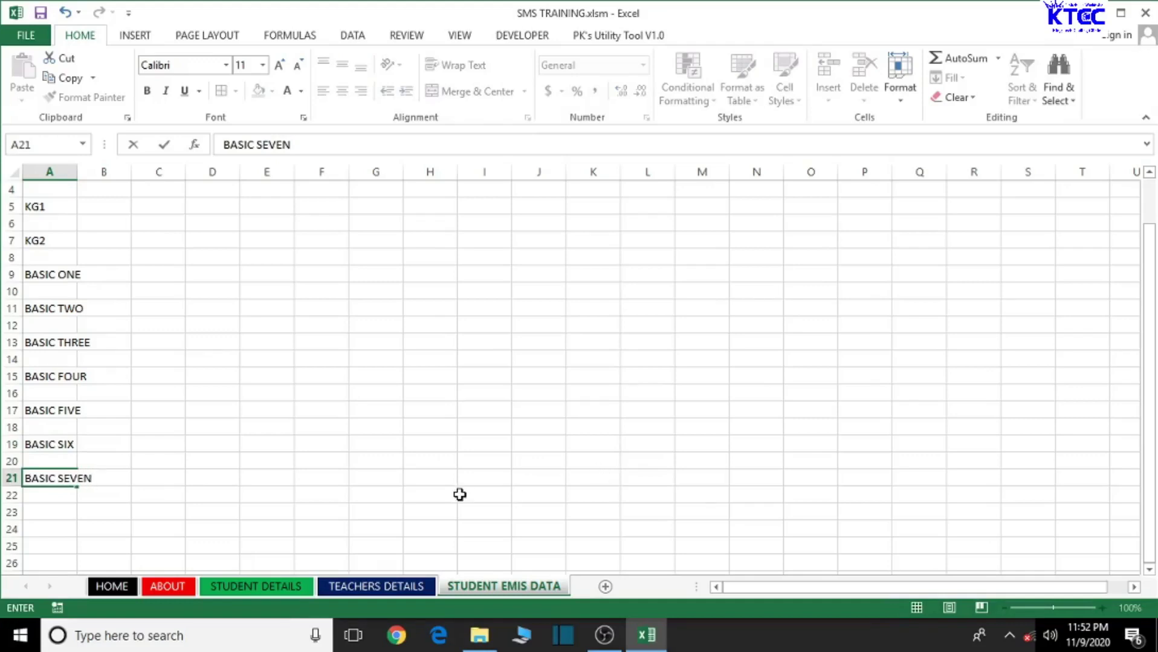
# Step: Enter the class names BASIC EIGHT in cell A23 and BASIC NINE in cell A25
pyautogui.click(58, 515)
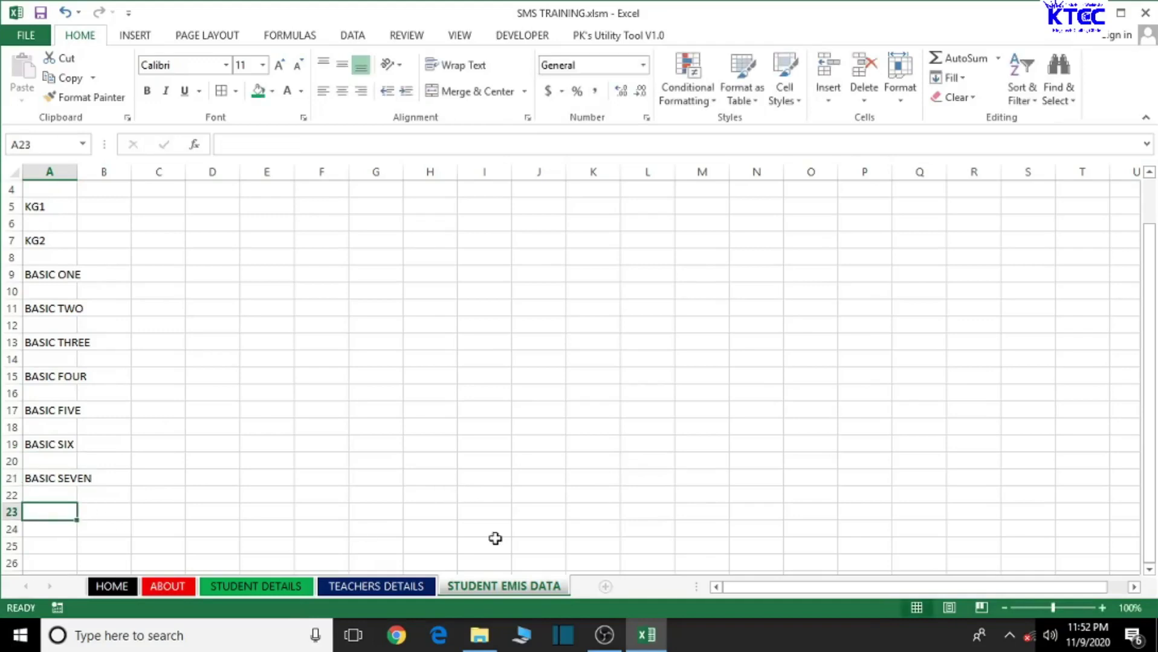
pyautogui.write('BAS')
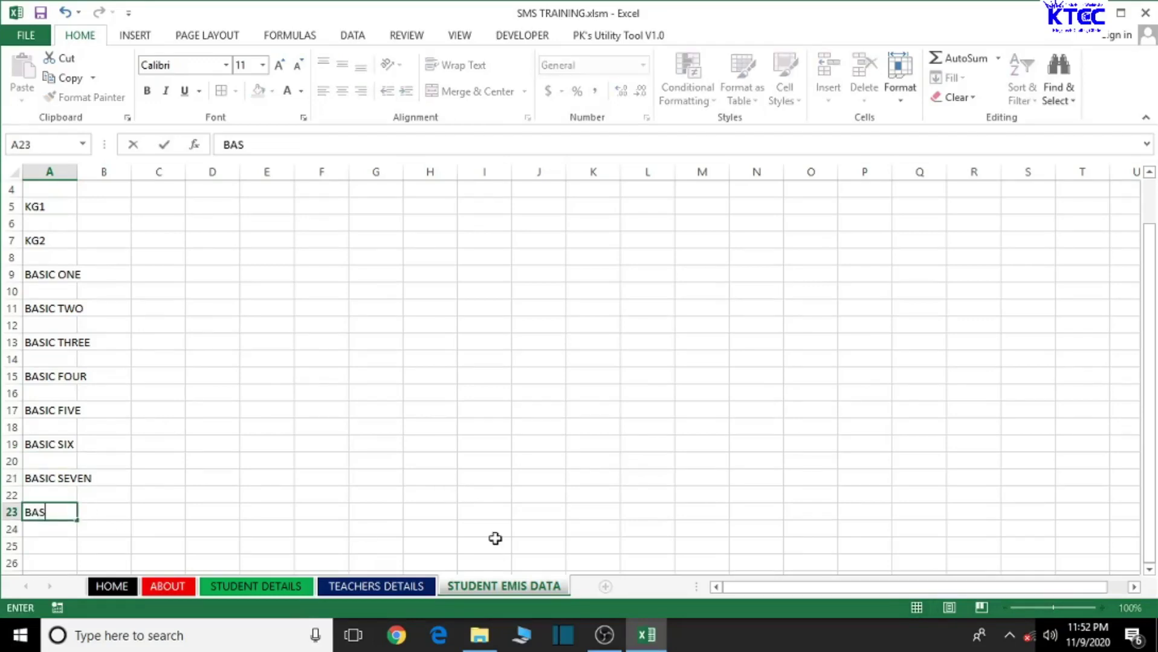
pyautogui.write('IC EIGHT')
pyautogui.scroll(-1, 474, 472)
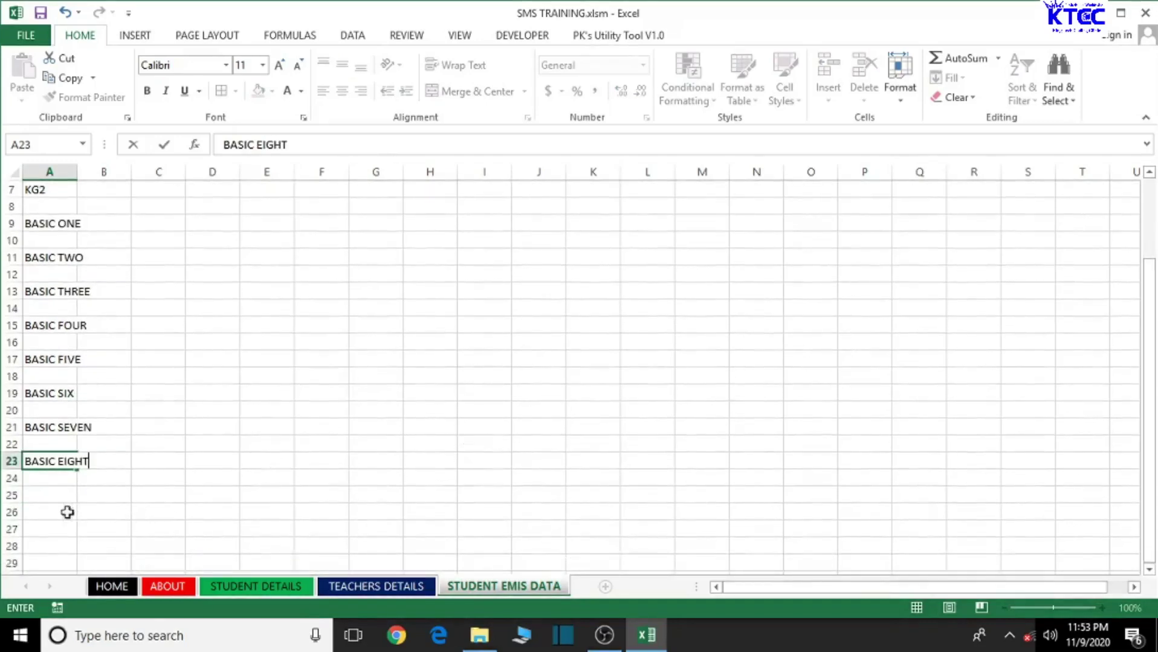
pyautogui.click(57, 496)
pyautogui.write('BASI')
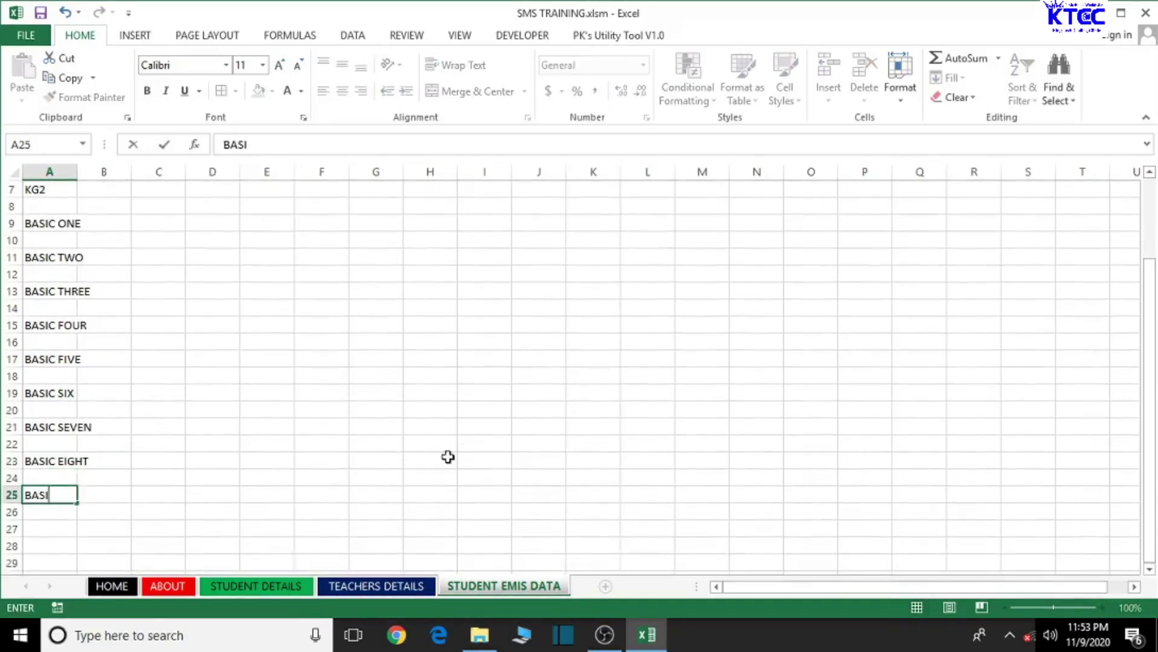
pyautogui.write('C NINE')
pyautogui.click(283, 483)
# Step: Merge and center the STUDENT EMIS DATA title across cells A1 to H1
pyautogui.scroll(2, 520, 486)
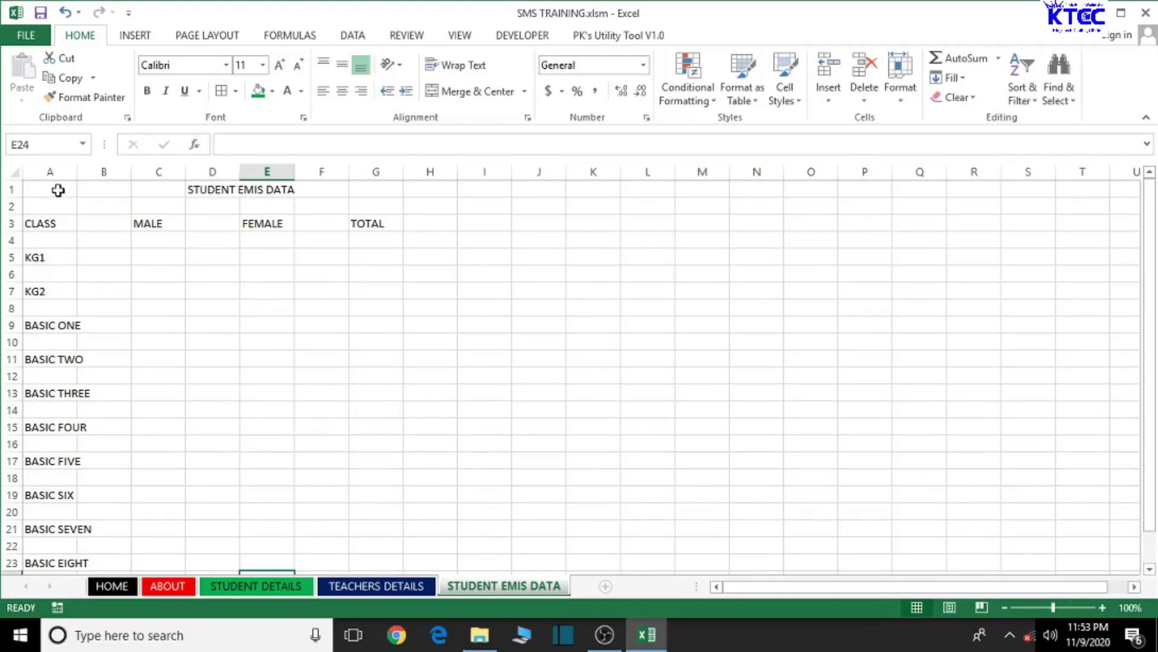
pyautogui.moveTo(58, 190); pyautogui.dragTo(415, 192)
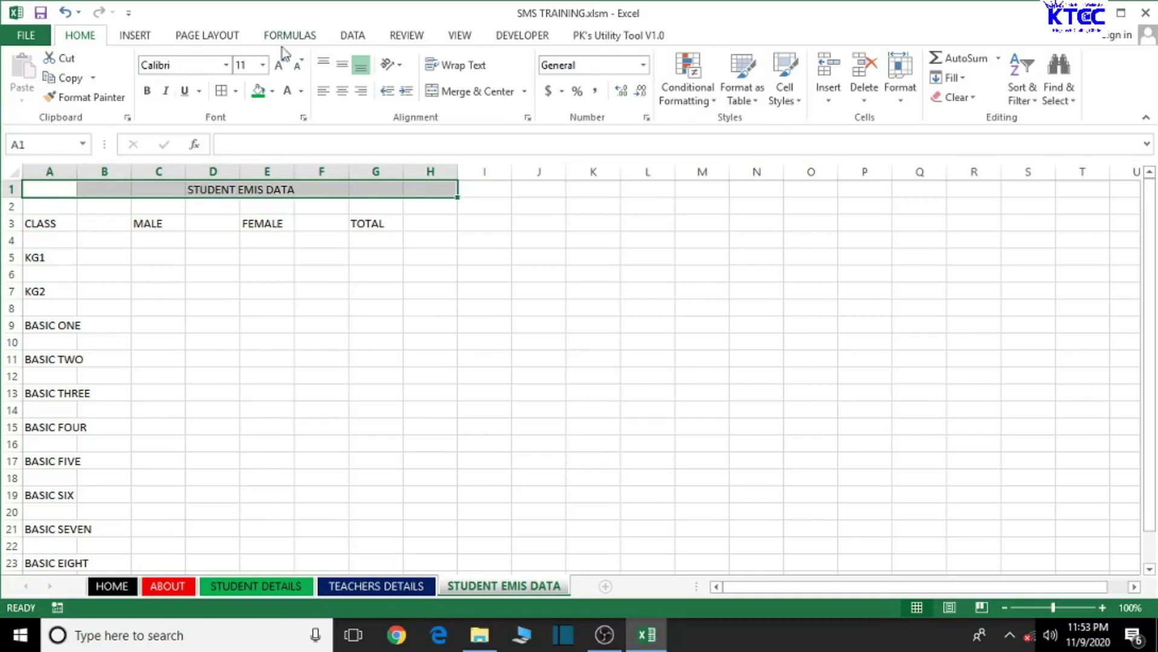
pyautogui.click(460, 92)
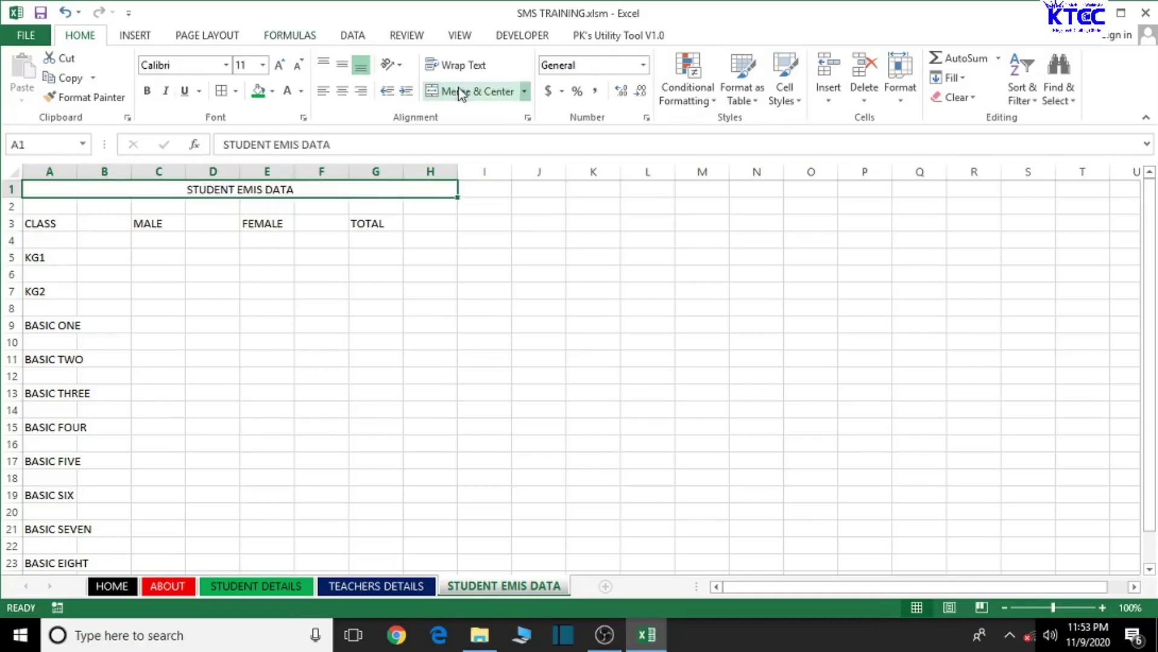
# Step: Increase the font size of the merged STUDENT EMIS DATA title to 26
pyautogui.click(279, 65)
pyautogui.click(279, 65)
pyautogui.click(279, 65)
pyautogui.click(279, 66)
pyautogui.click(279, 65)
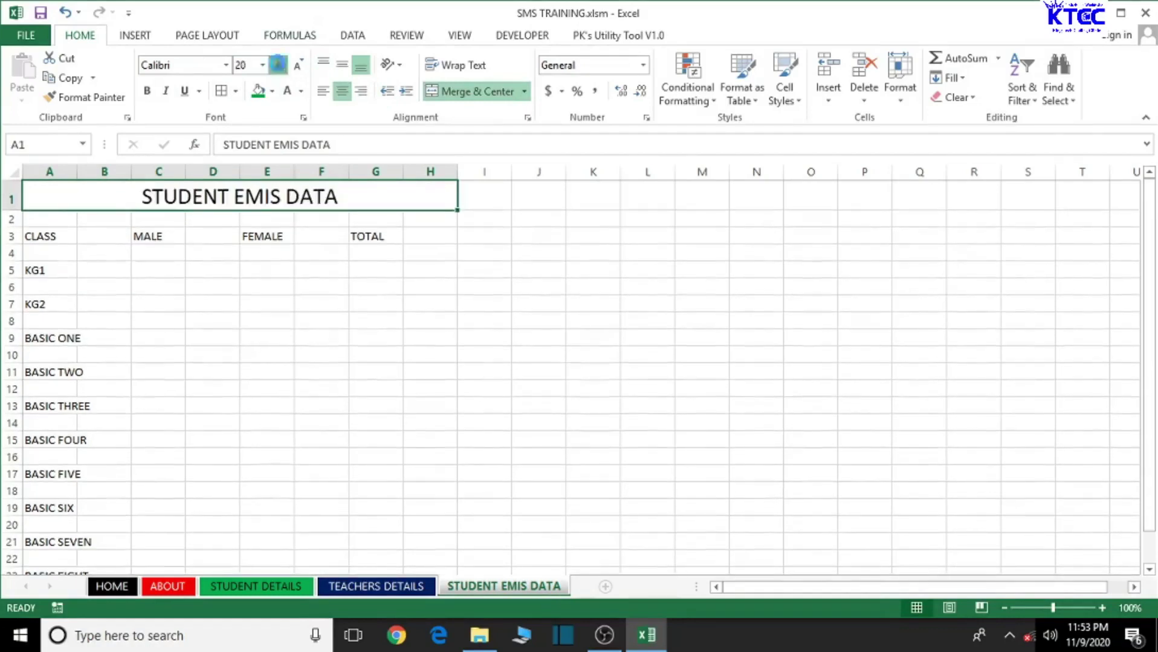
pyautogui.click(280, 65)
pyautogui.click(280, 65)
pyautogui.click(279, 65)
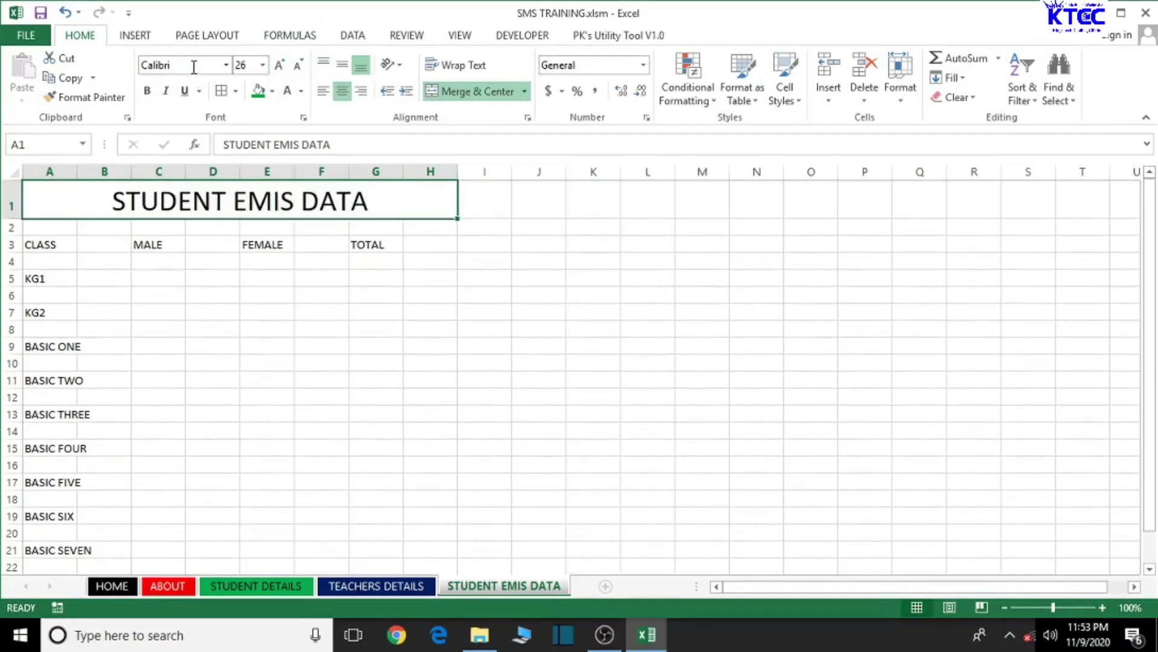
# Step: Format the STUDENT EMIS DATA title in bold Times New Roman and fill its merged cell with standard dark blue
pyautogui.click(194, 66)
pyautogui.write('Times New Roma')
pyautogui.press('Return')
pyautogui.click(147, 92)
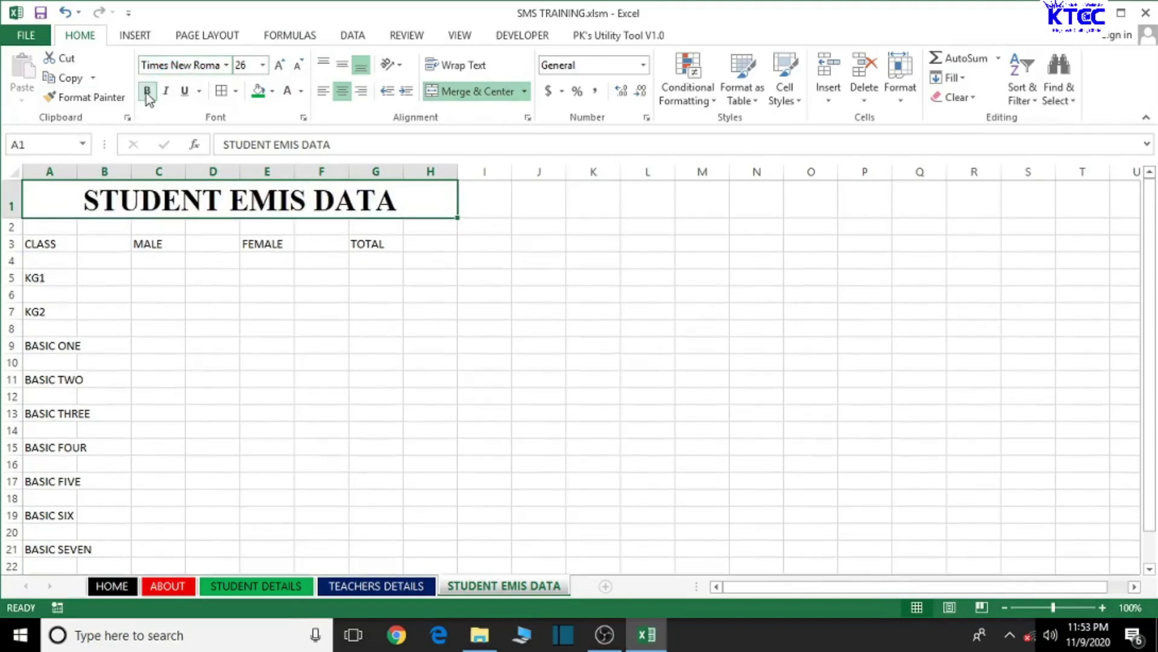
pyautogui.click(272, 91)
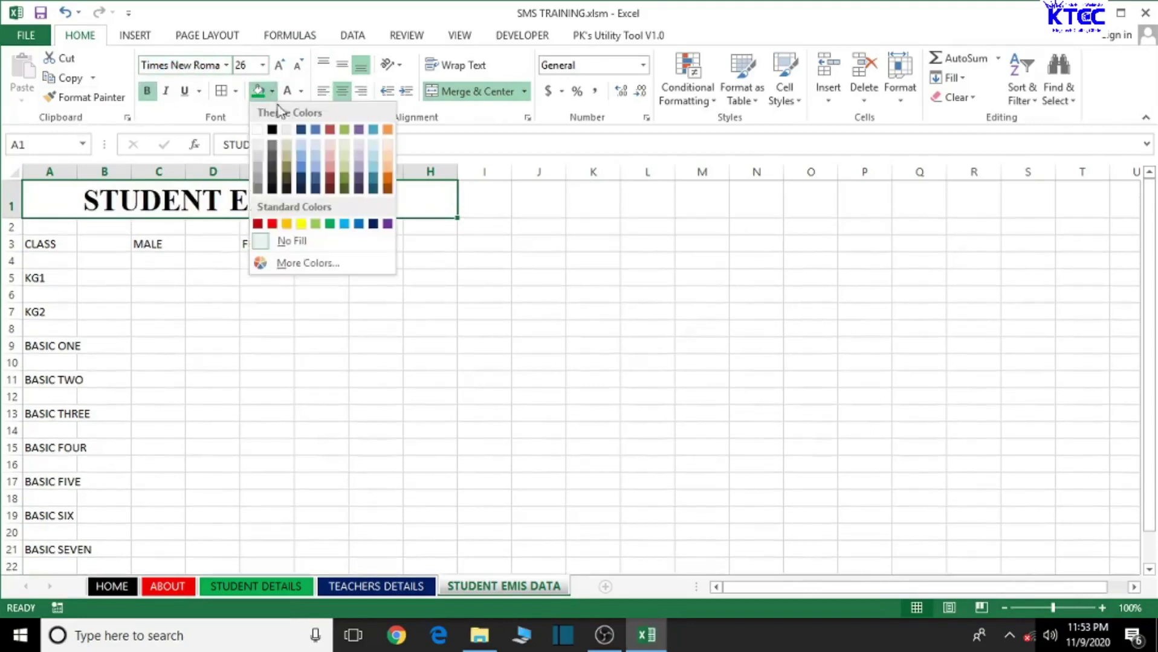
pyautogui.click(373, 224)
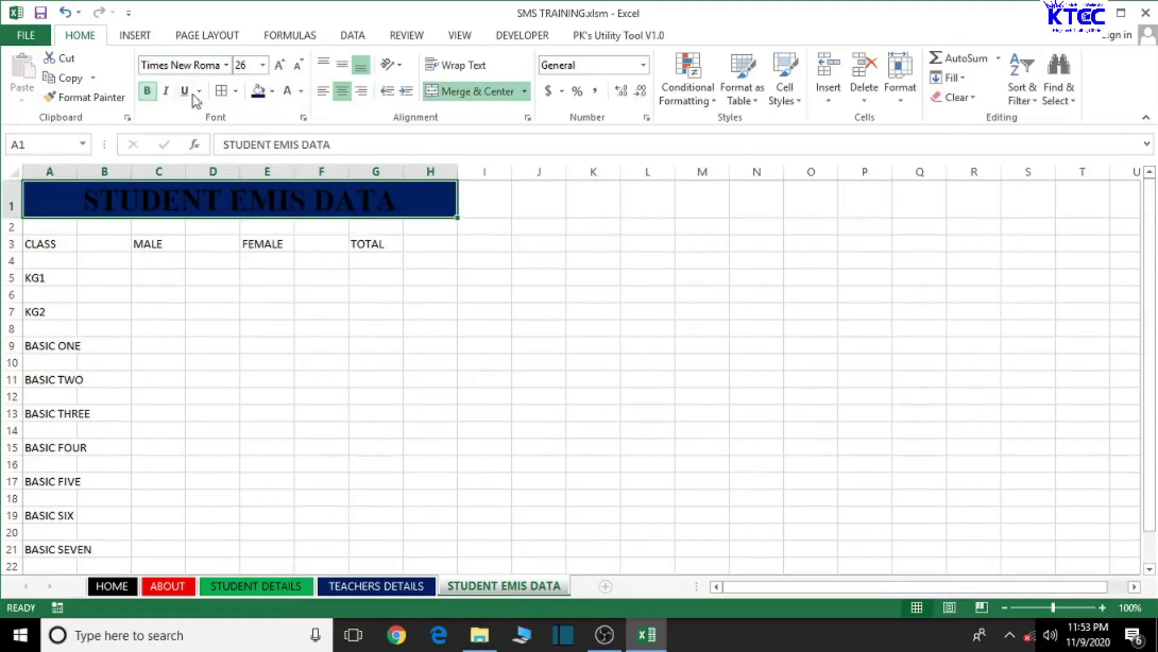
# Step: Set the font color of the STUDENT EMIS DATA title to standard yellow
pyautogui.click(287, 93)
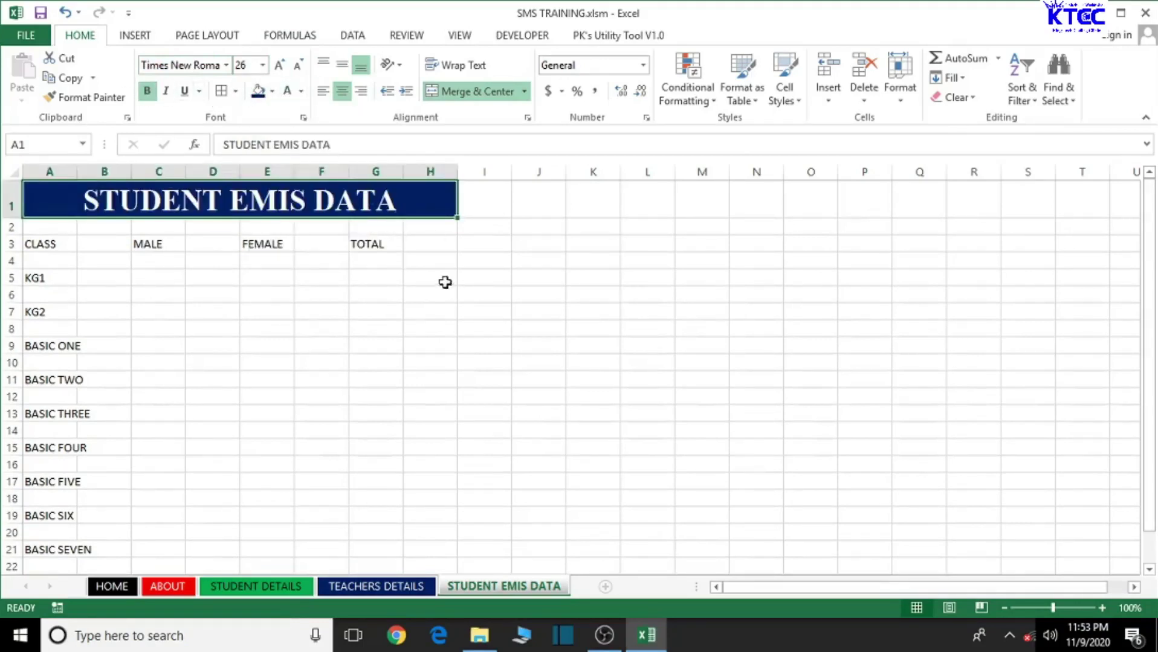
pyautogui.click(300, 91)
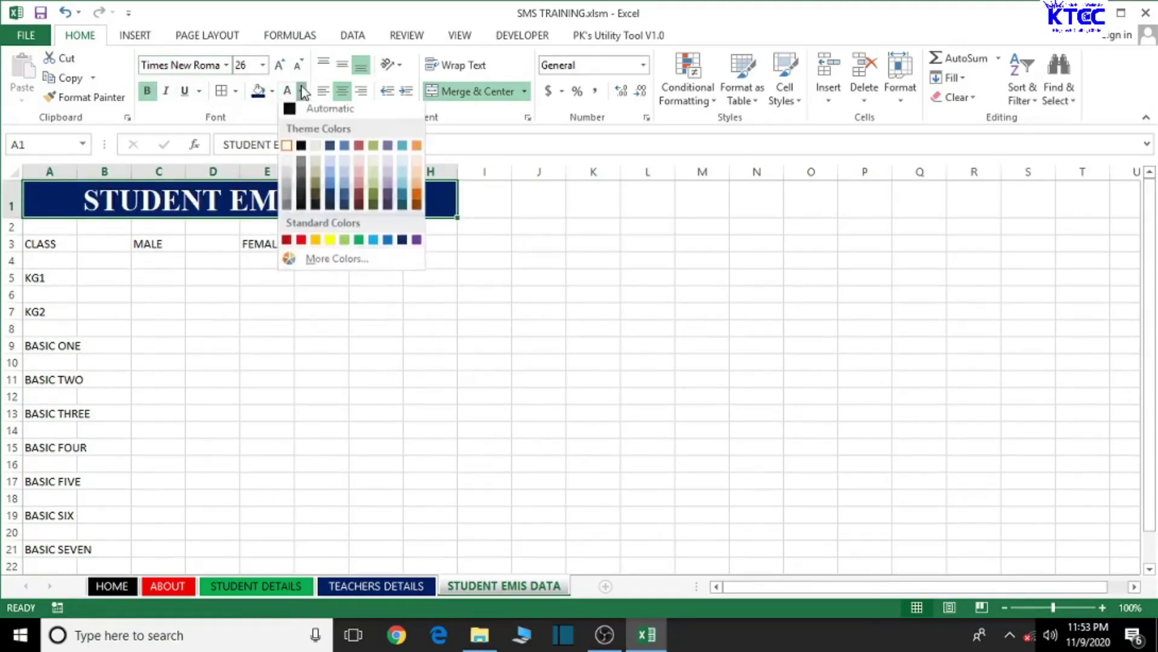
pyautogui.click(330, 244)
pyautogui.click(436, 364)
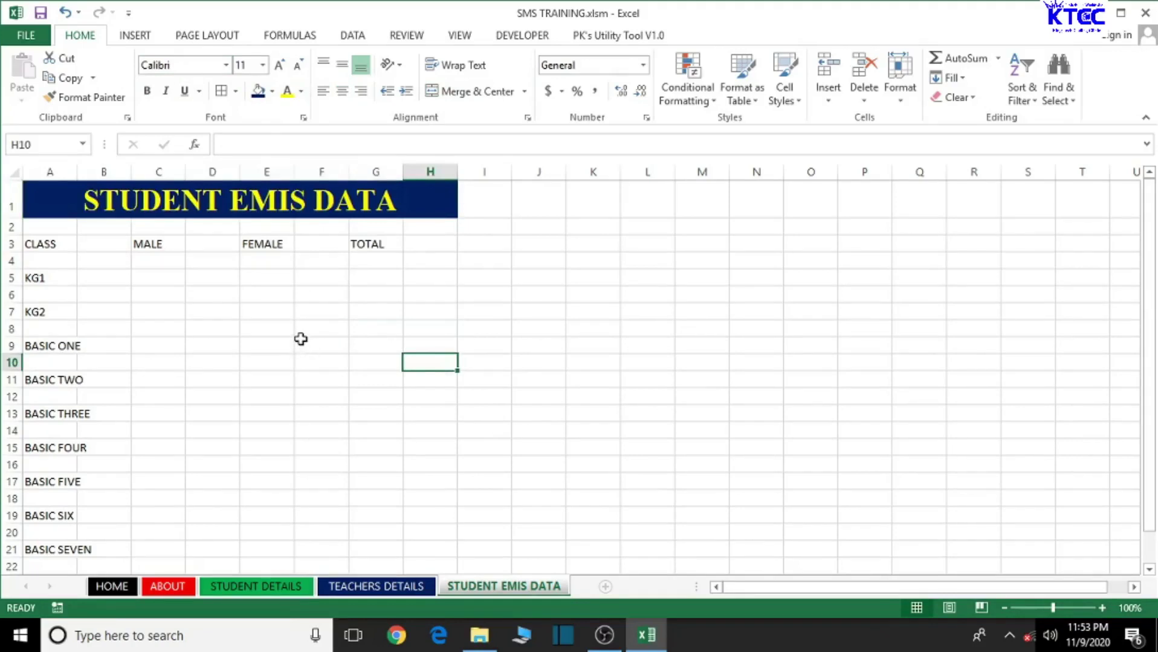
# Step: Merge and center the CLASS, MALE, FEMALE and TOTAL headings in row 3, each across its own pair of columns from A to H
pyautogui.moveTo(55, 244); pyautogui.dragTo(97, 245)
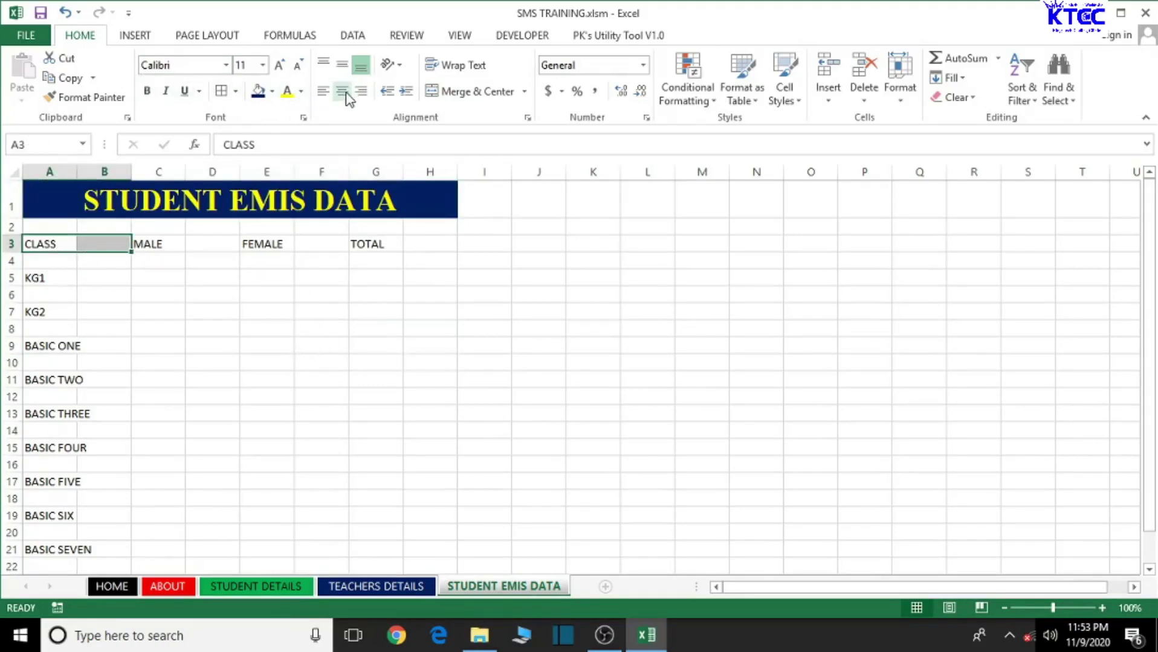
pyautogui.click(462, 91)
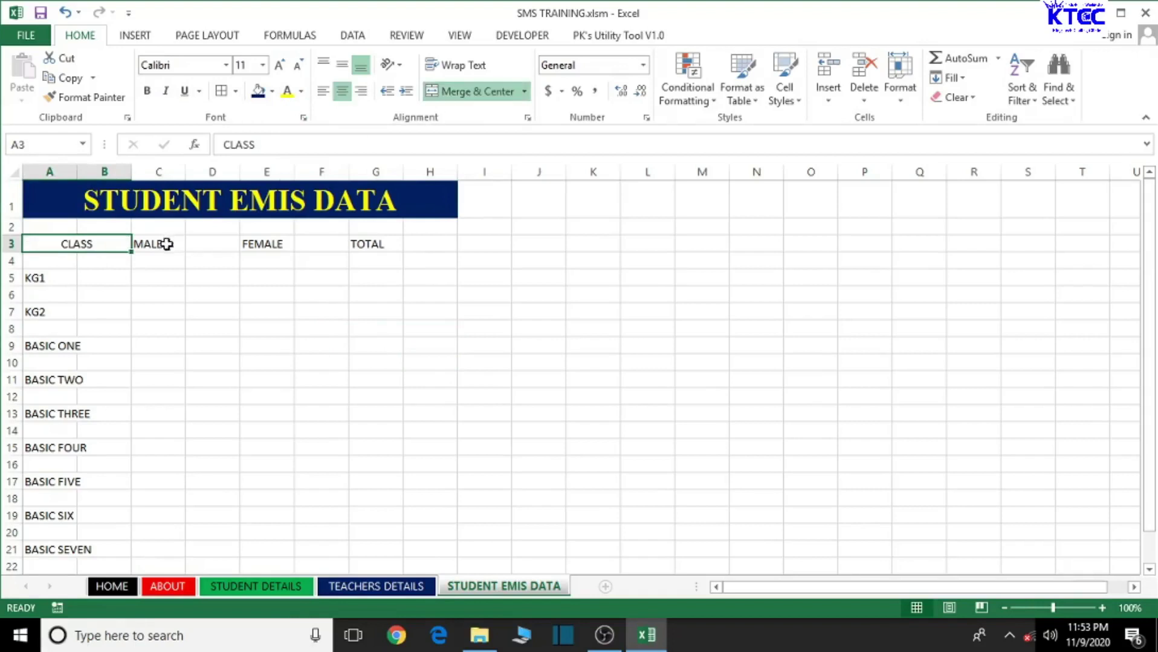
pyautogui.moveTo(167, 244); pyautogui.dragTo(429, 243)
pyautogui.click(463, 92)
pyautogui.click(478, 95)
pyautogui.click(477, 94)
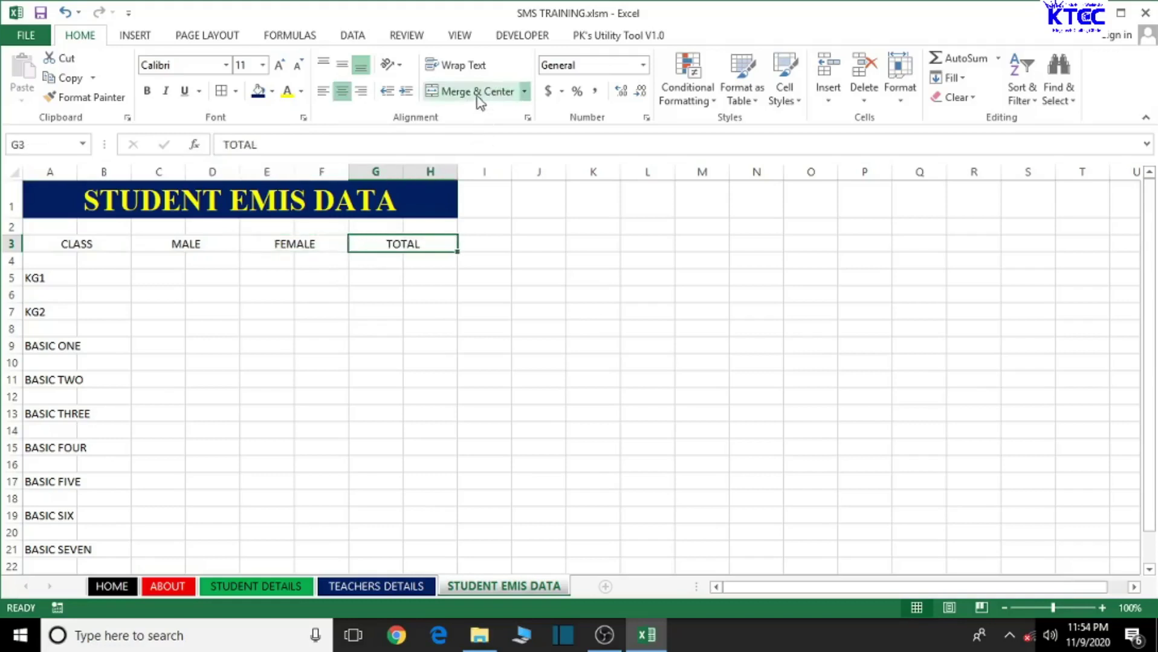
pyautogui.click(267, 380)
# Step: Merge and center each class name from KG1 to BASIC NINE across columns A and B, leaving the blank rows between them unmerged
pyautogui.moveTo(39, 279); pyautogui.dragTo(96, 279)
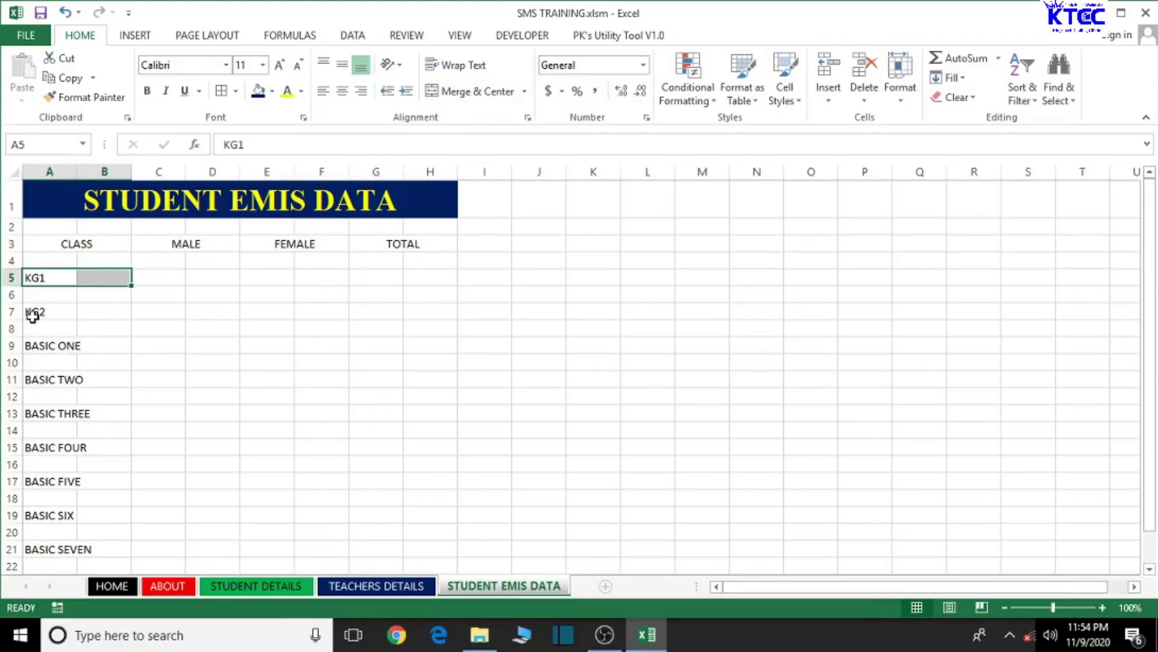
pyautogui.keyDown('ctrl'); pyautogui.moveTo(34, 312); pyautogui.dragTo(116, 311); pyautogui.keyUp('ctrl')
pyautogui.keyDown('ctrl'); pyautogui.moveTo(31, 343); pyautogui.dragTo(116, 343); pyautogui.keyUp('ctrl')
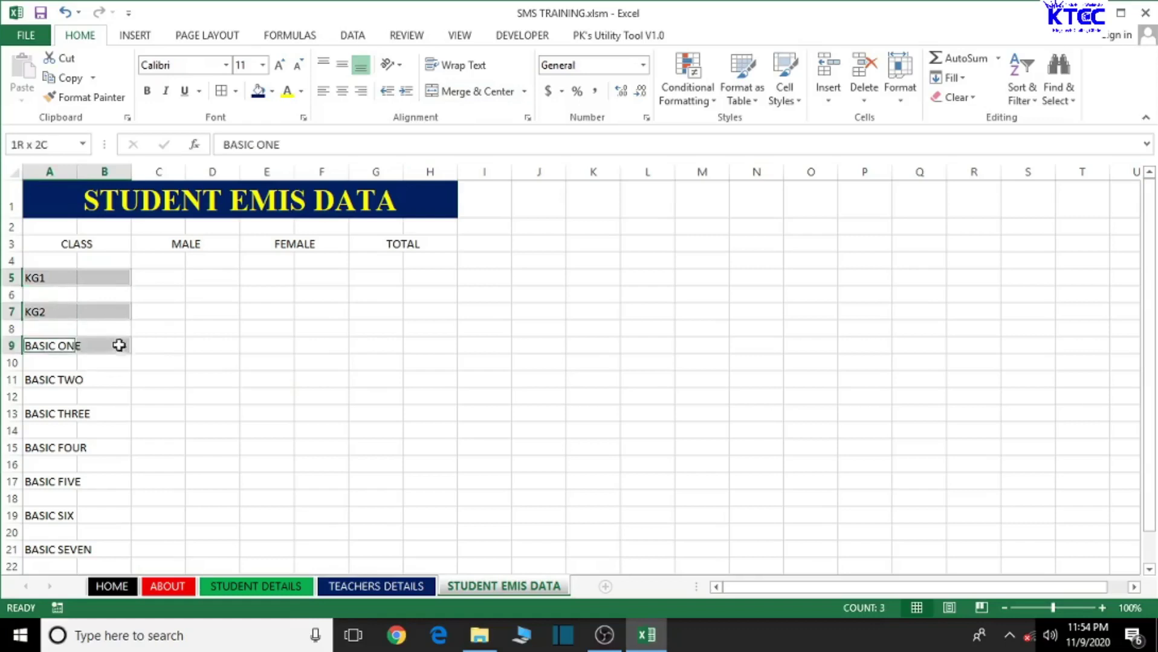
pyautogui.keyDown('ctrl'); pyautogui.moveTo(32, 382); pyautogui.dragTo(106, 382); pyautogui.keyUp('ctrl')
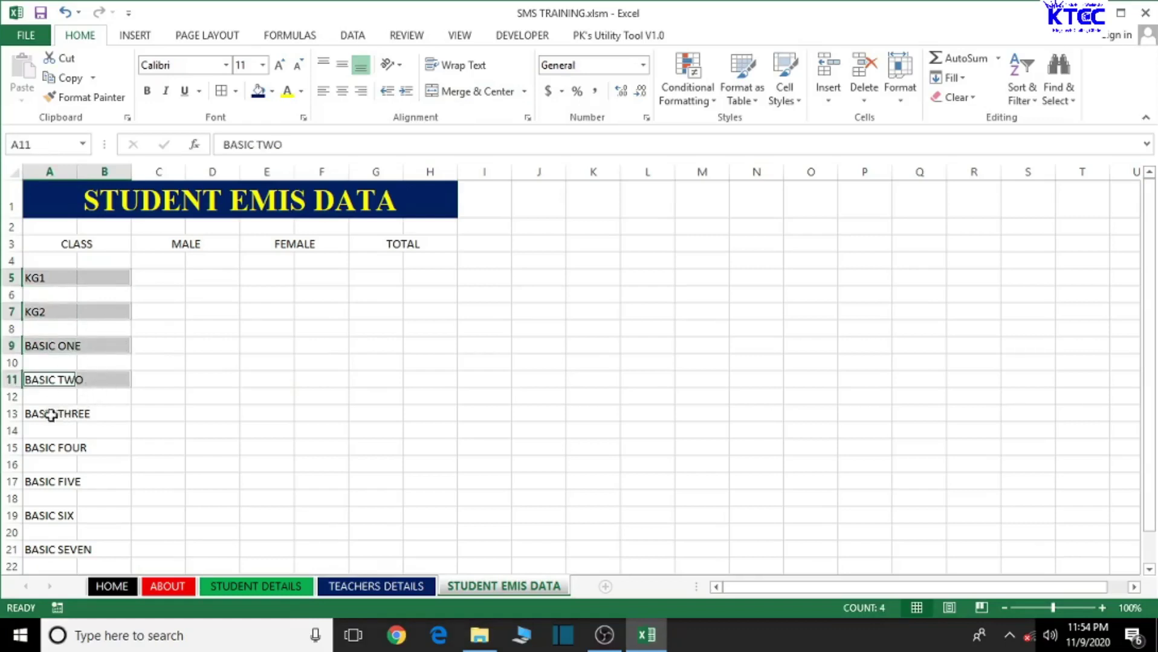
pyautogui.keyDown('ctrl'); pyautogui.moveTo(42, 414); pyautogui.dragTo(102, 414); pyautogui.keyUp('ctrl')
pyautogui.keyDown('ctrl'); pyautogui.moveTo(55, 446); pyautogui.dragTo(104, 451); pyautogui.keyUp('ctrl')
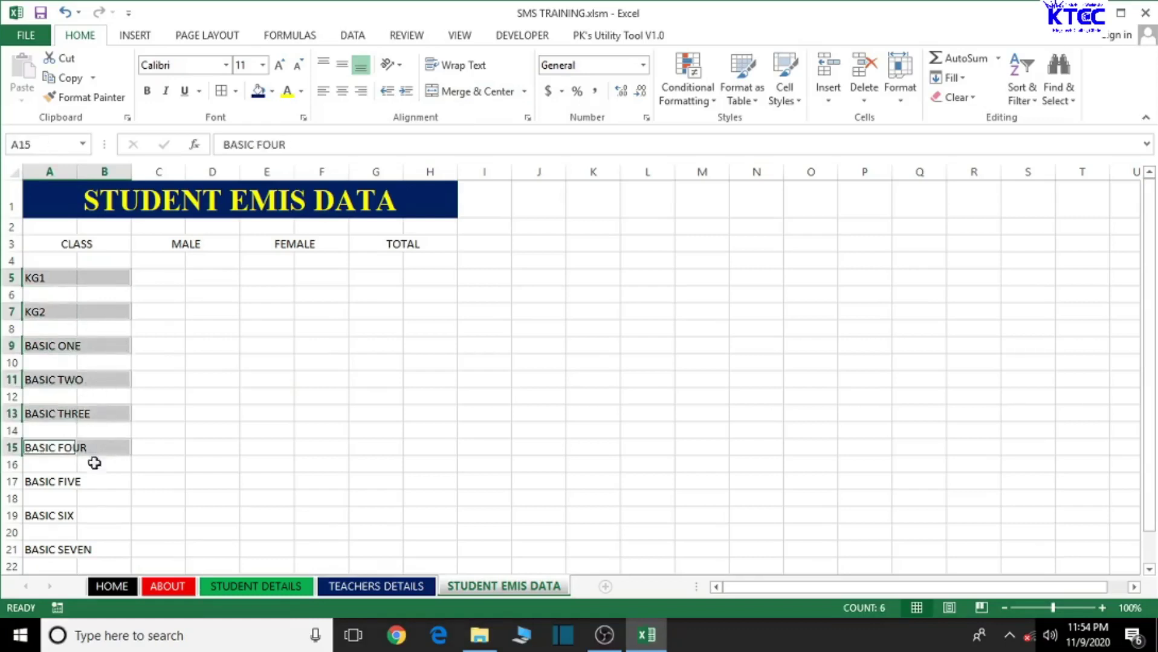
pyautogui.keyDown('ctrl'); pyautogui.moveTo(36, 482); pyautogui.dragTo(100, 482); pyautogui.keyUp('ctrl')
pyautogui.scroll(-1, 100, 482)
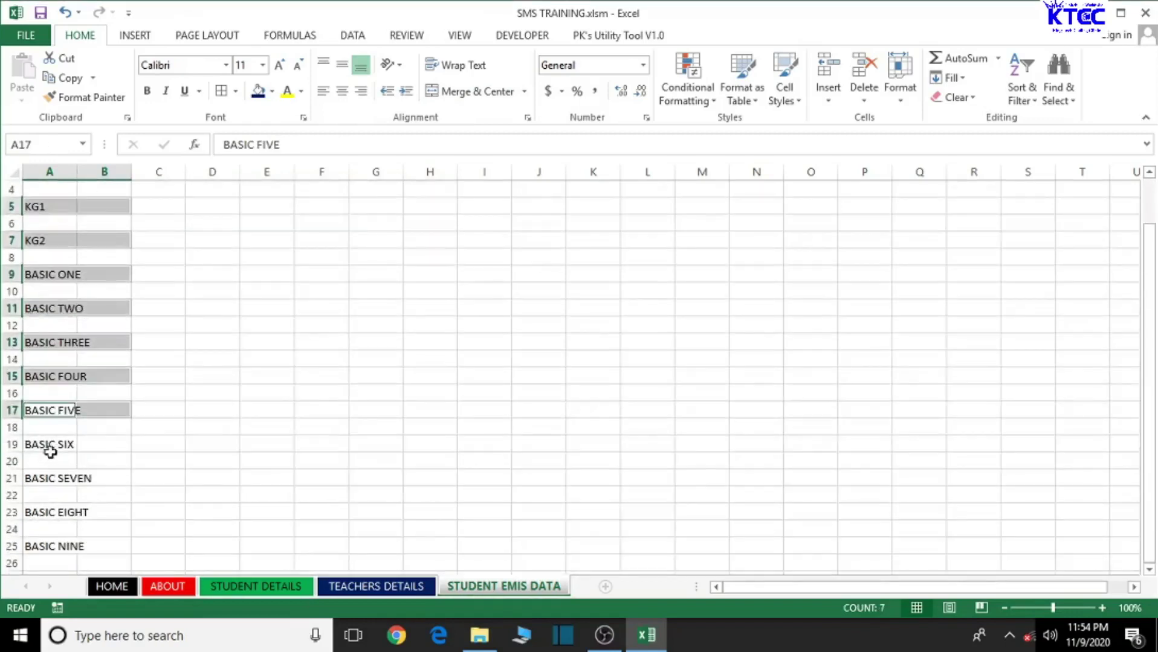
pyautogui.keyDown('ctrl'); pyautogui.moveTo(46, 445); pyautogui.dragTo(100, 444); pyautogui.keyUp('ctrl')
pyautogui.keyDown('ctrl'); pyautogui.moveTo(31, 478); pyautogui.dragTo(104, 476); pyautogui.keyUp('ctrl')
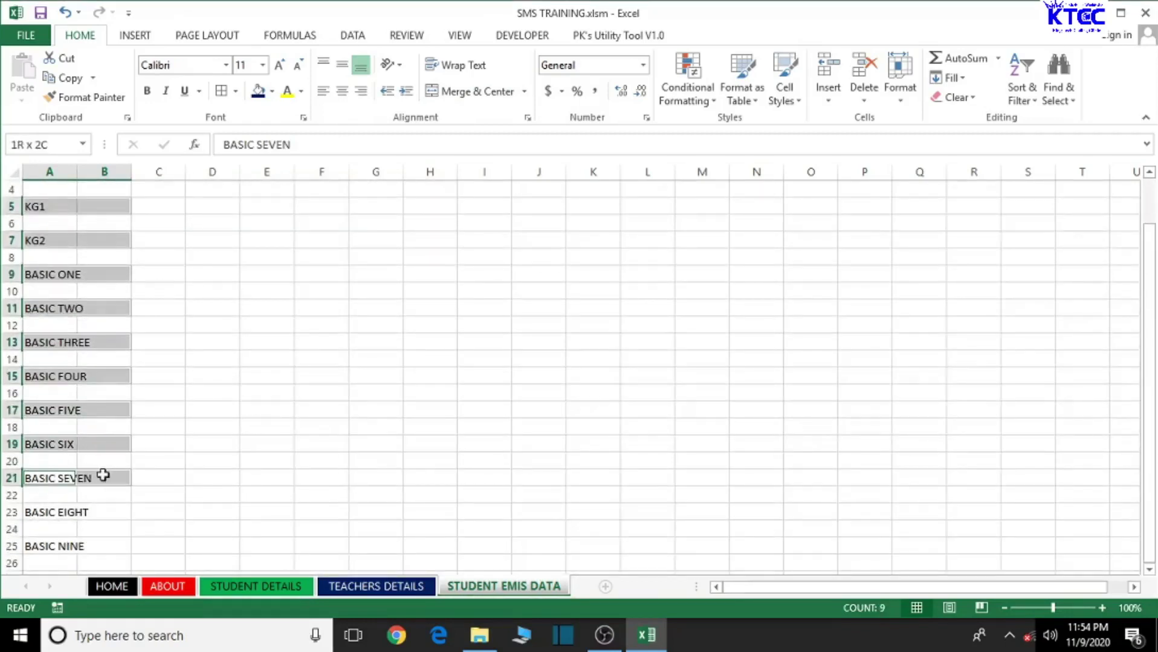
pyautogui.keyDown('ctrl'); pyautogui.moveTo(36, 514); pyautogui.dragTo(90, 512); pyautogui.keyUp('ctrl')
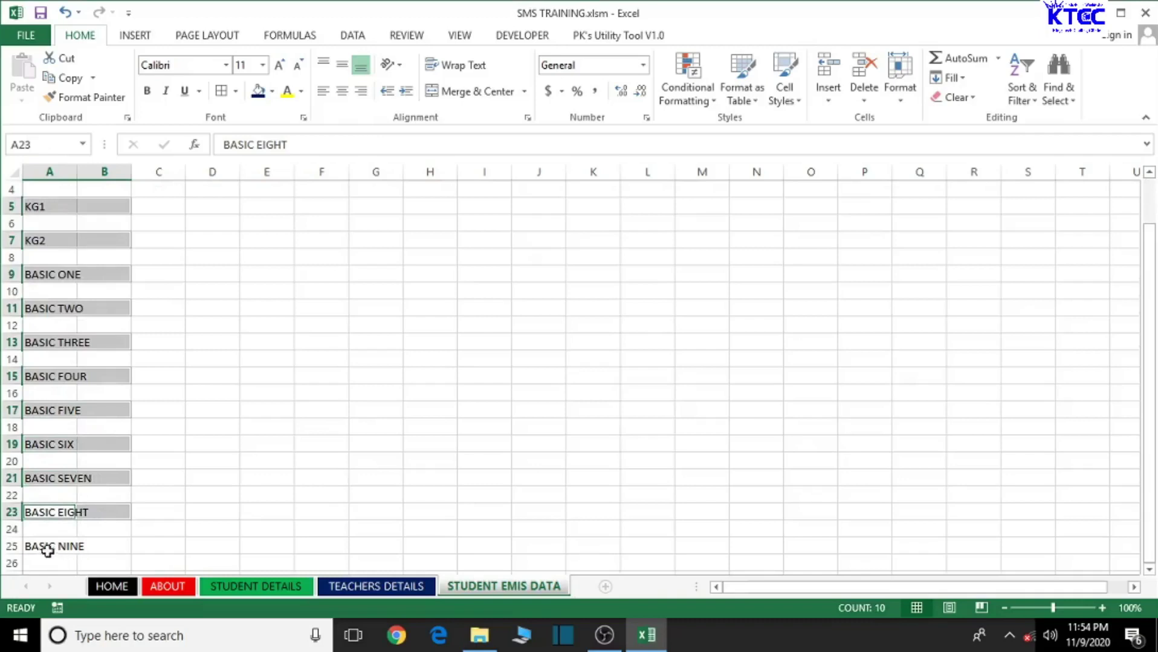
pyautogui.keyDown('ctrl'); pyautogui.moveTo(44, 547); pyautogui.dragTo(98, 548); pyautogui.keyUp('ctrl')
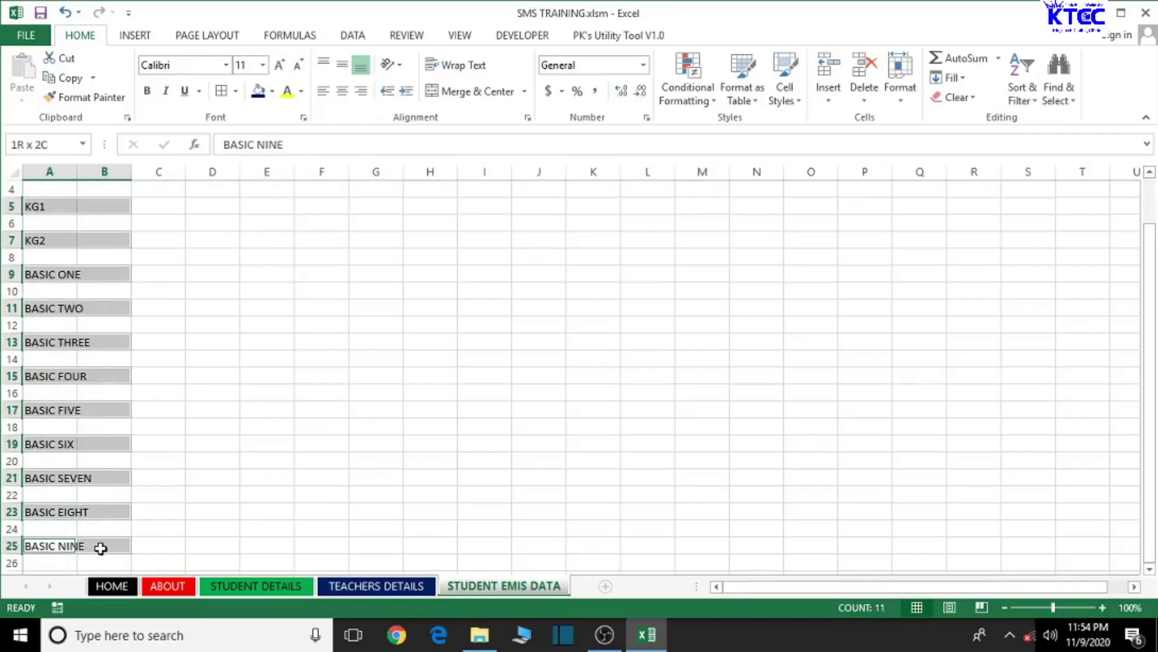
pyautogui.click(467, 95)
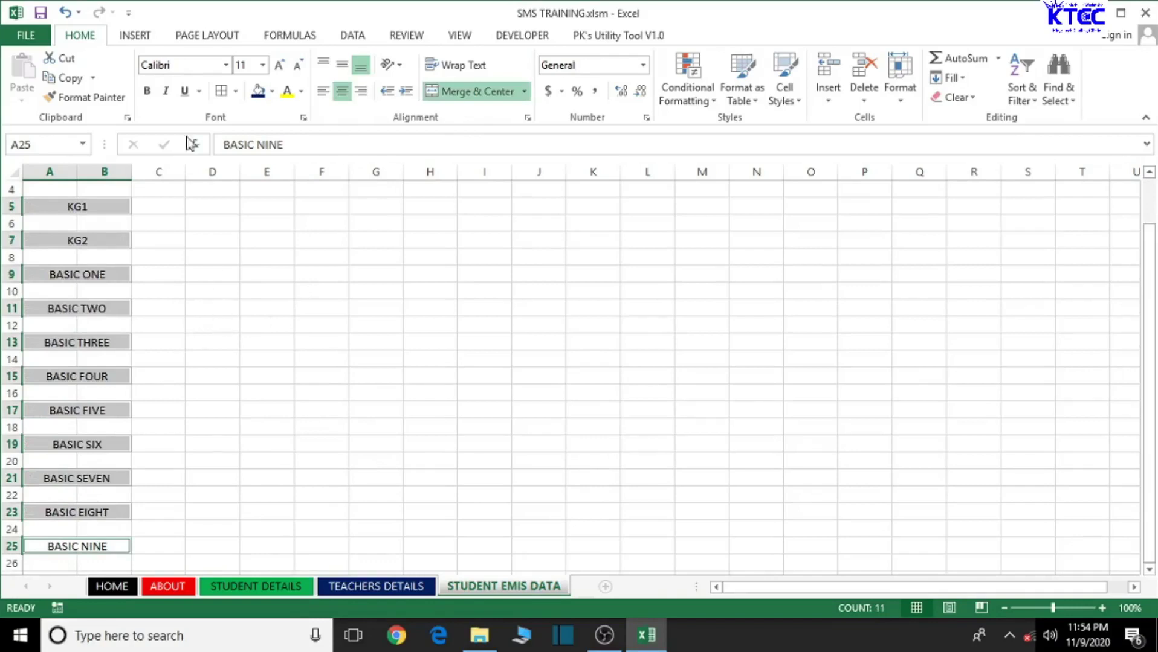
# Step: Format the class names KG1 to BASIC NINE in bold Times New Roman
pyautogui.click(195, 64)
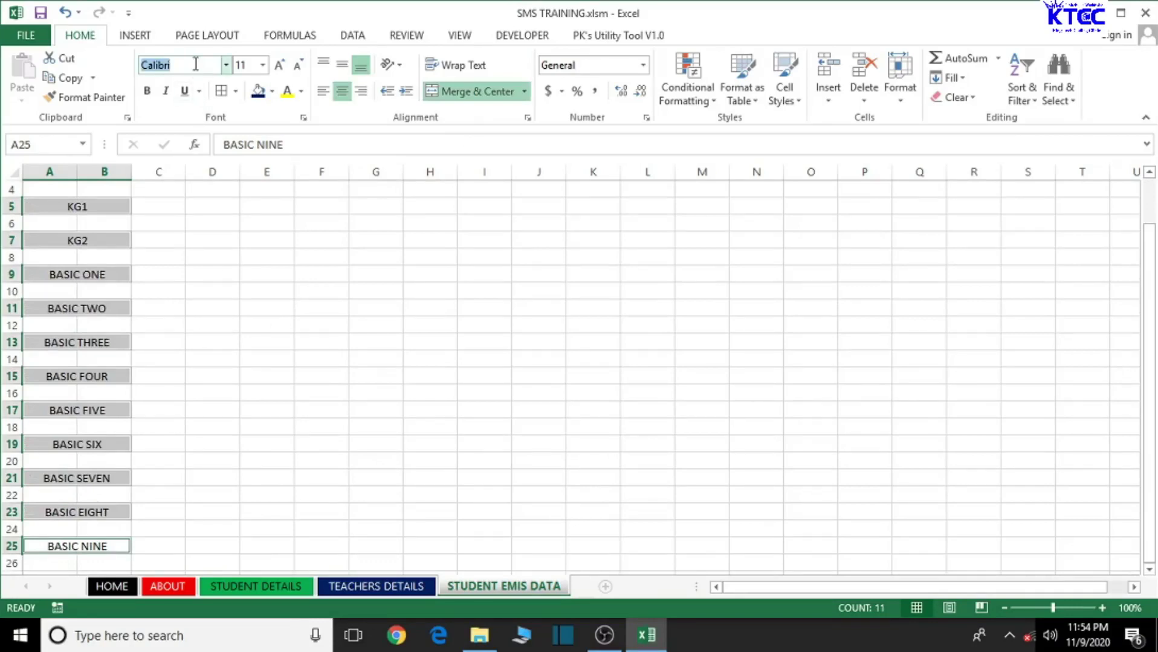
pyautogui.write('Times New Roma')
pyautogui.press('Return')
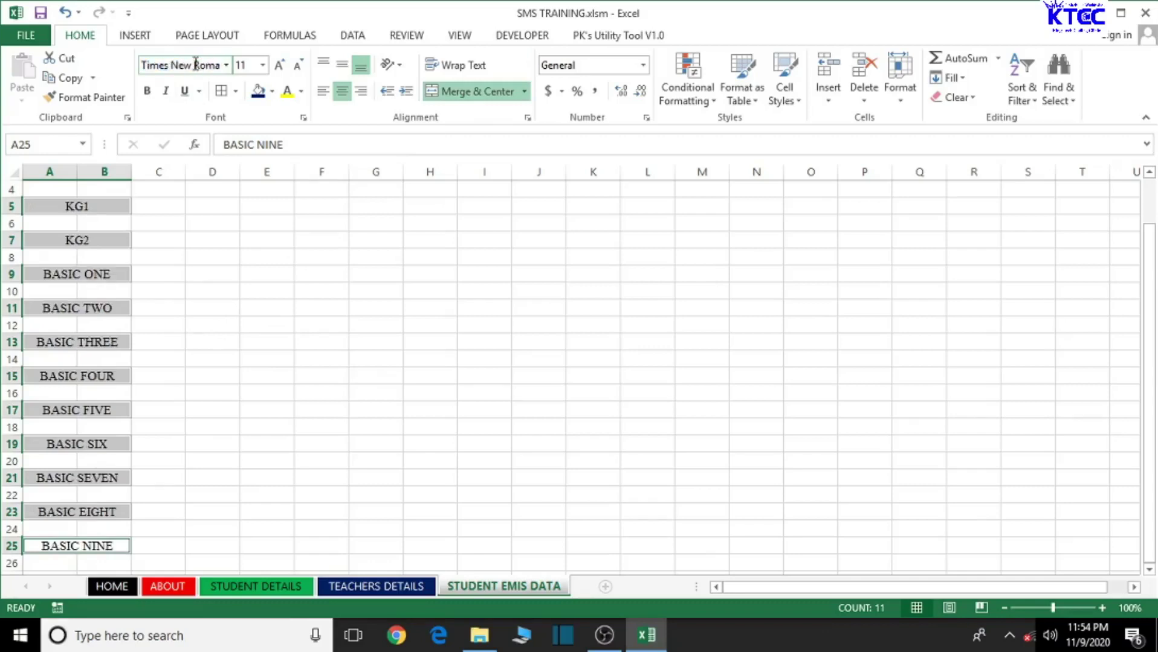
pyautogui.click(148, 92)
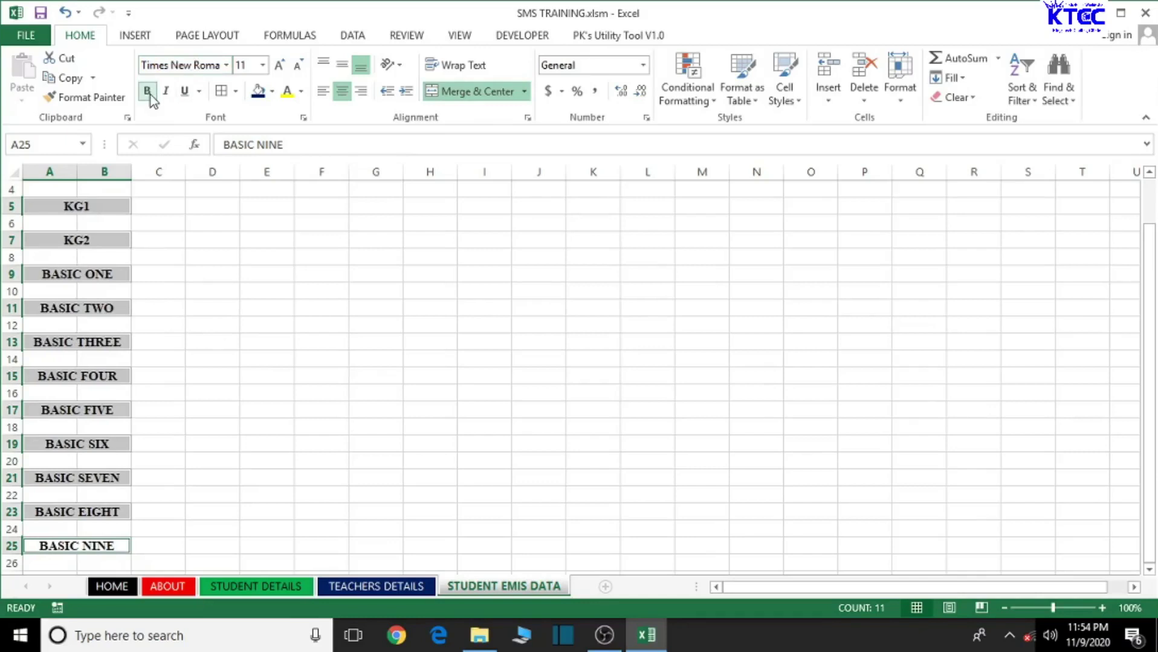
# Step: Fill the class name cells with the darkest shade of the blue theme color and make their text white
pyautogui.click(272, 92)
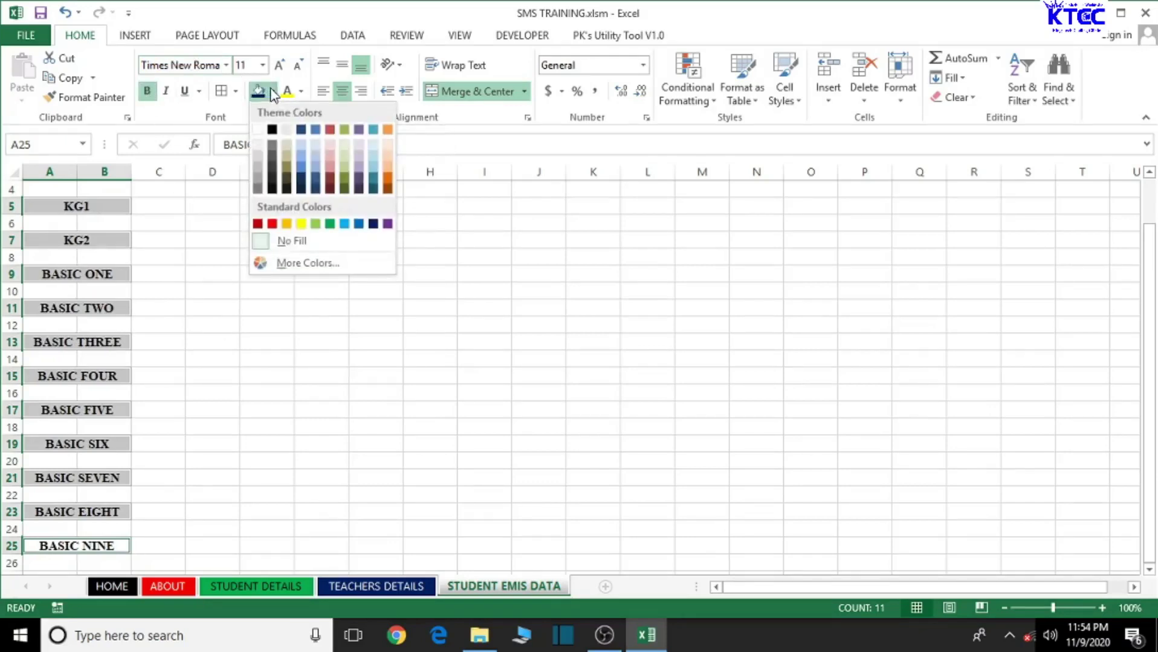
pyautogui.click(314, 189)
pyautogui.click(300, 92)
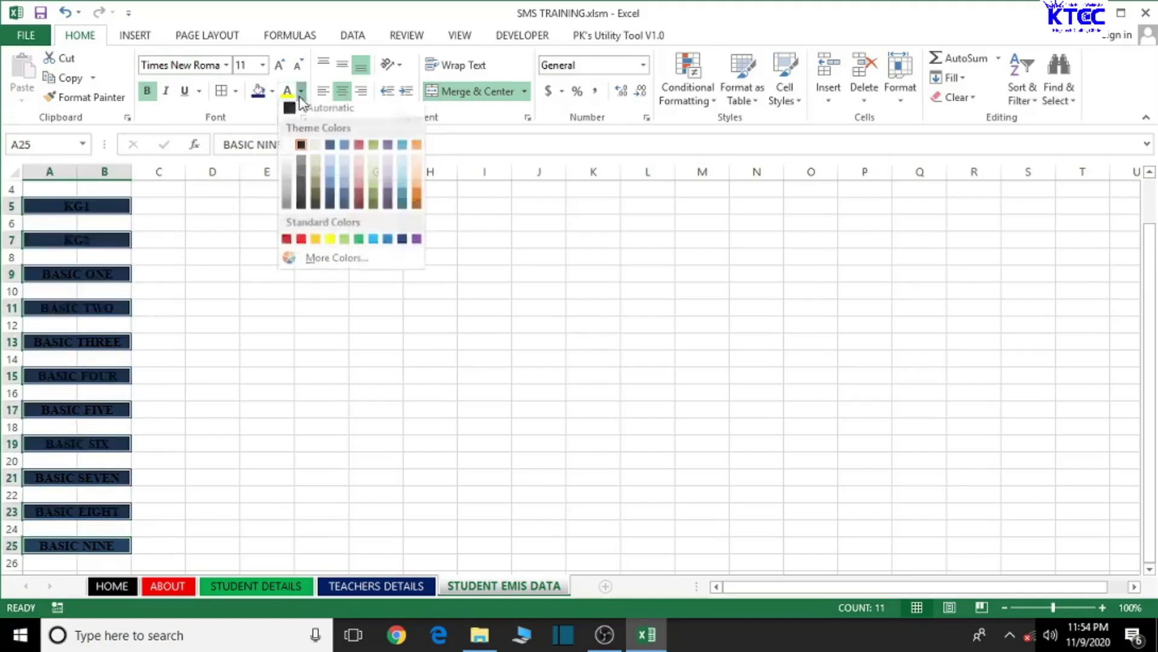
pyautogui.click(289, 149)
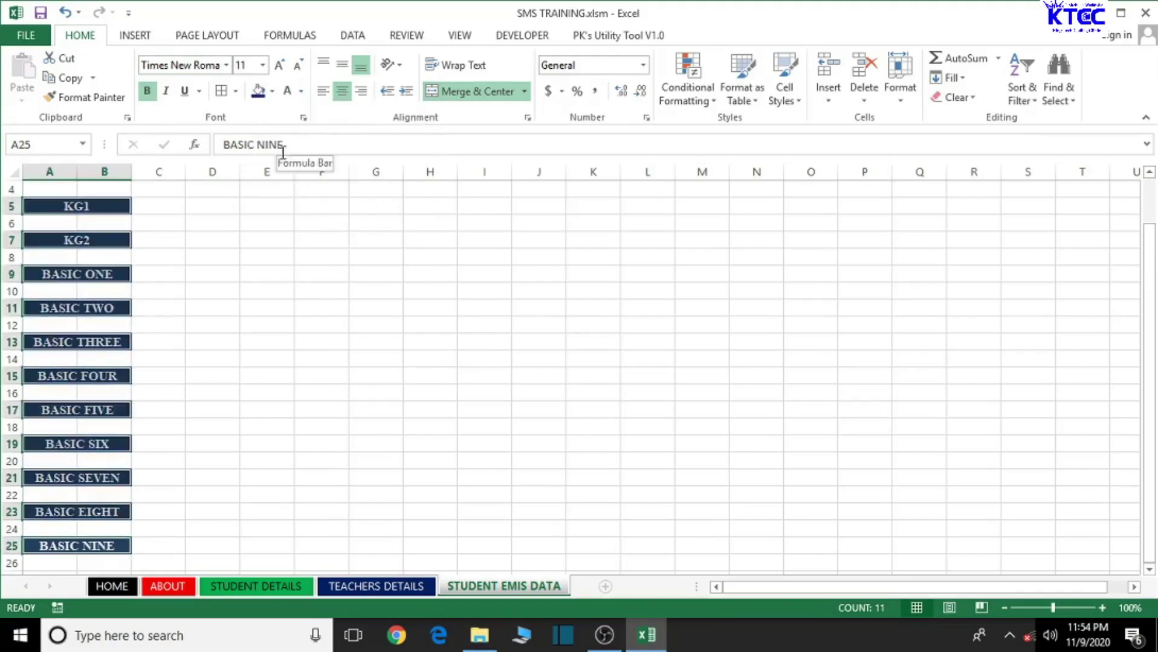
pyautogui.scroll(1, 314, 342)
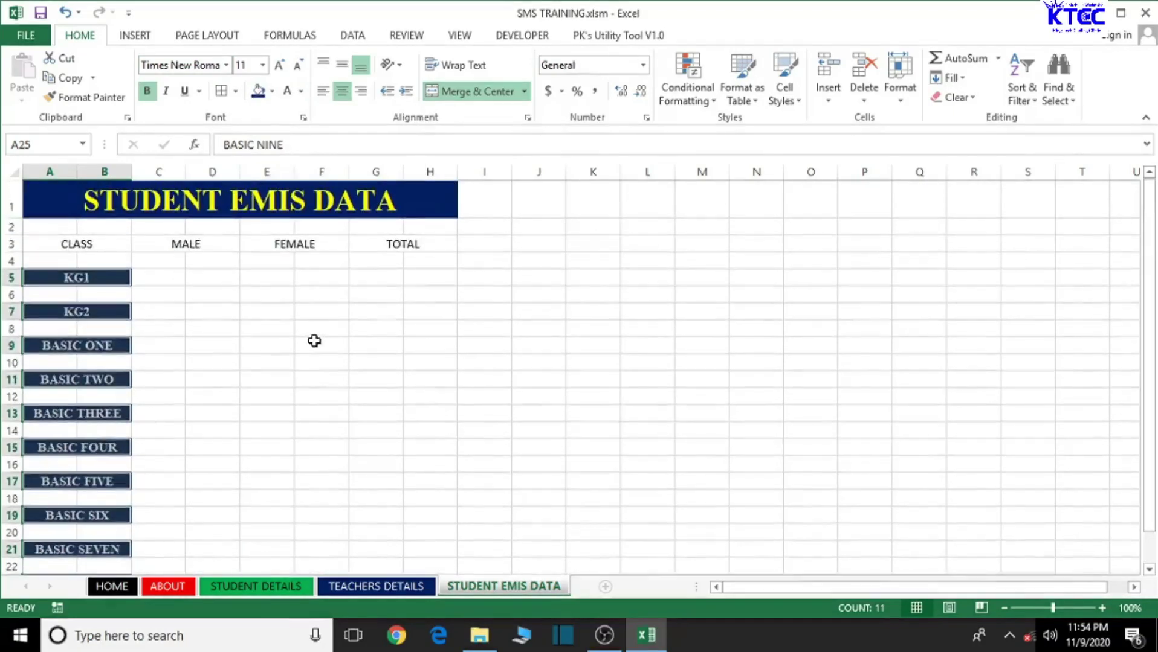
pyautogui.click(326, 363)
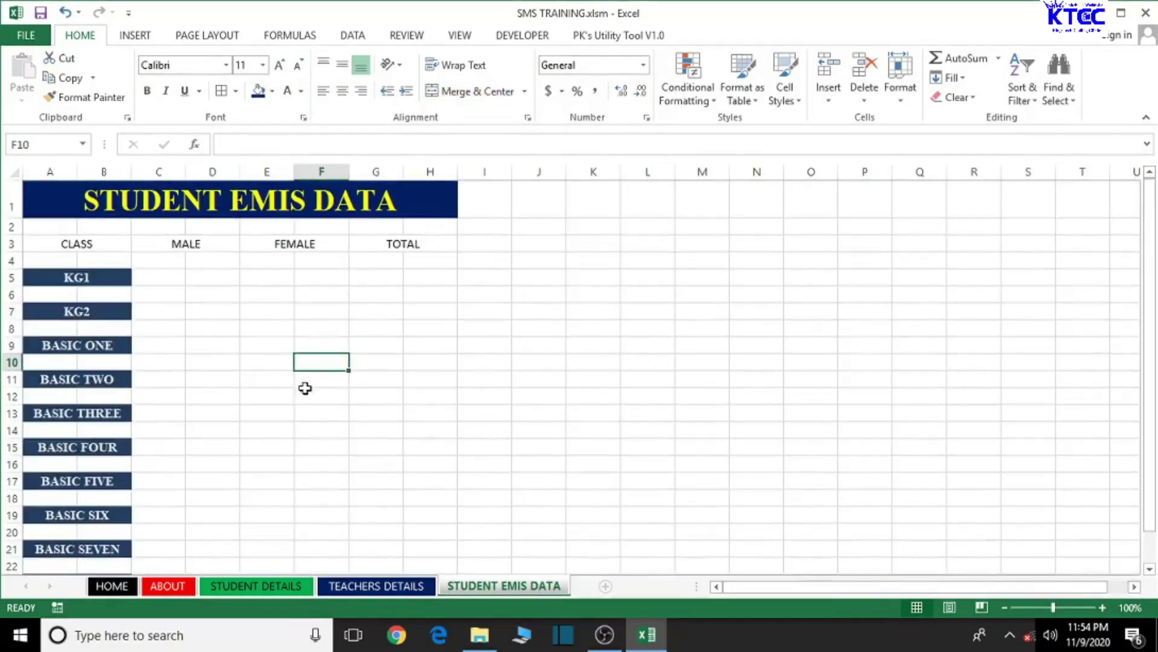
# Step: Fill the CLASS, MALE, FEMALE and TOTAL heading cells in row 3 with black and make their text white
pyautogui.moveTo(76, 244); pyautogui.dragTo(411, 246)
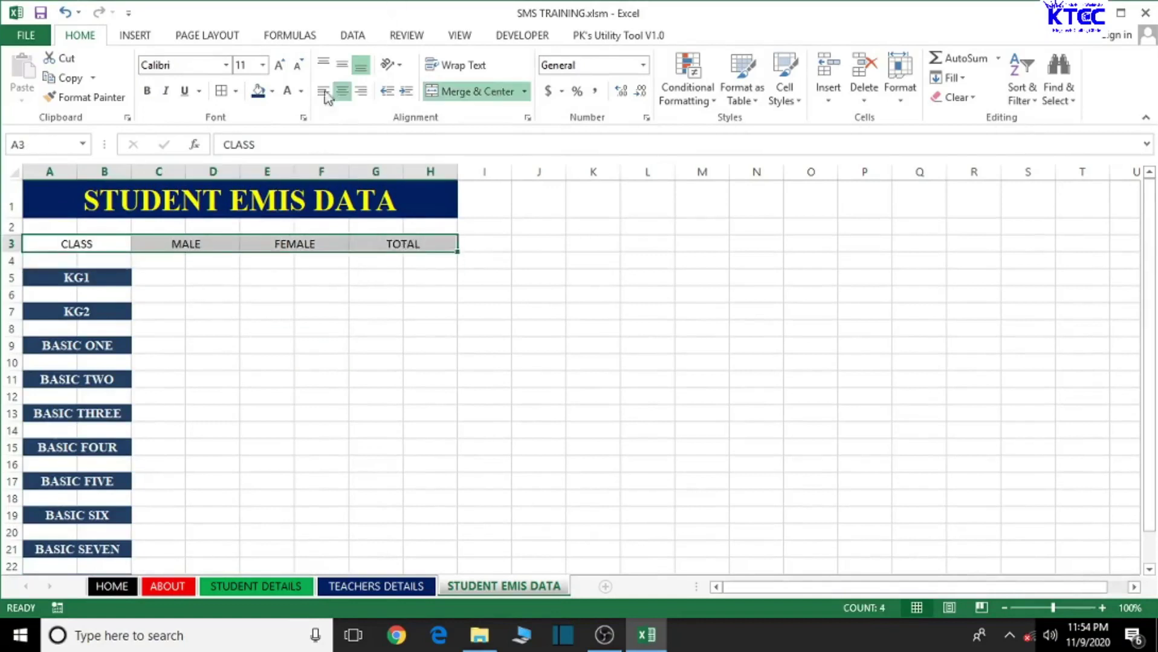
pyautogui.click(272, 91)
pyautogui.click(273, 132)
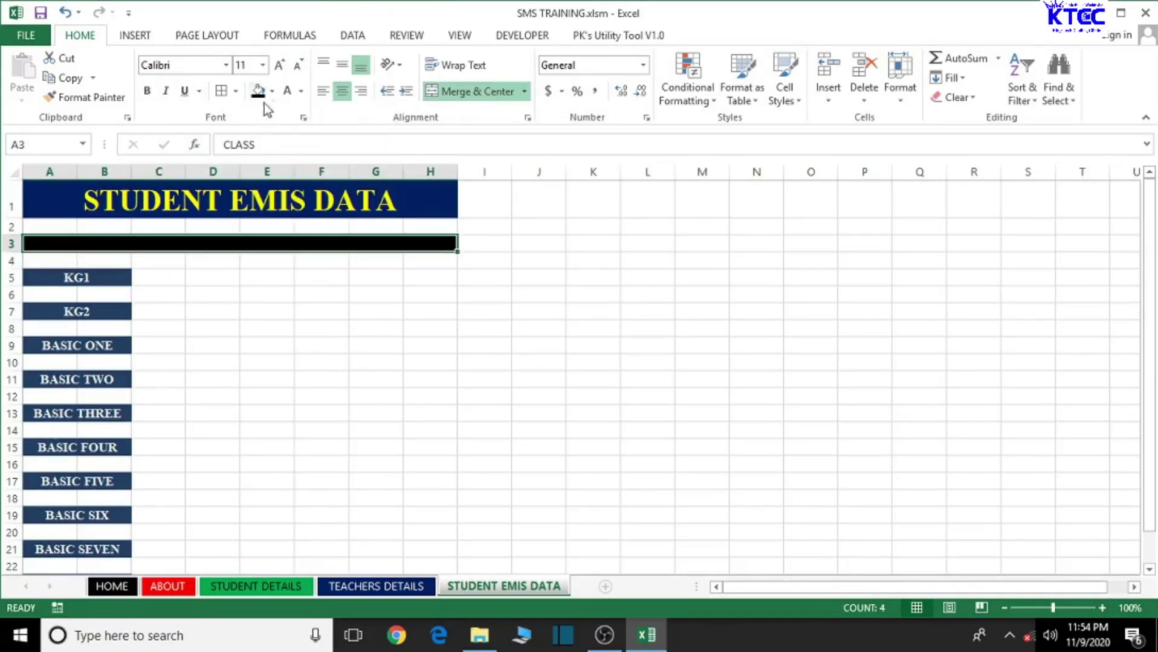
pyautogui.click(288, 91)
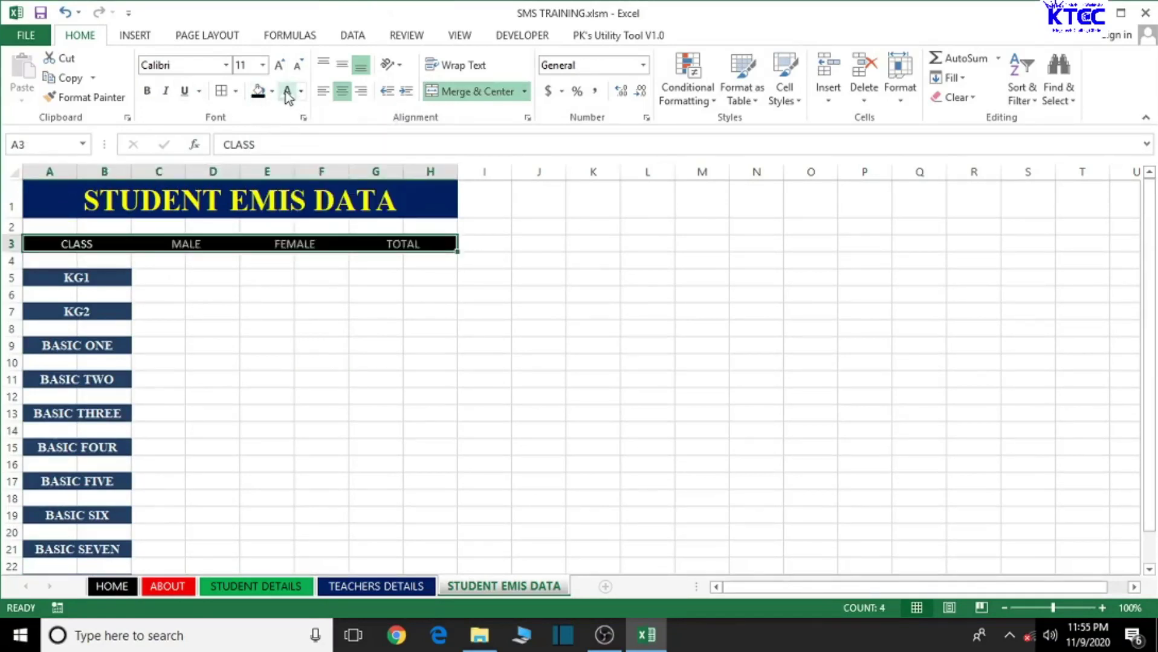
# Step: Format the row 3 headings in bold Times New Roman at font size 14
pyautogui.click(187, 67)
pyautogui.write('Times New Roman')
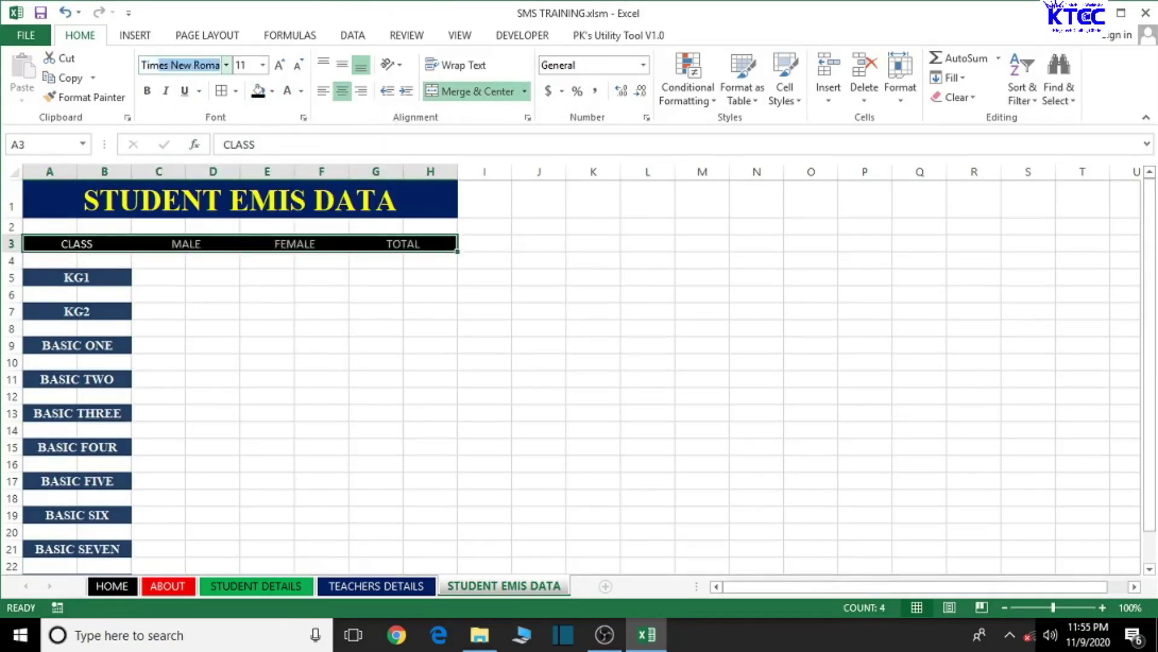
pyautogui.press('Return')
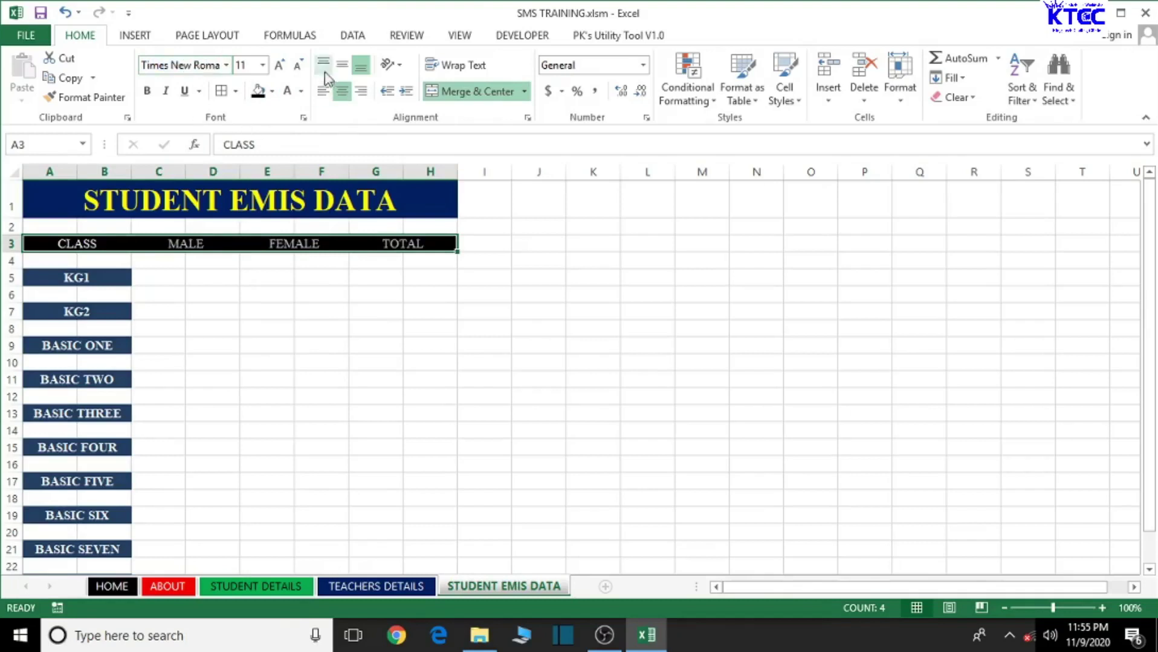
pyautogui.click(280, 66)
pyautogui.click(280, 66)
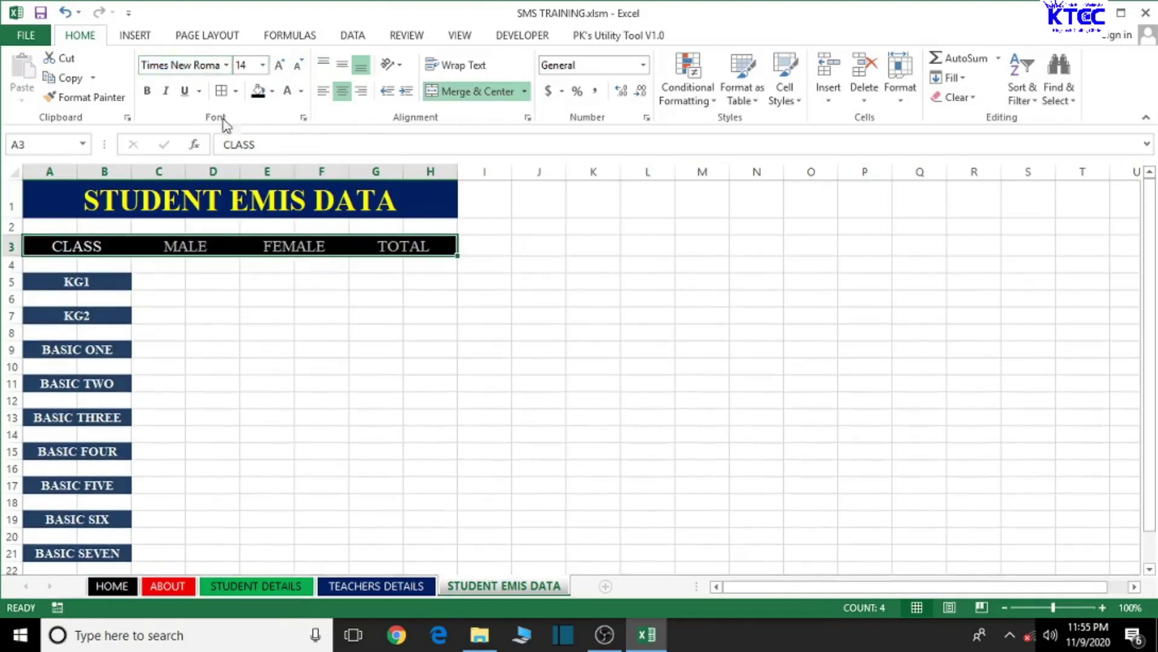
pyautogui.click(147, 91)
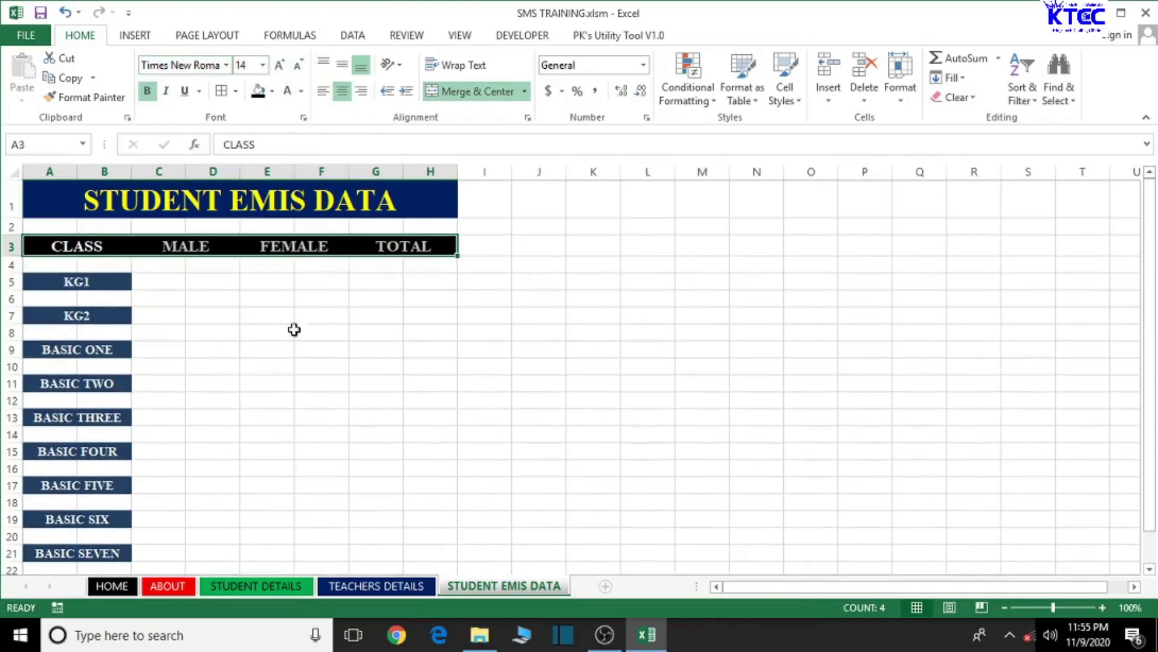
pyautogui.click(344, 380)
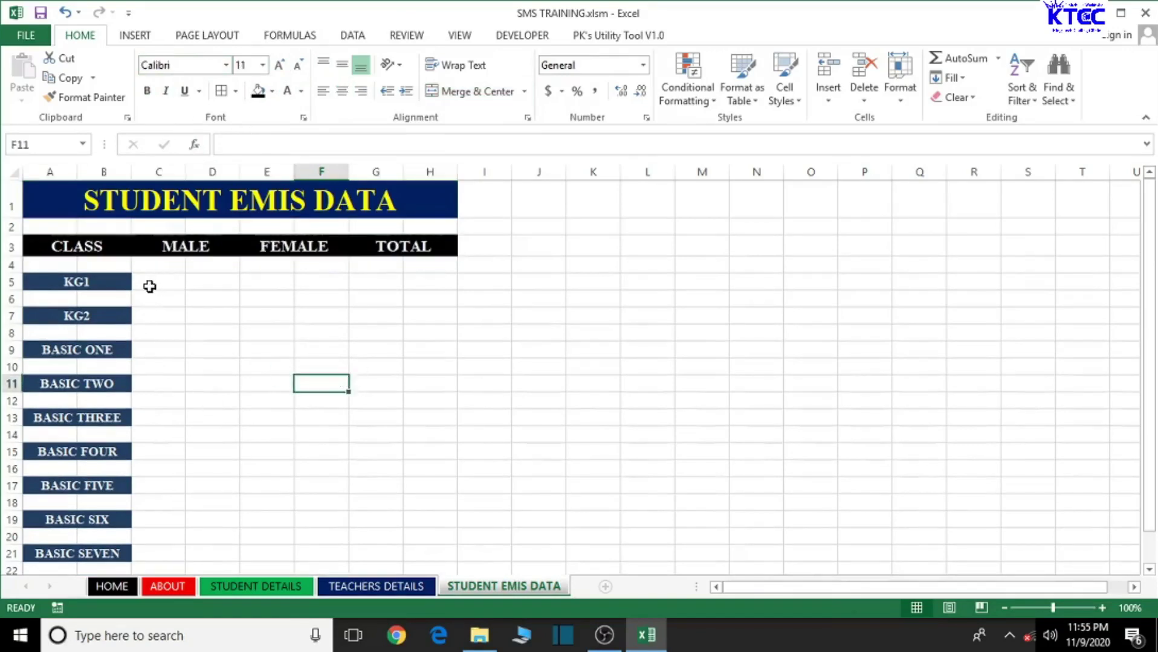
pyautogui.moveTo(149, 286); pyautogui.dragTo(224, 284)
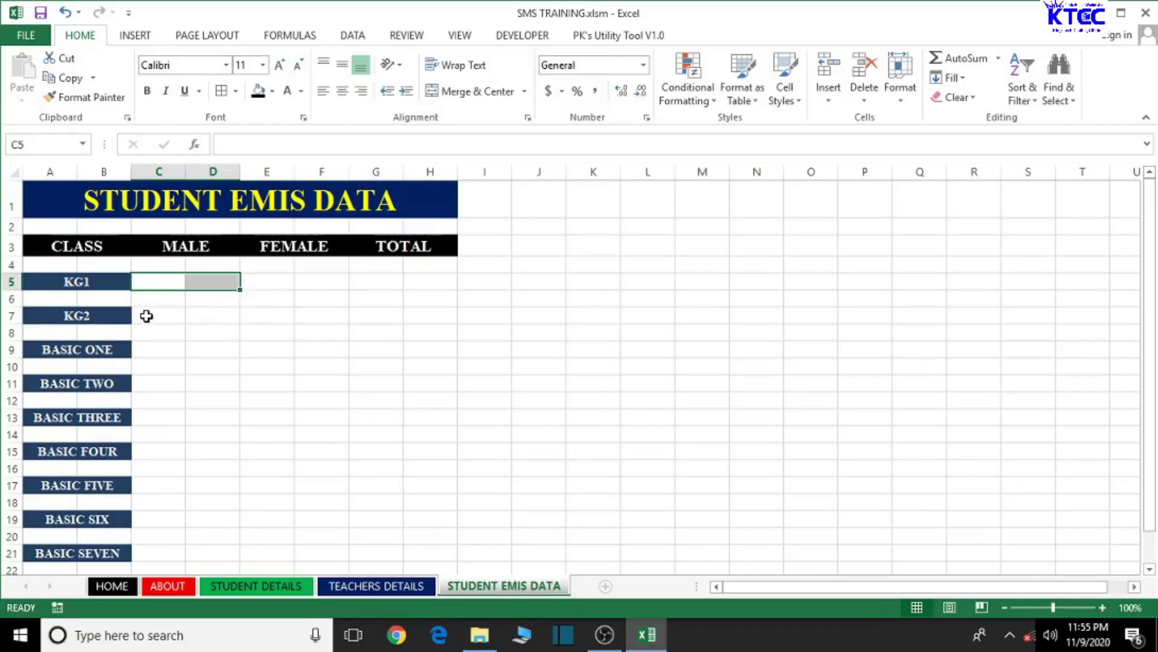
pyautogui.moveTo(146, 316); pyautogui.dragTo(223, 356)
pyautogui.moveTo(145, 390); pyautogui.dragTo(232, 391)
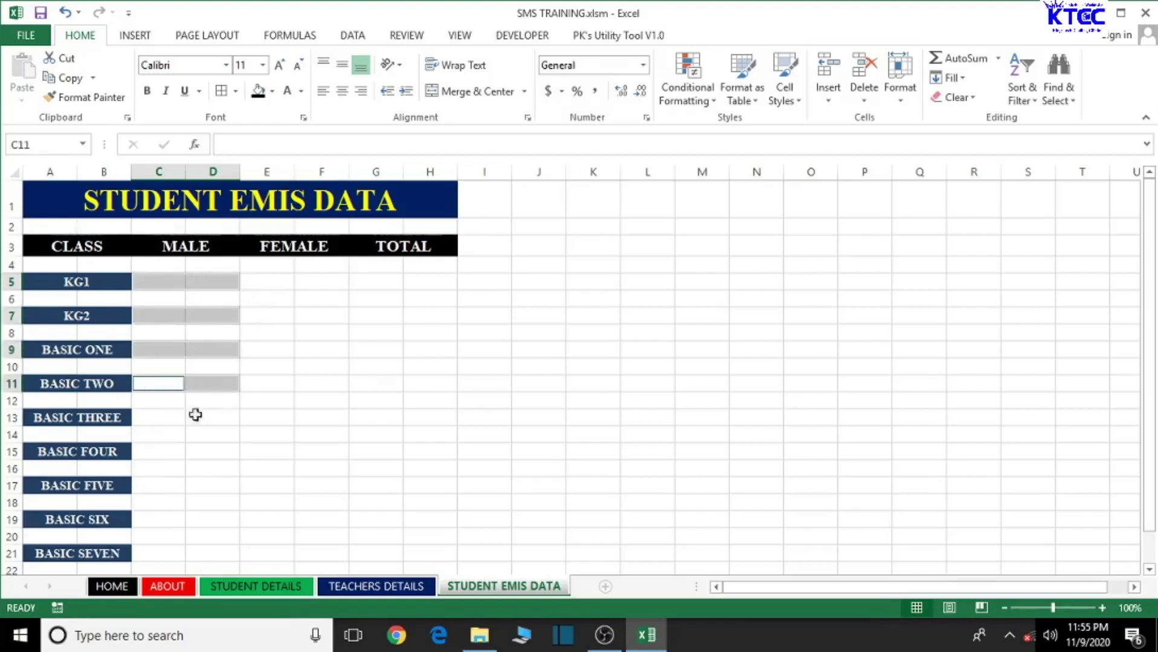
pyautogui.keyDown('ctrl'); pyautogui.click(166, 424); pyautogui.keyUp('ctrl')
pyautogui.moveTo(165, 424); pyautogui.dragTo(233, 418)
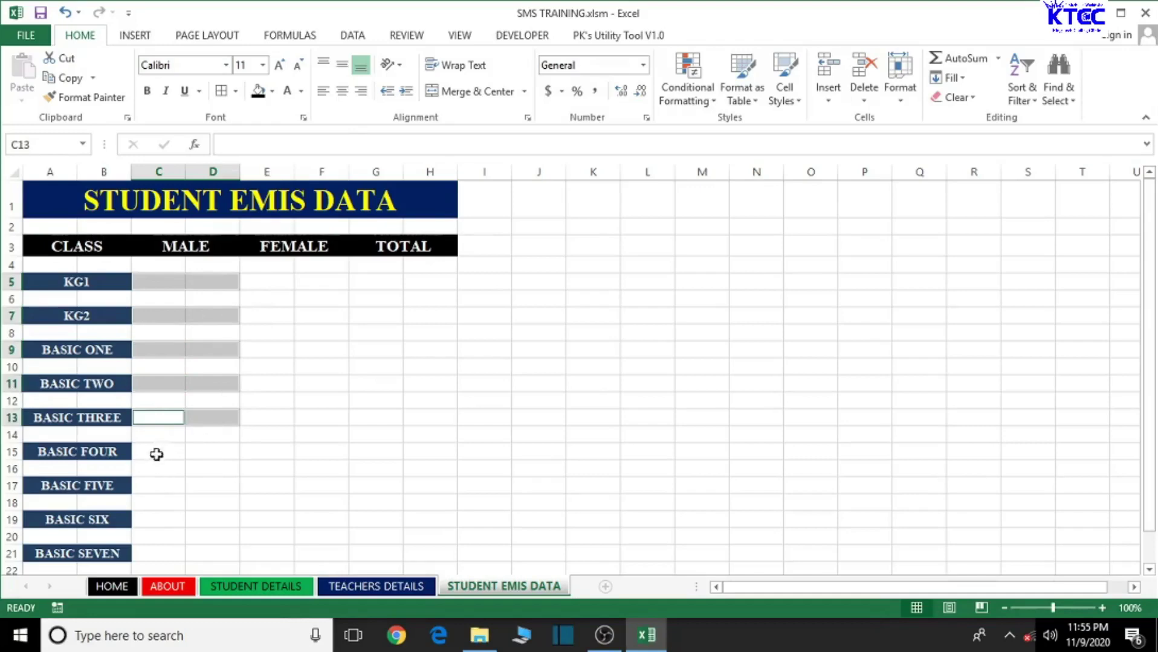
pyautogui.moveTo(156, 455); pyautogui.dragTo(224, 487)
pyautogui.moveTo(156, 518); pyautogui.dragTo(225, 514)
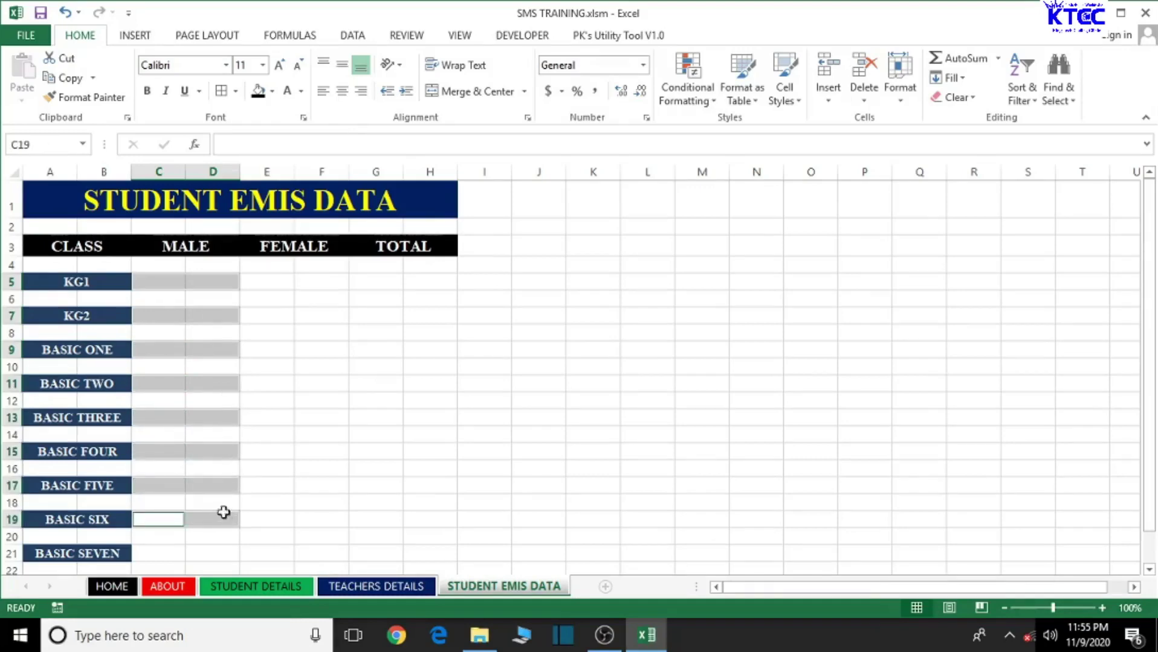
pyautogui.scroll(-1, 237, 489)
pyautogui.moveTo(146, 474); pyautogui.dragTo(223, 480)
pyautogui.moveTo(143, 516); pyautogui.dragTo(219, 516)
pyautogui.scroll(-1, 206, 480)
pyautogui.moveTo(159, 494); pyautogui.dragTo(209, 499)
pyautogui.keyDown('ctrl'); pyautogui.click(154, 499); pyautogui.keyUp('ctrl')
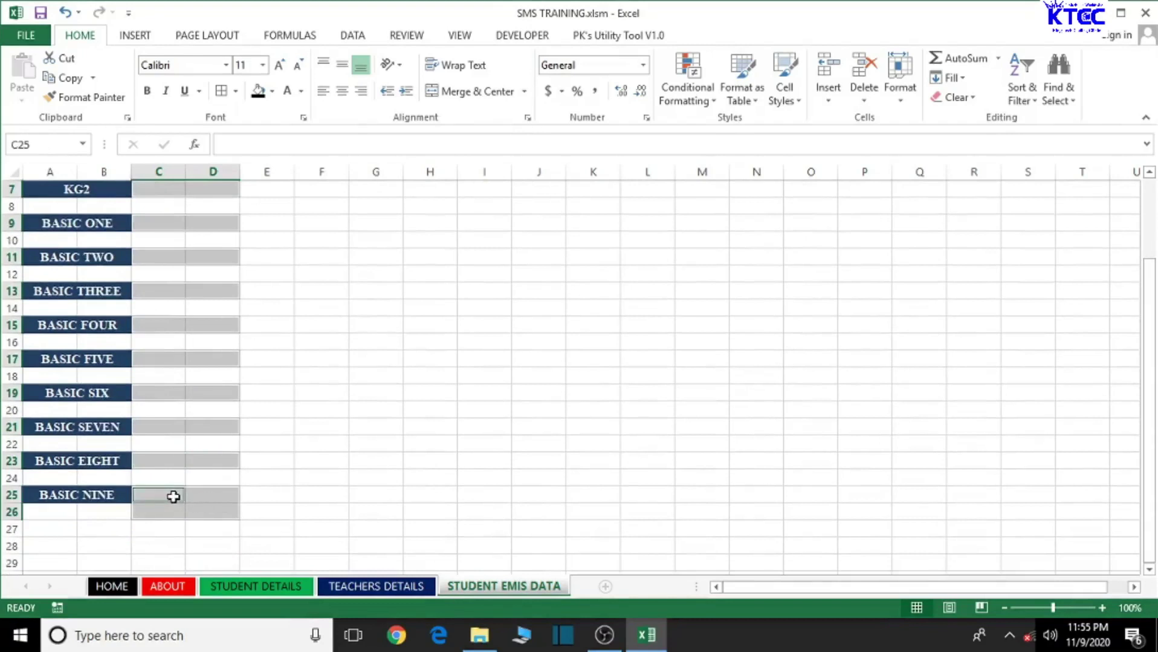
pyautogui.click(164, 498)
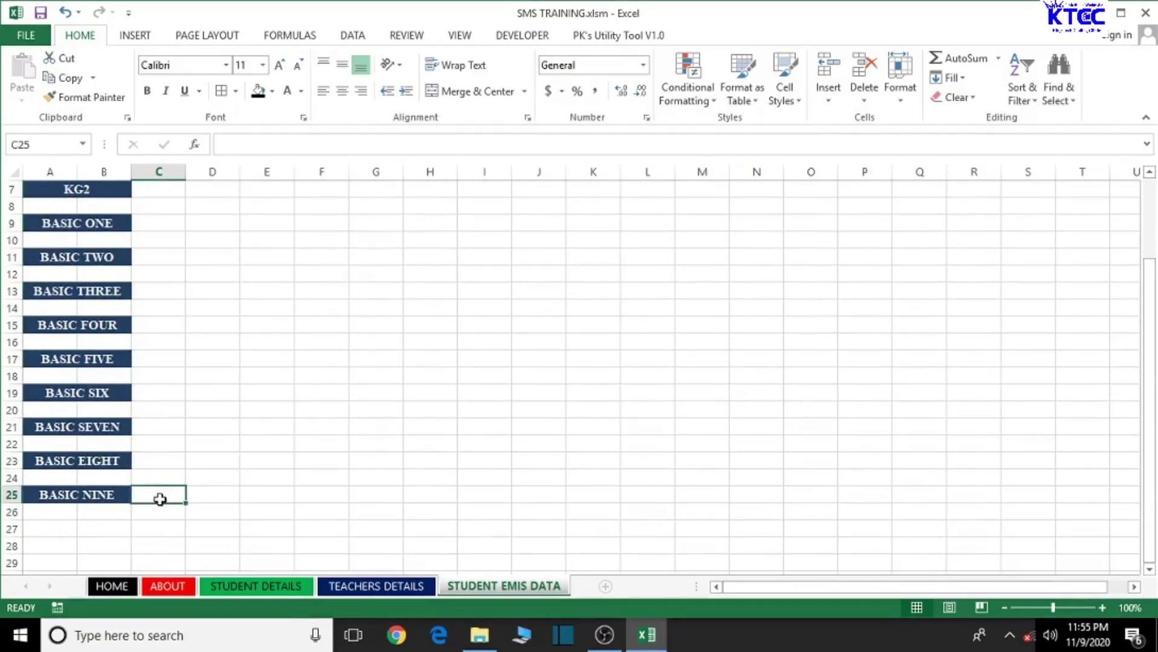
# Step: Merge and center the column C and D cells under MALE in each class row from KG1 to BASIC NINE
pyautogui.scroll(2, 160, 500)
pyautogui.moveTo(147, 279); pyautogui.dragTo(197, 283)
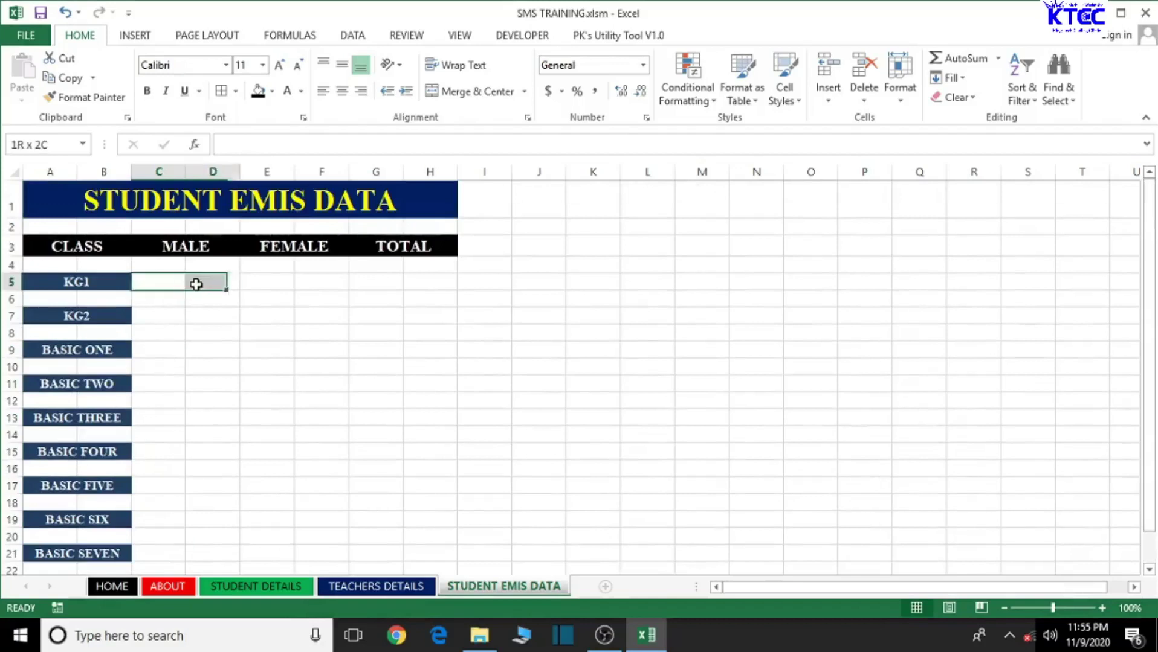
pyautogui.keyDown('ctrl'); pyautogui.moveTo(152, 319); pyautogui.dragTo(212, 313); pyautogui.keyUp('ctrl')
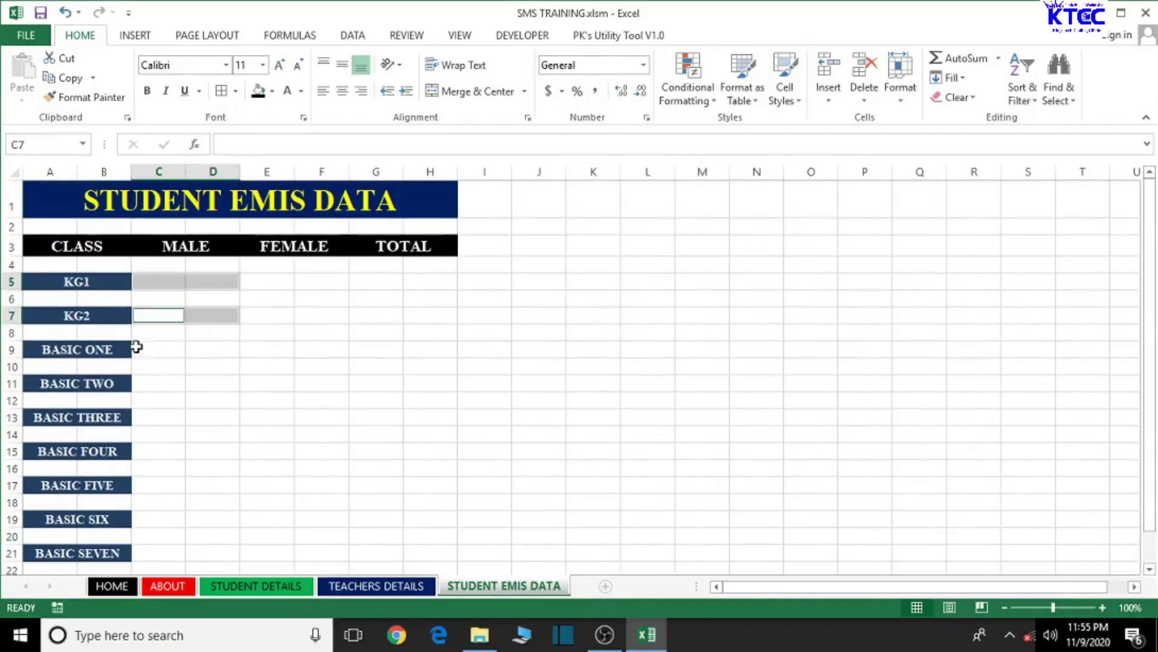
pyautogui.keyDown('ctrl'); pyautogui.moveTo(144, 349); pyautogui.dragTo(224, 347); pyautogui.keyUp('ctrl')
pyautogui.keyDown('ctrl'); pyautogui.moveTo(150, 382); pyautogui.dragTo(230, 389); pyautogui.keyUp('ctrl')
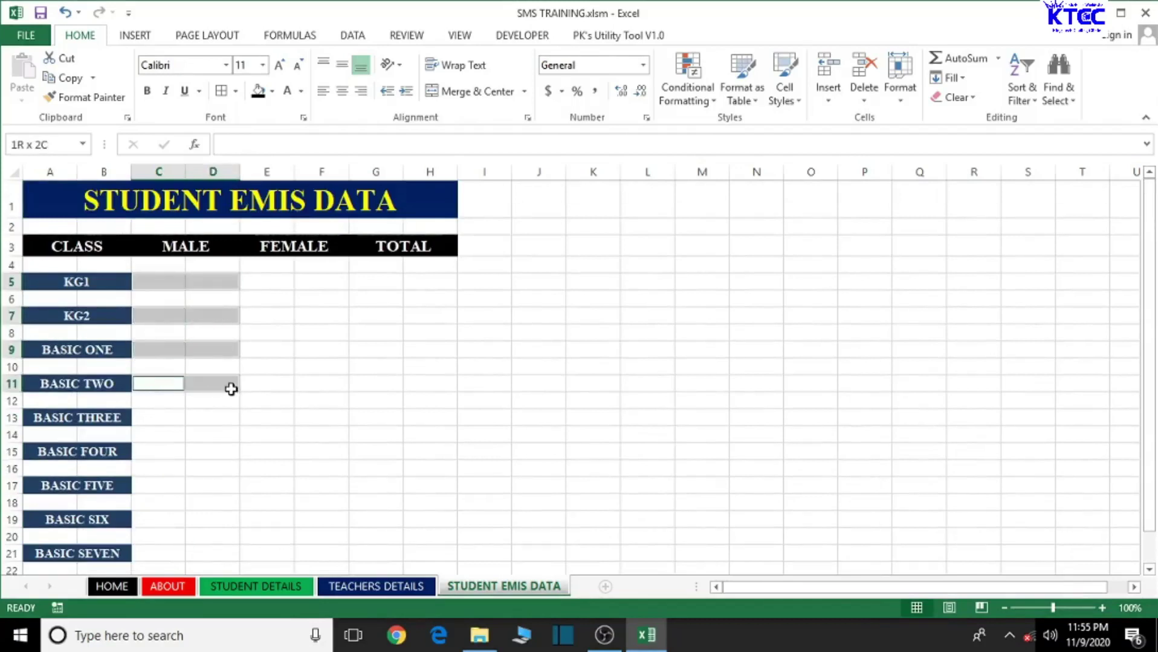
pyautogui.keyDown('ctrl'); pyautogui.moveTo(160, 420); pyautogui.dragTo(218, 422); pyautogui.keyUp('ctrl')
pyautogui.scroll(-1, 194, 389)
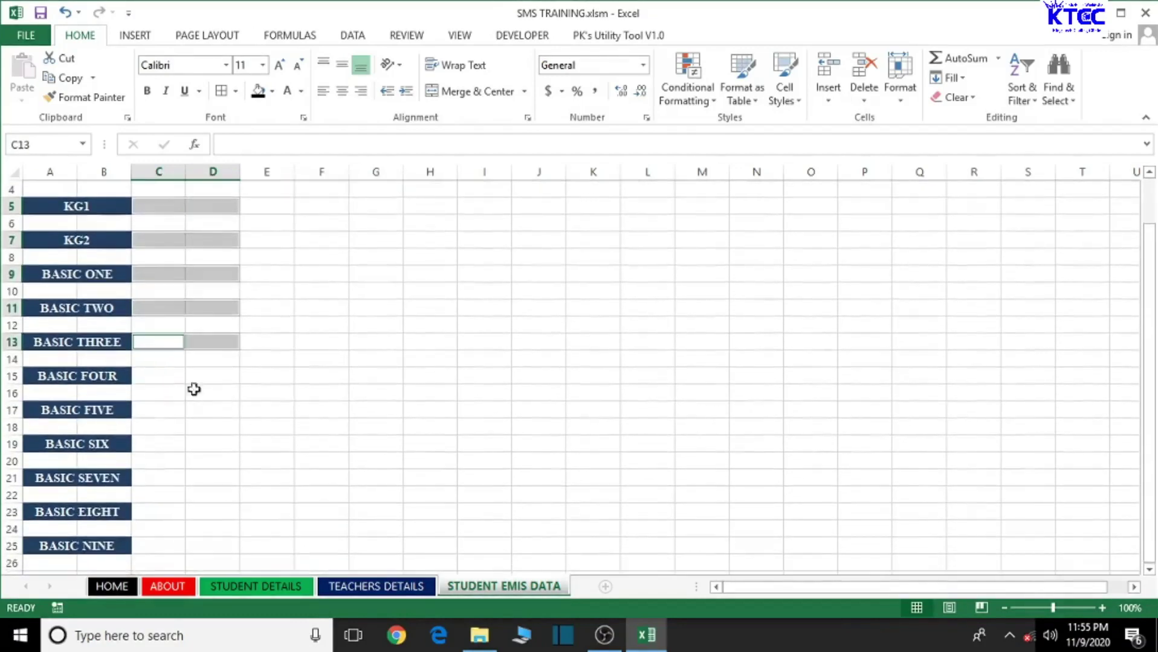
pyautogui.keyDown('ctrl'); pyautogui.moveTo(145, 376); pyautogui.dragTo(208, 381); pyautogui.keyUp('ctrl')
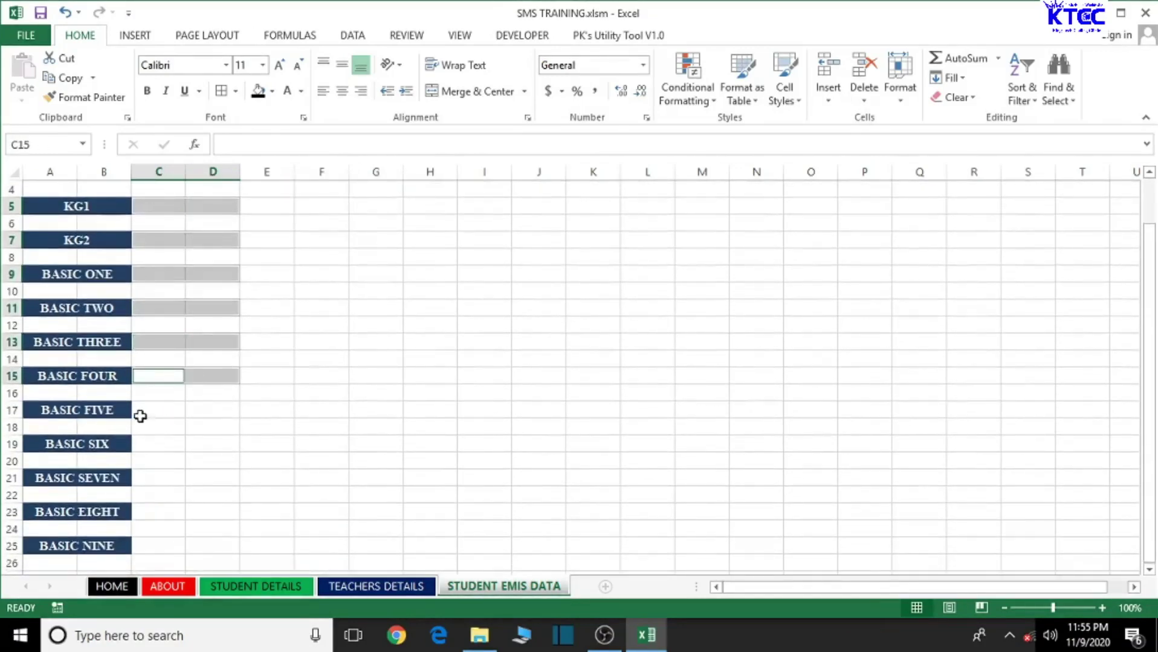
pyautogui.keyDown('ctrl'); pyautogui.moveTo(140, 416); pyautogui.dragTo(213, 412); pyautogui.keyUp('ctrl')
pyautogui.keyDown('ctrl'); pyautogui.moveTo(148, 444); pyautogui.dragTo(218, 447); pyautogui.keyUp('ctrl')
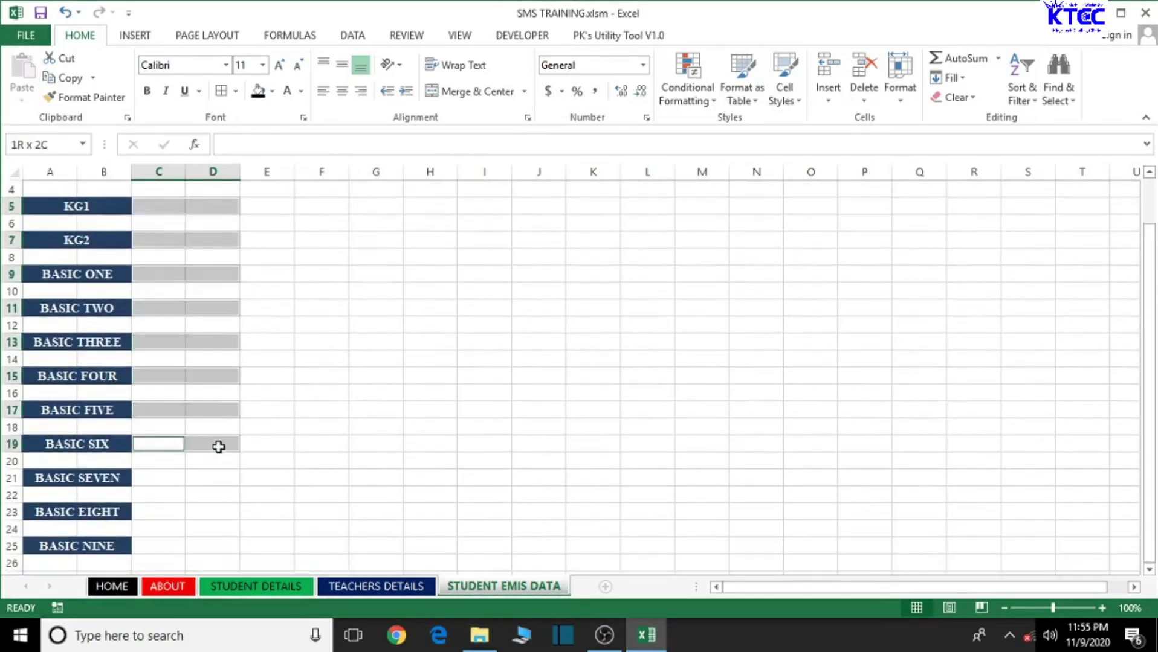
pyautogui.keyDown('ctrl'); pyautogui.moveTo(150, 482); pyautogui.dragTo(215, 483); pyautogui.keyUp('ctrl')
pyautogui.keyDown('ctrl'); pyautogui.moveTo(152, 511); pyautogui.dragTo(201, 518); pyautogui.keyUp('ctrl')
pyautogui.keyDown('ctrl'); pyautogui.moveTo(152, 548); pyautogui.dragTo(205, 551); pyautogui.keyUp('ctrl')
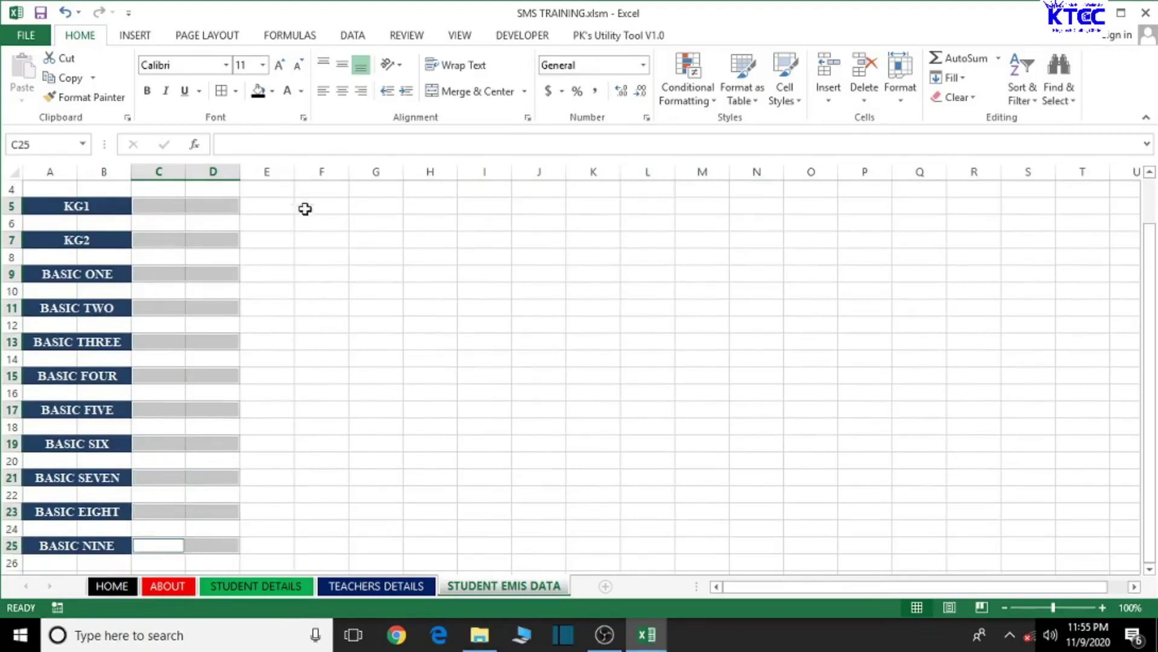
pyautogui.click(459, 93)
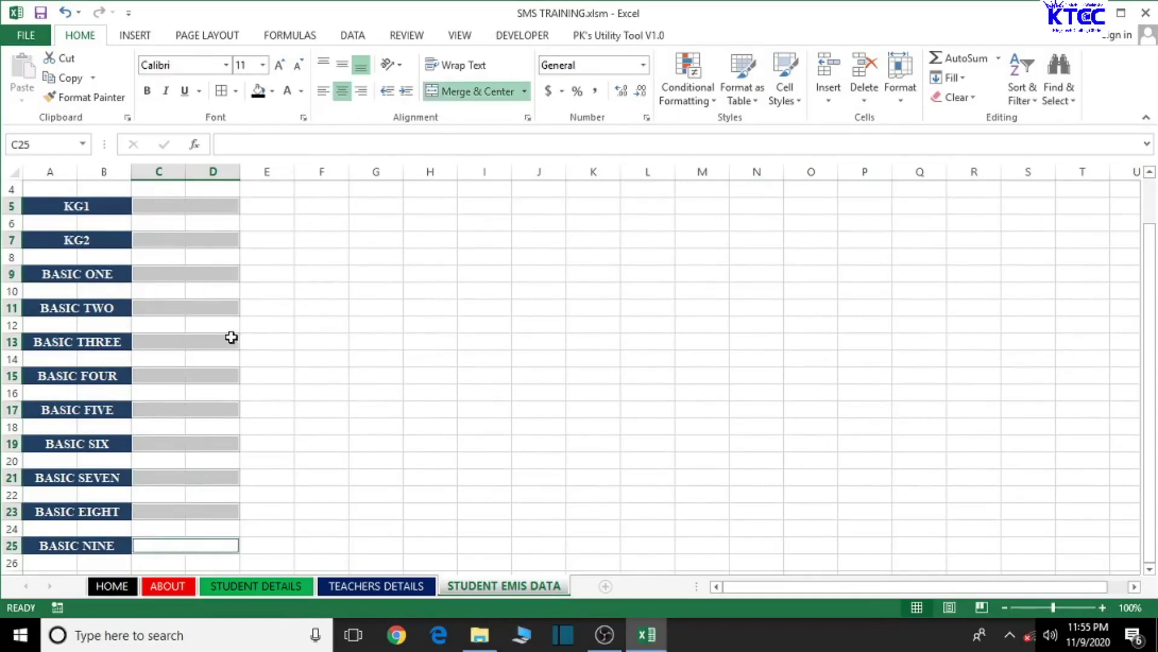
pyautogui.scroll(1, 293, 340)
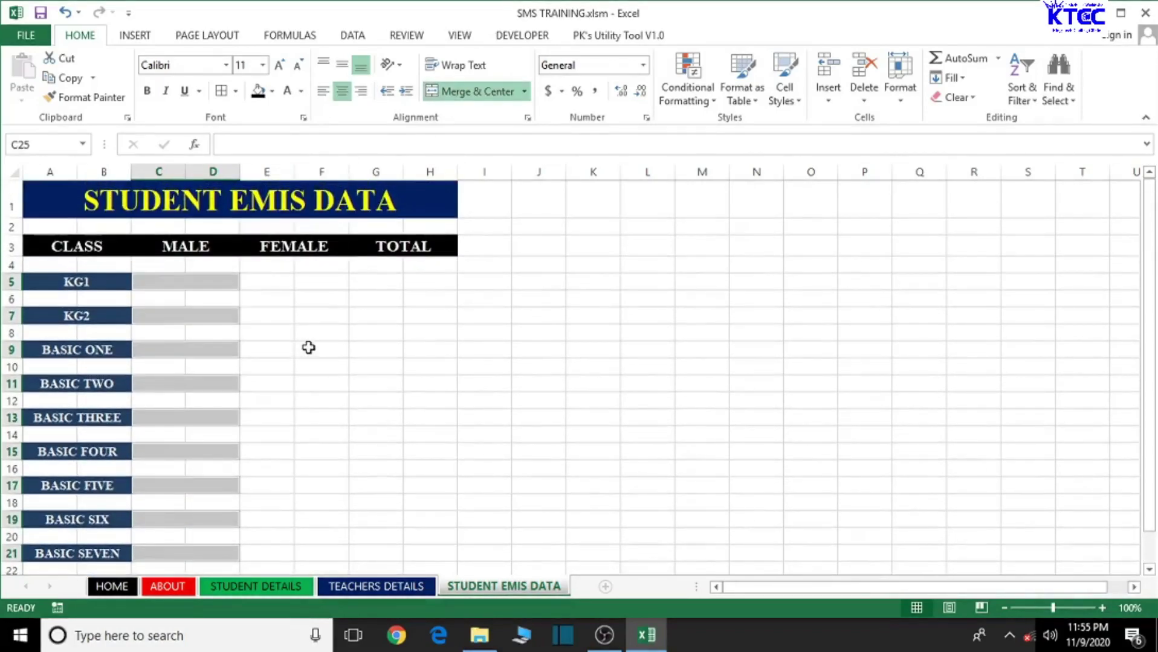
pyautogui.click(308, 348)
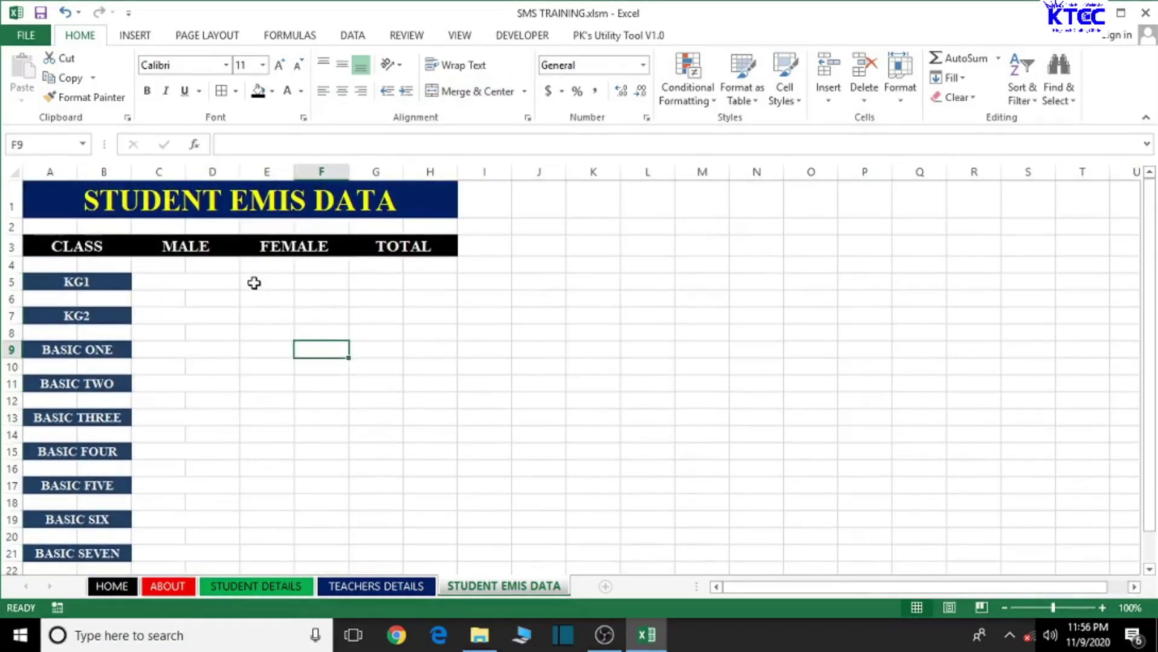
# Step: Merge and center the column E and F cells under FEMALE in each class row from KG1 to BASIC NINE
pyautogui.moveTo(254, 282); pyautogui.dragTo(320, 281)
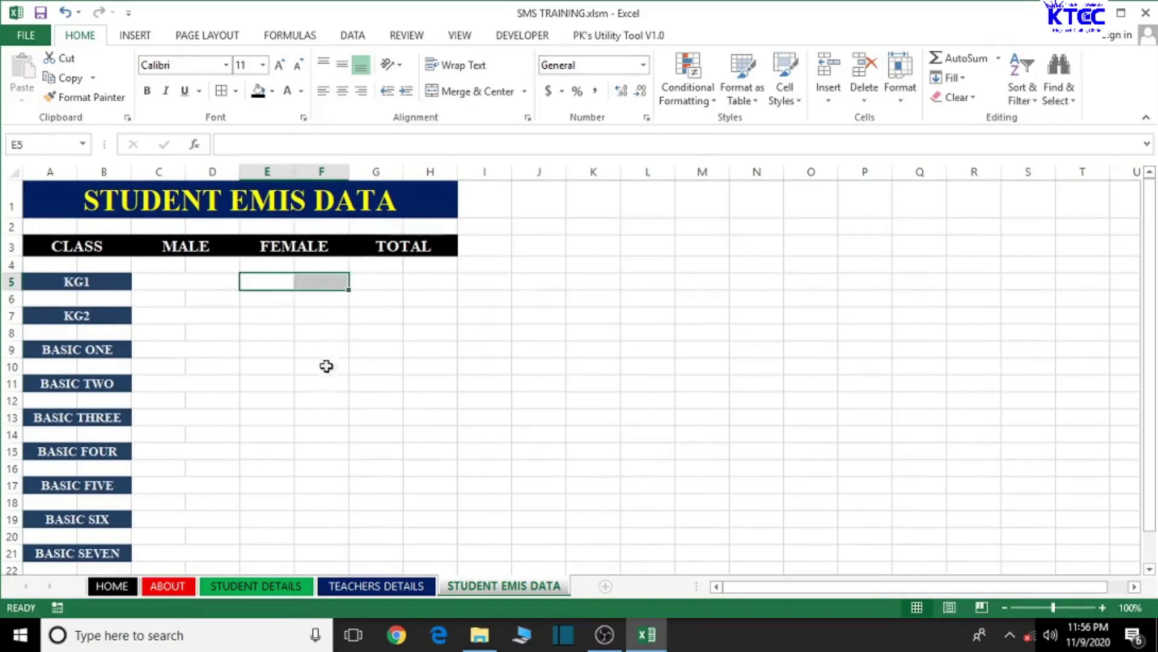
pyautogui.moveTo(266, 315); pyautogui.dragTo(327, 314)
pyautogui.moveTo(253, 347); pyautogui.dragTo(326, 348)
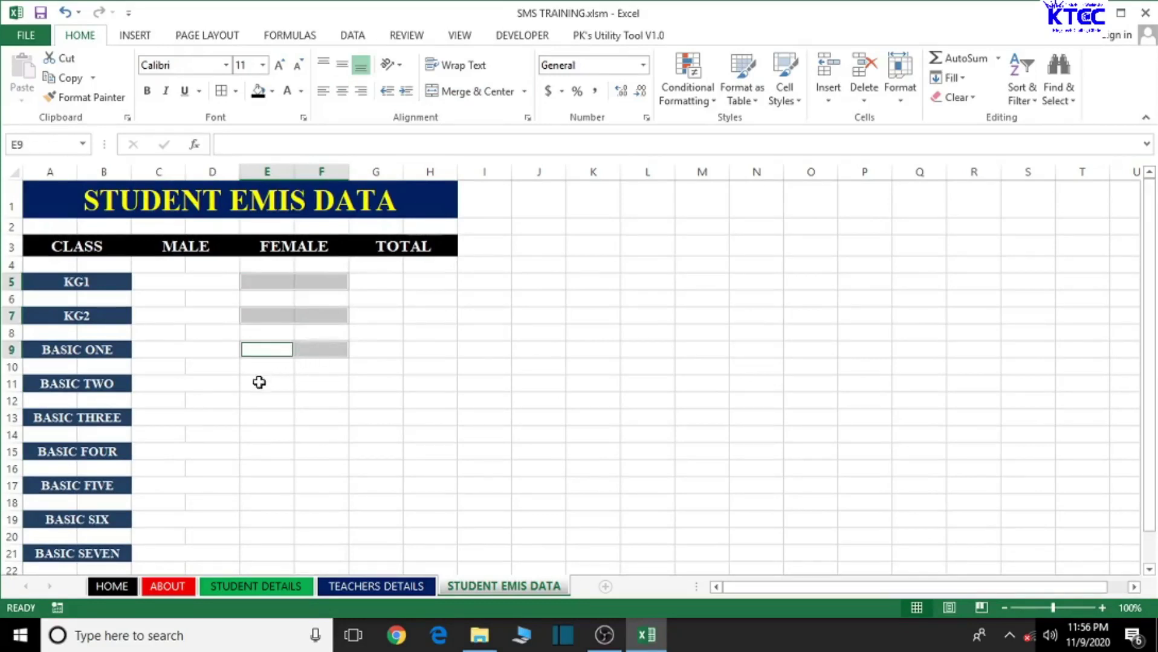
pyautogui.moveTo(259, 383); pyautogui.dragTo(320, 384)
pyautogui.moveTo(278, 417); pyautogui.dragTo(314, 427)
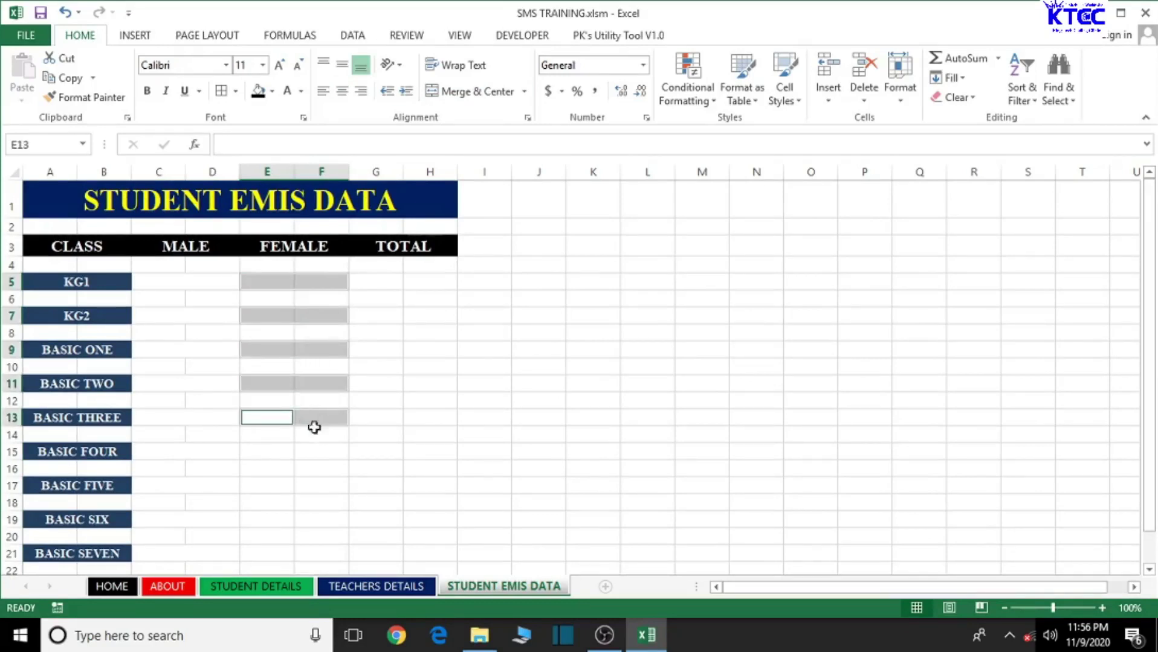
pyautogui.moveTo(256, 452); pyautogui.dragTo(325, 457)
pyautogui.moveTo(259, 487); pyautogui.dragTo(324, 494)
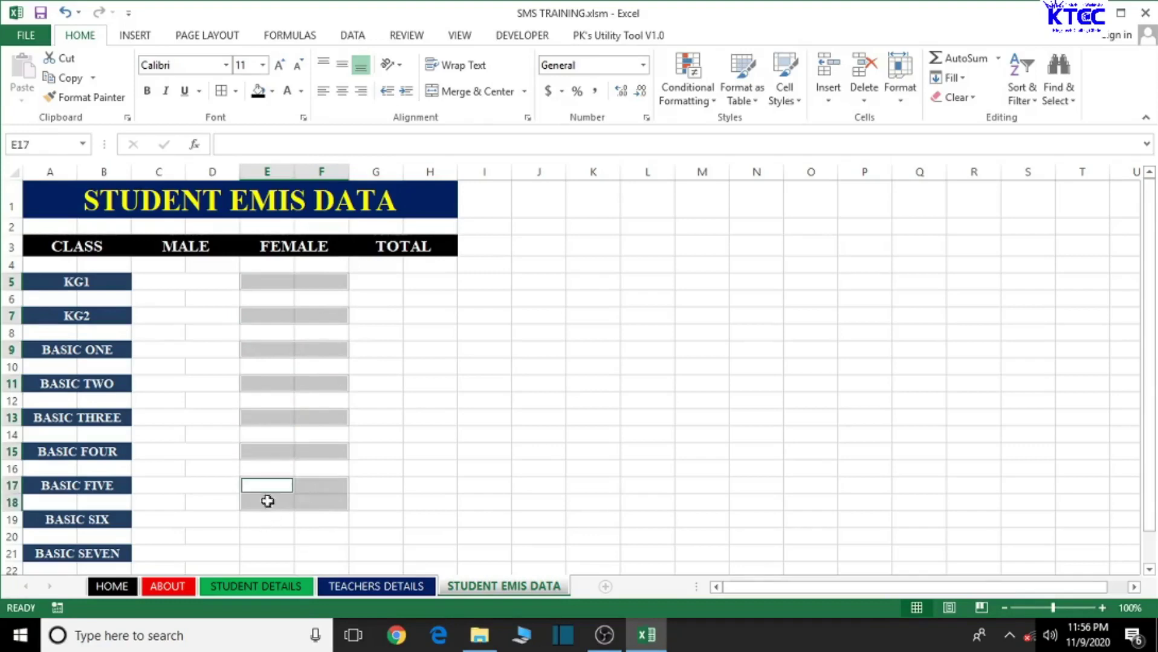
pyautogui.moveTo(256, 520); pyautogui.dragTo(304, 513)
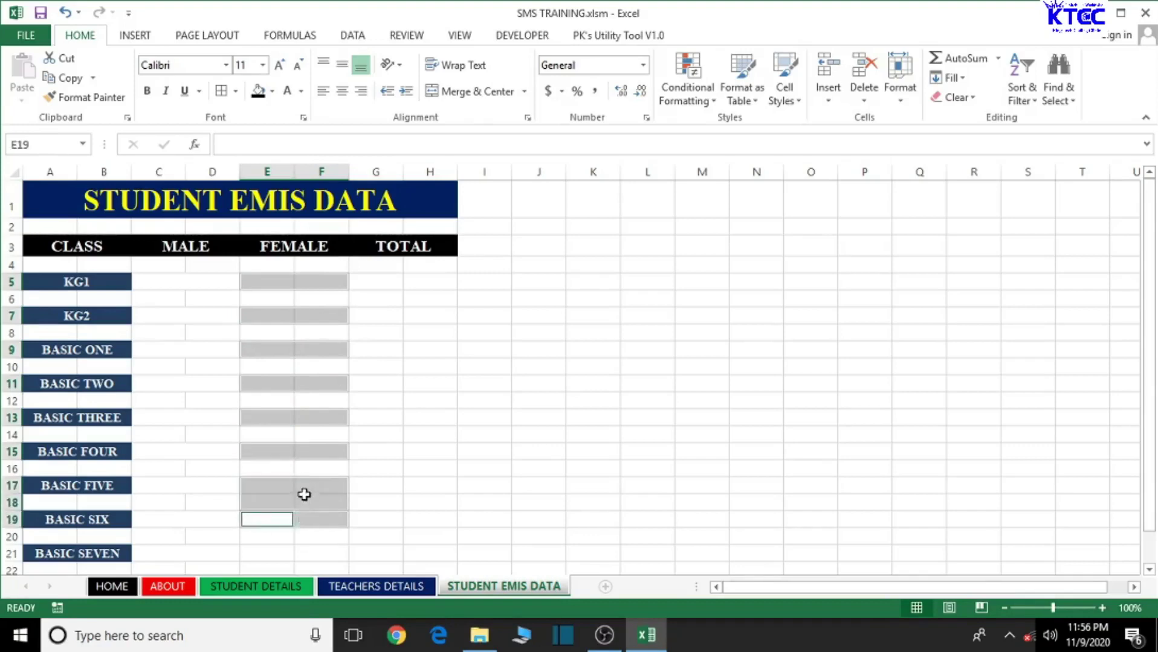
pyautogui.scroll(-2, 305, 495)
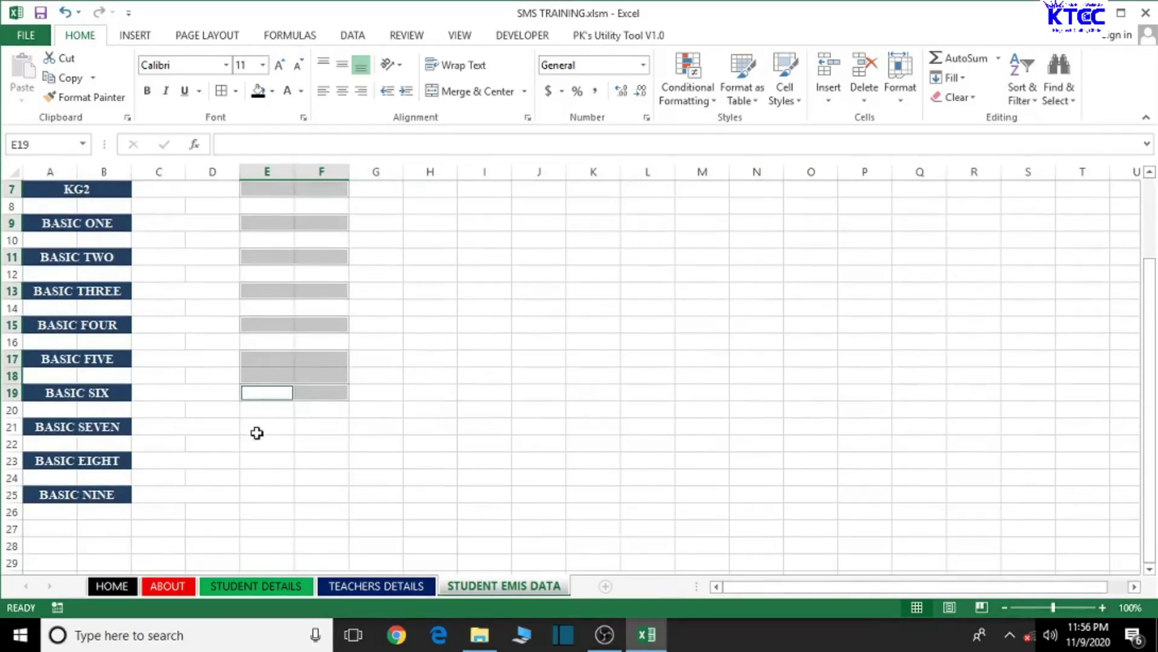
pyautogui.moveTo(254, 433); pyautogui.dragTo(319, 430)
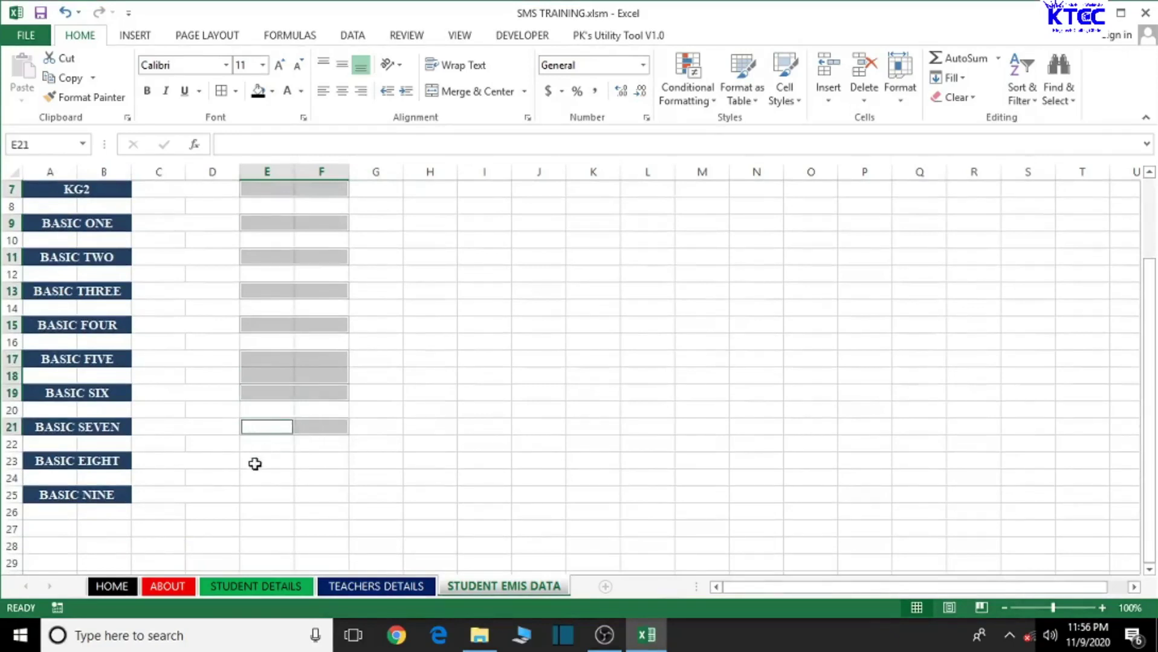
pyautogui.moveTo(256, 463); pyautogui.dragTo(316, 463)
pyautogui.moveTo(258, 493); pyautogui.dragTo(314, 493)
pyautogui.click(476, 91)
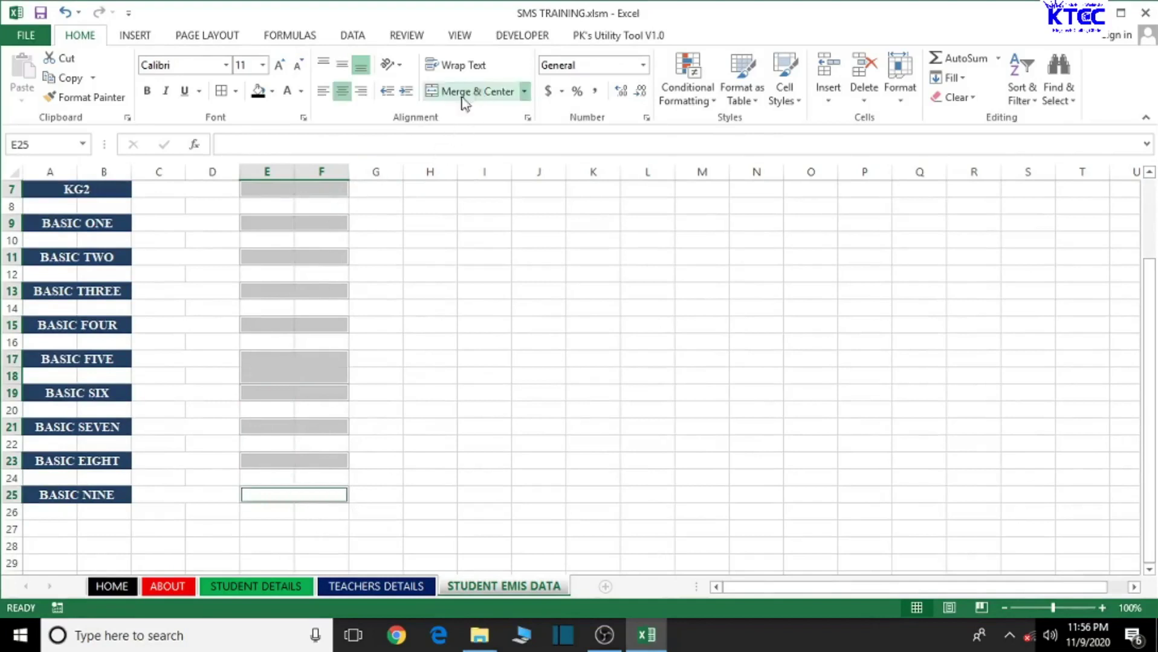
# Step: Unmerge the two-row block E17:F18 beside BASIC FIVE and merge and center only E17:F17
pyautogui.click(287, 376)
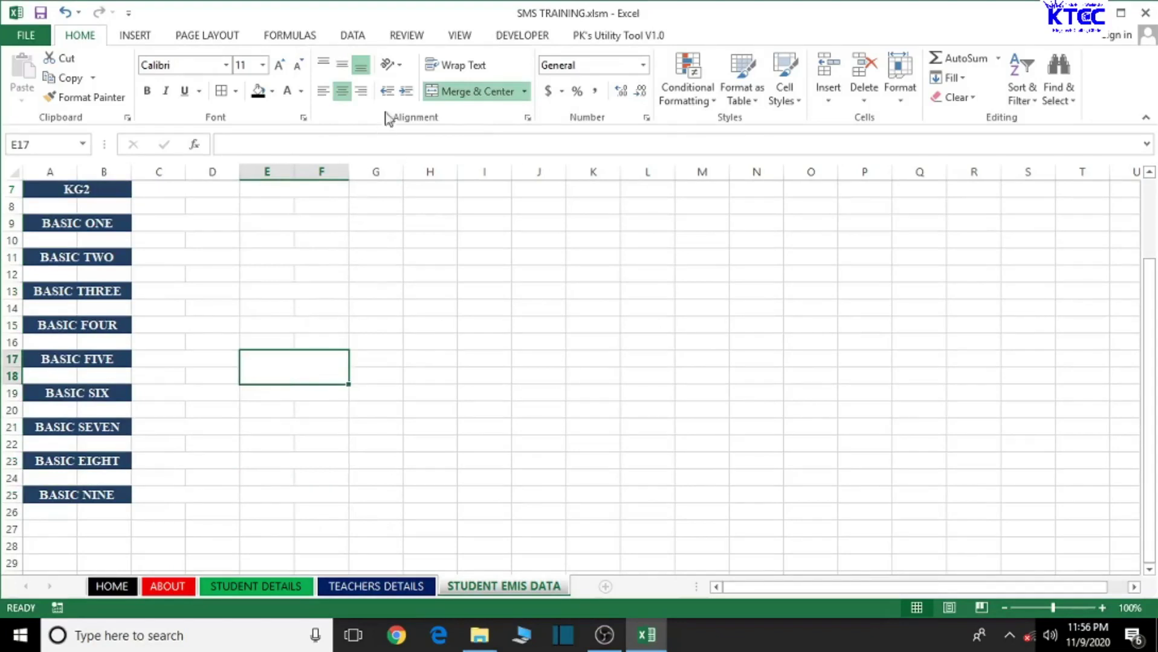
pyautogui.click(469, 91)
pyautogui.click(273, 358)
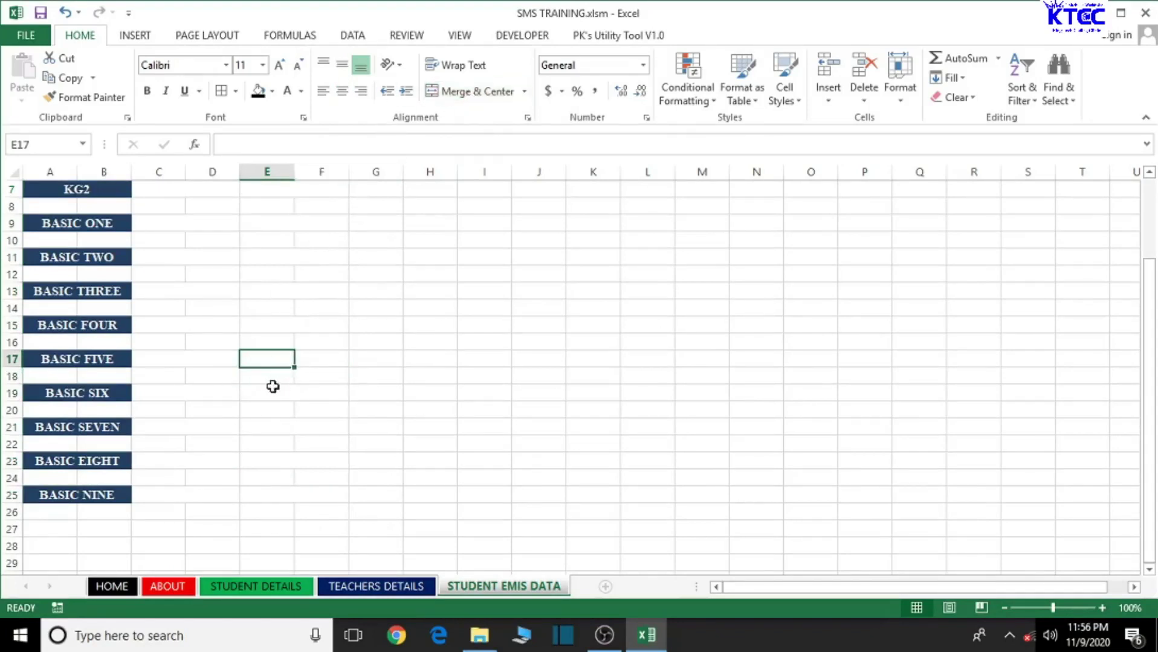
pyautogui.moveTo(273, 378); pyautogui.dragTo(310, 377)
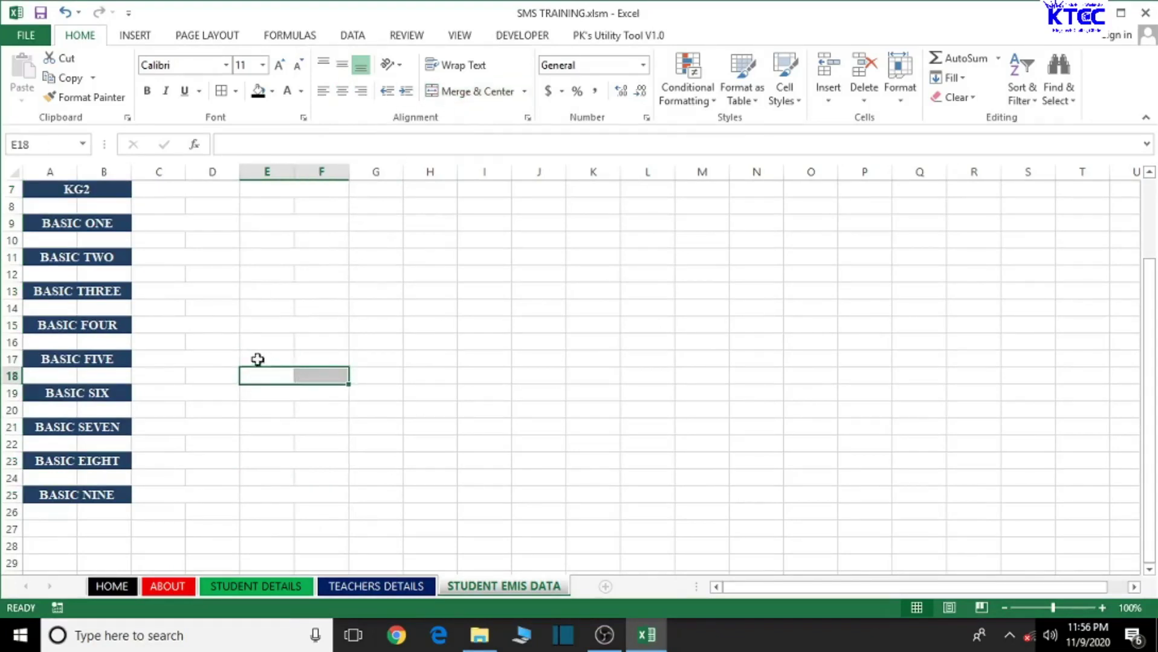
pyautogui.moveTo(249, 358); pyautogui.dragTo(310, 361)
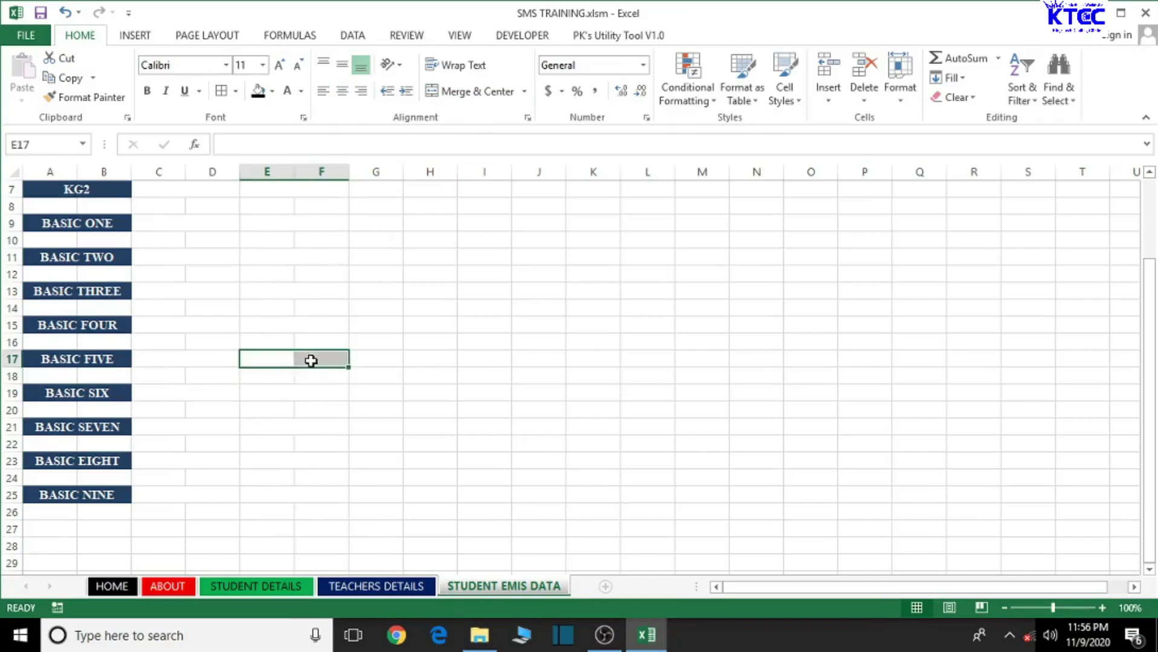
pyautogui.click(468, 91)
pyautogui.click(404, 311)
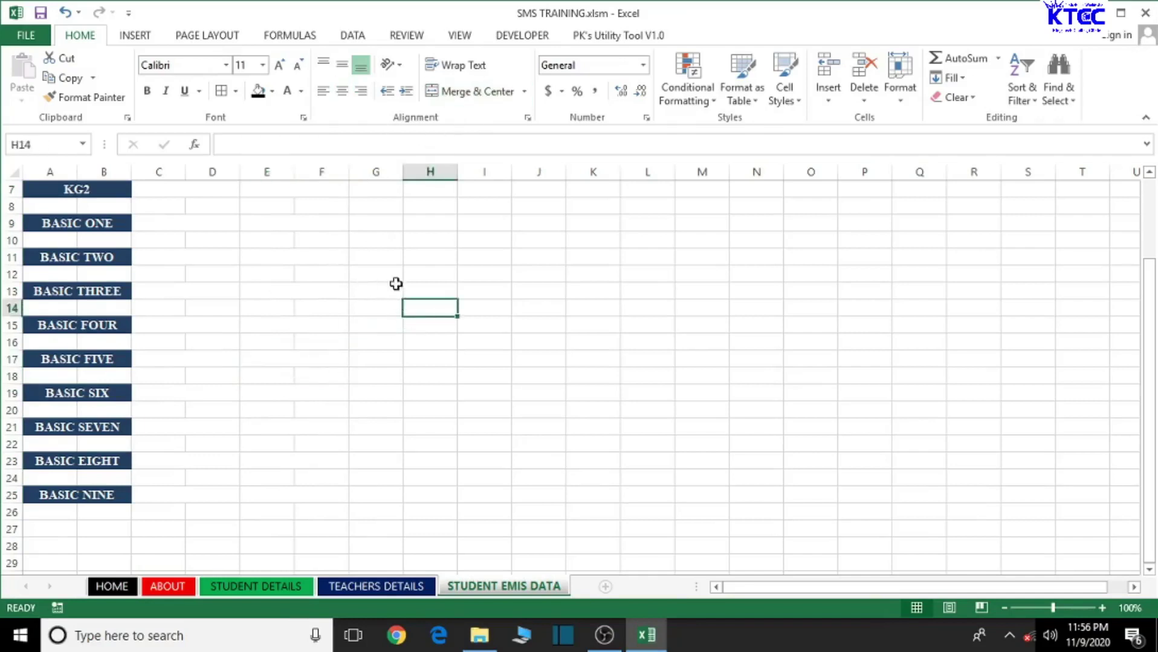
# Step: Merge and center the column G and H cells under TOTAL in each class row from KG1 to BASIC NINE
pyautogui.scroll(2, 395, 284)
pyautogui.moveTo(370, 269); pyautogui.dragTo(434, 261)
pyautogui.click(433, 305)
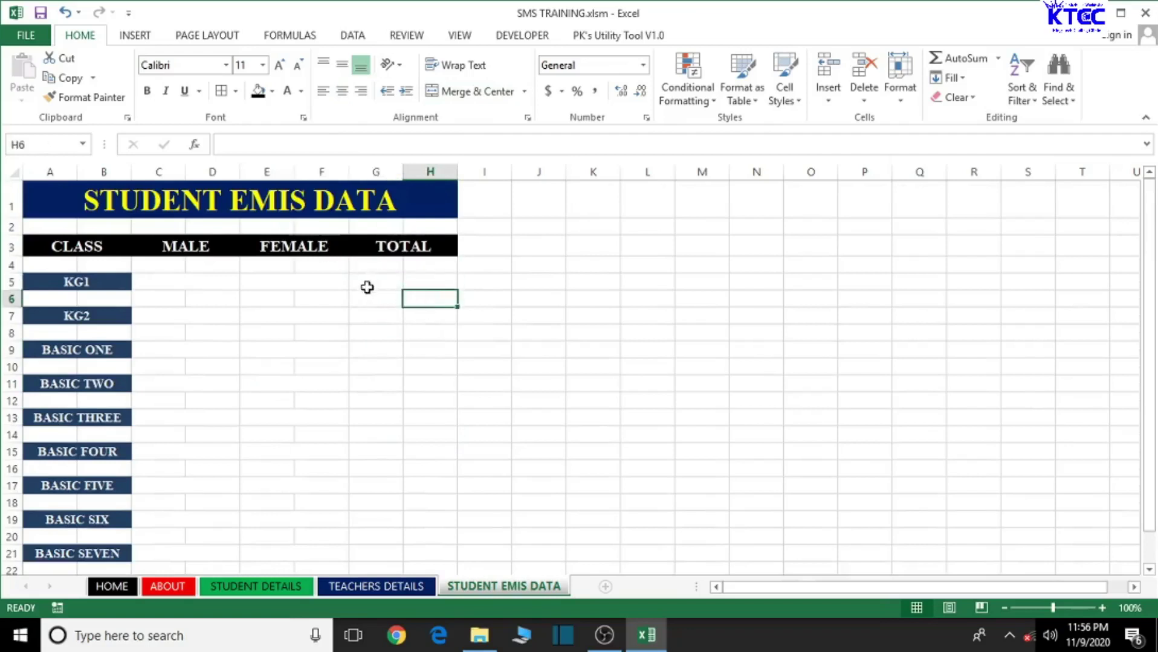
pyautogui.moveTo(369, 283); pyautogui.dragTo(433, 280)
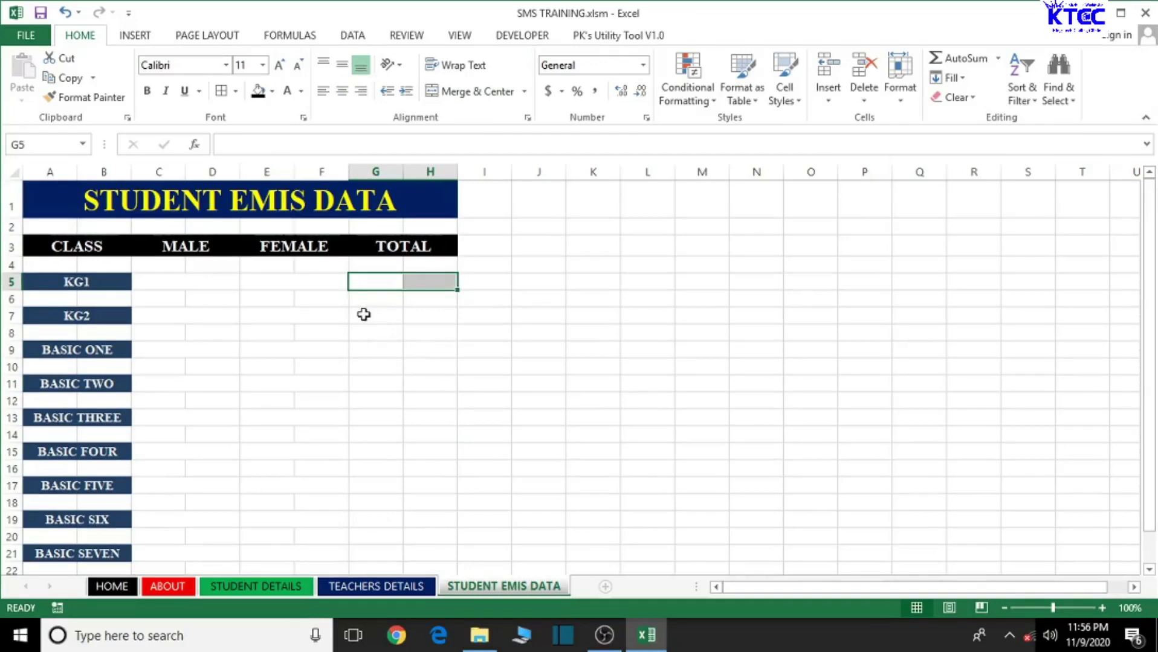
pyautogui.moveTo(363, 315); pyautogui.dragTo(408, 317)
pyautogui.moveTo(365, 354); pyautogui.dragTo(421, 352)
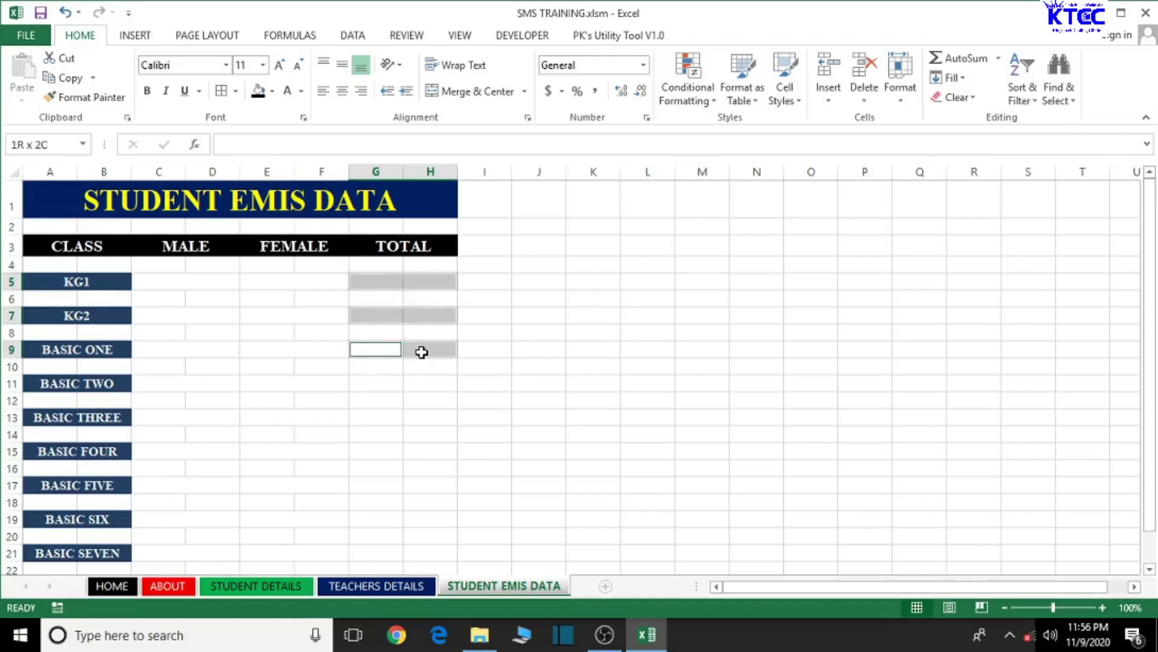
pyautogui.moveTo(362, 383); pyautogui.dragTo(444, 384)
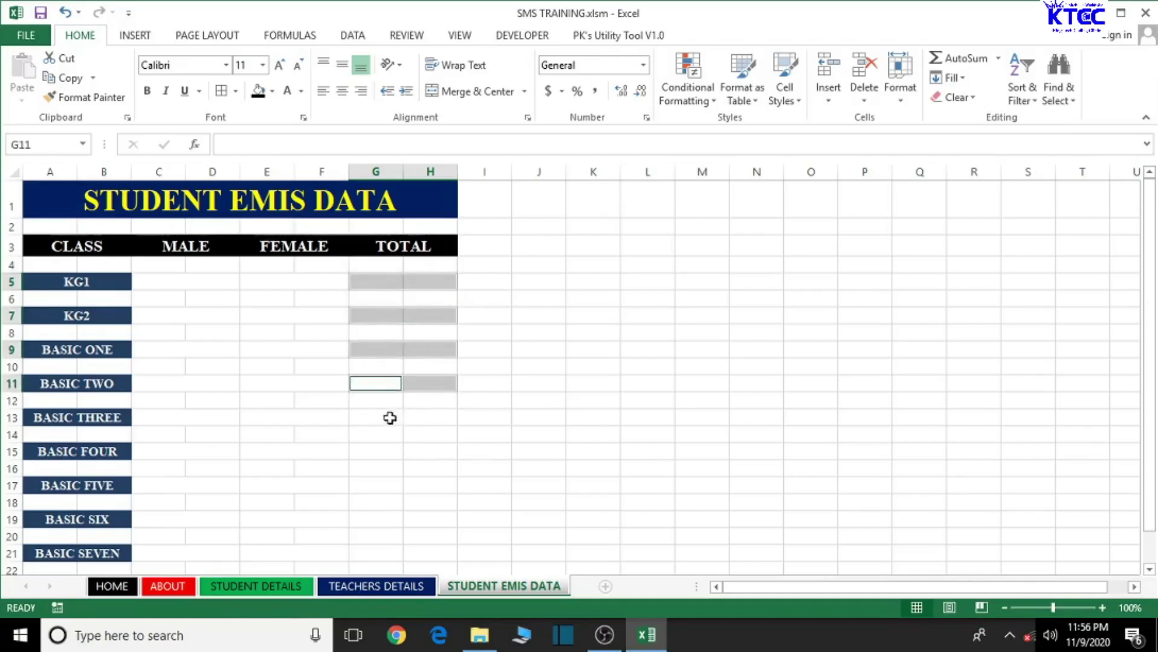
pyautogui.moveTo(390, 418); pyautogui.dragTo(423, 420)
pyautogui.moveTo(370, 451); pyautogui.dragTo(442, 458)
pyautogui.moveTo(369, 488); pyautogui.dragTo(416, 493)
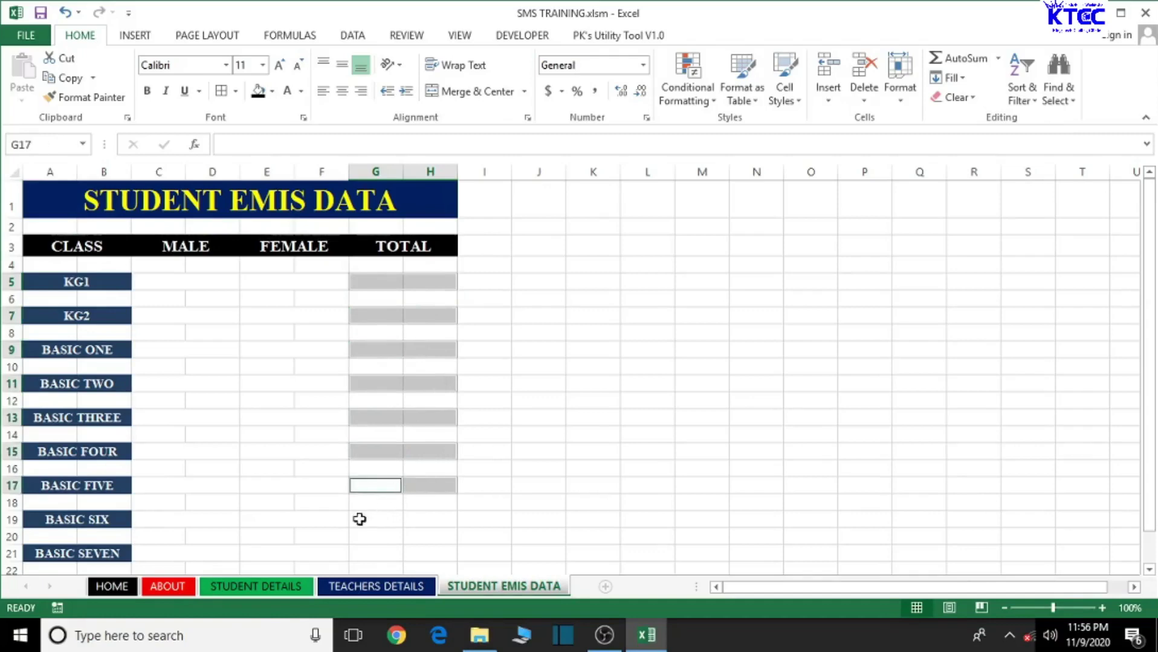
pyautogui.moveTo(359, 520); pyautogui.dragTo(425, 511)
pyautogui.scroll(-1, 426, 511)
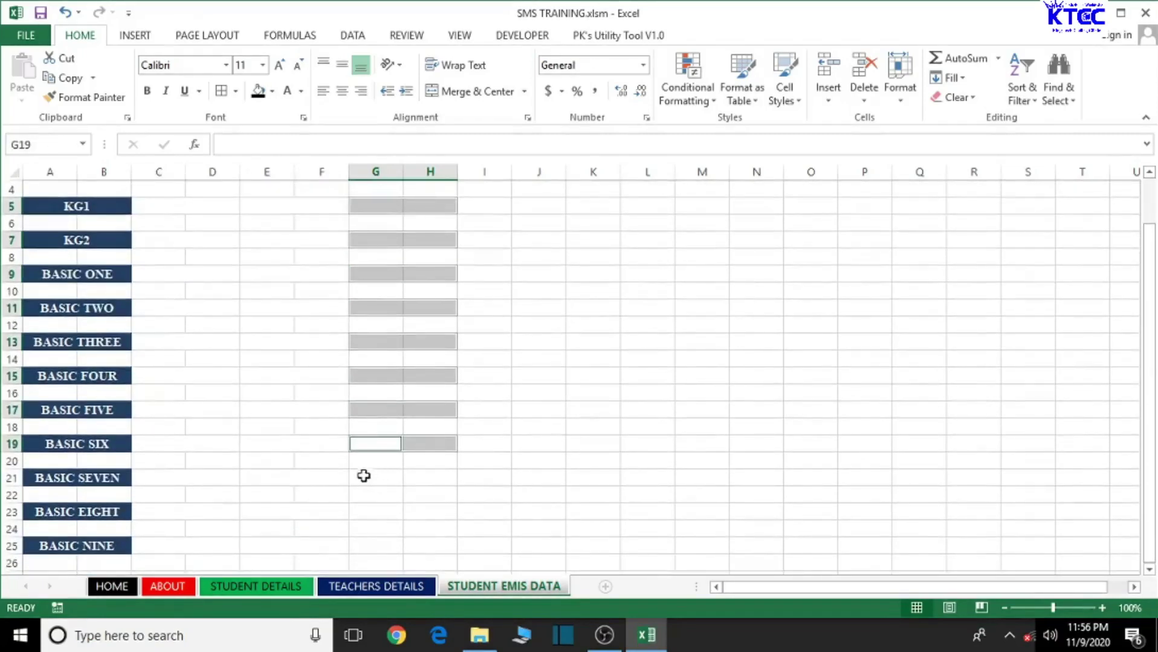
pyautogui.moveTo(363, 476); pyautogui.dragTo(417, 482)
pyautogui.moveTo(367, 515); pyautogui.dragTo(423, 514)
pyautogui.moveTo(362, 547); pyautogui.dragTo(423, 548)
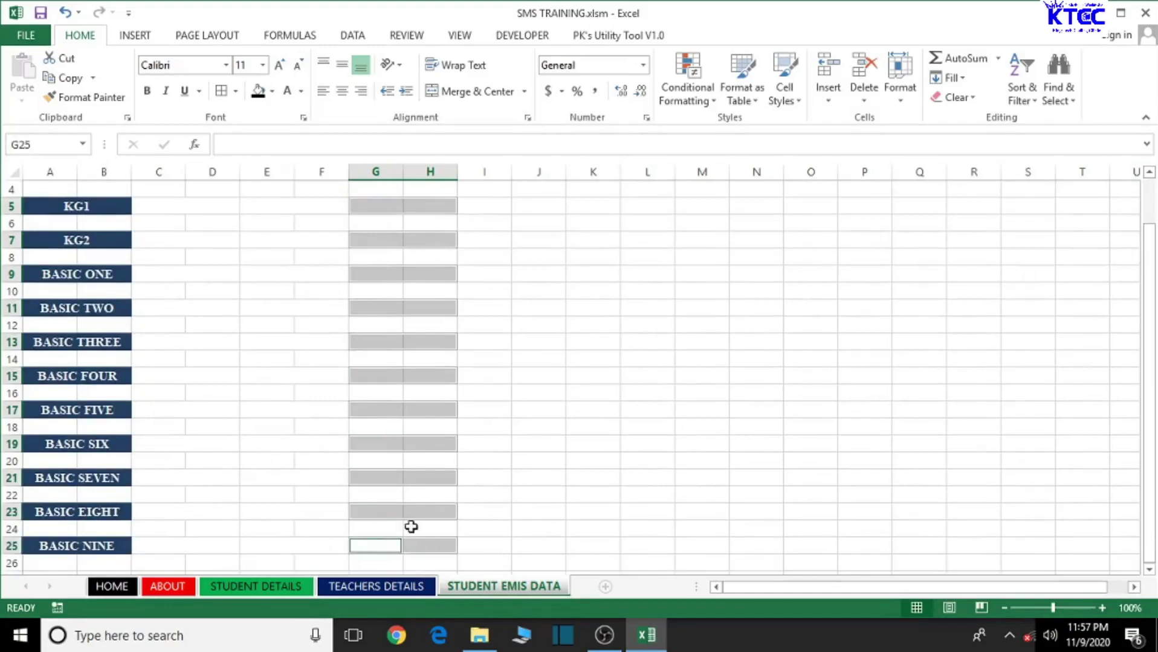
pyautogui.scroll(-1, 408, 527)
pyautogui.scroll(1, 403, 299)
pyautogui.scroll(1, 403, 299)
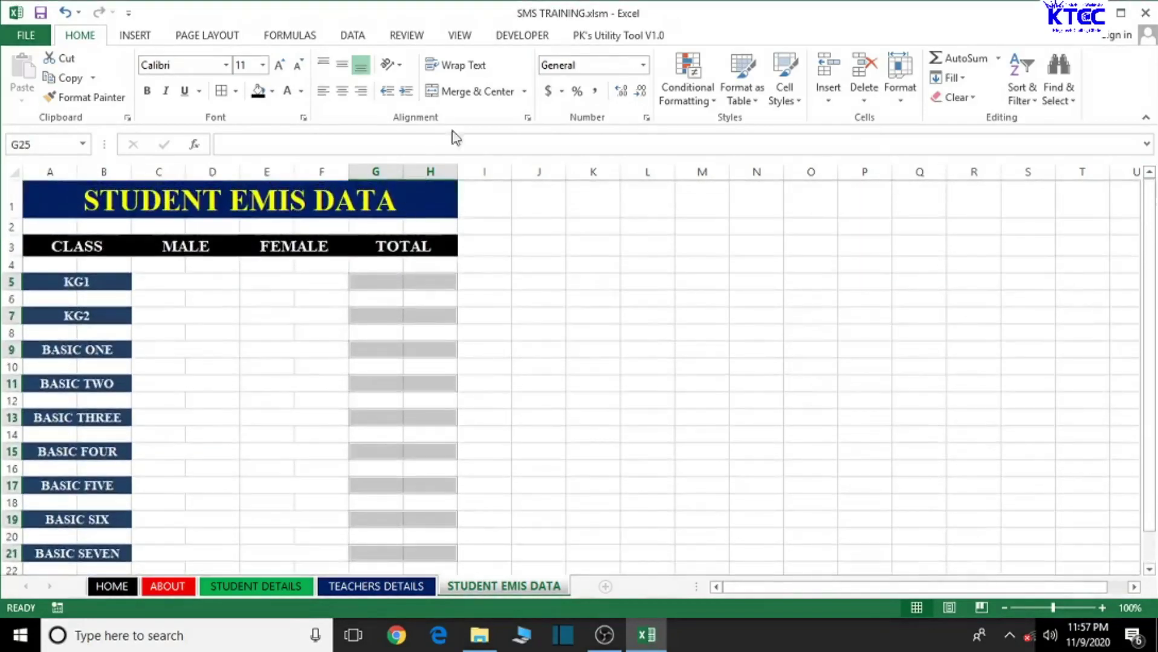
pyautogui.click(473, 91)
pyautogui.scroll(2, 532, 338)
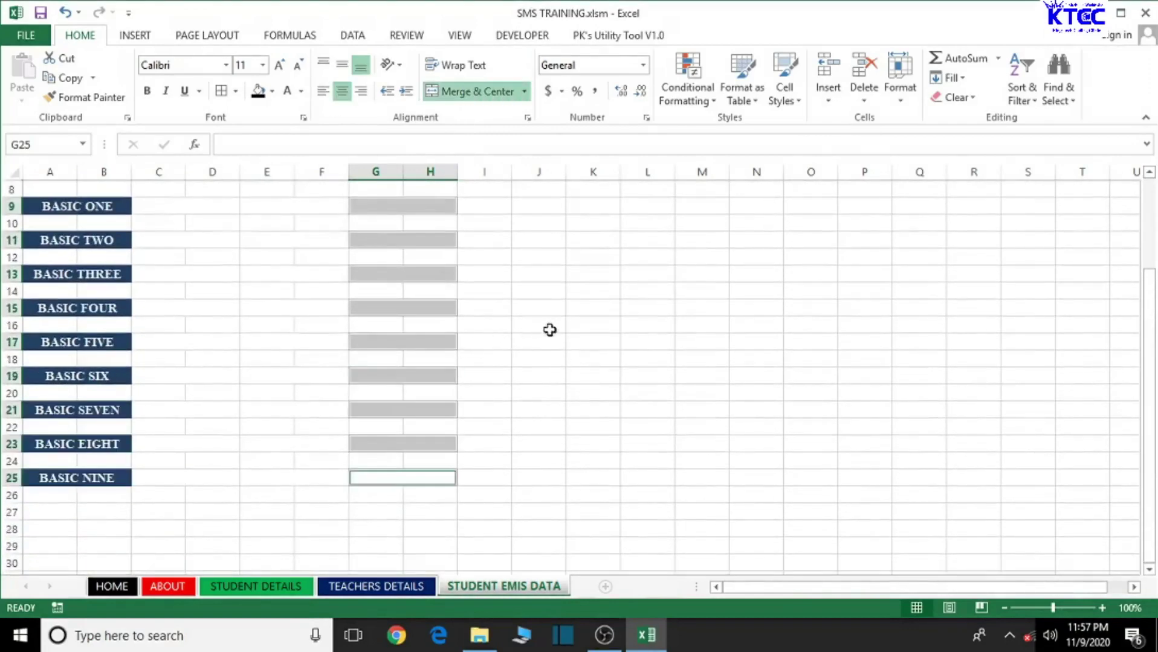
pyautogui.click(549, 330)
# Step: Apply all borders to the whole STUDENT EMIS DATA table, A1:H25
pyautogui.scroll(3, 550, 329)
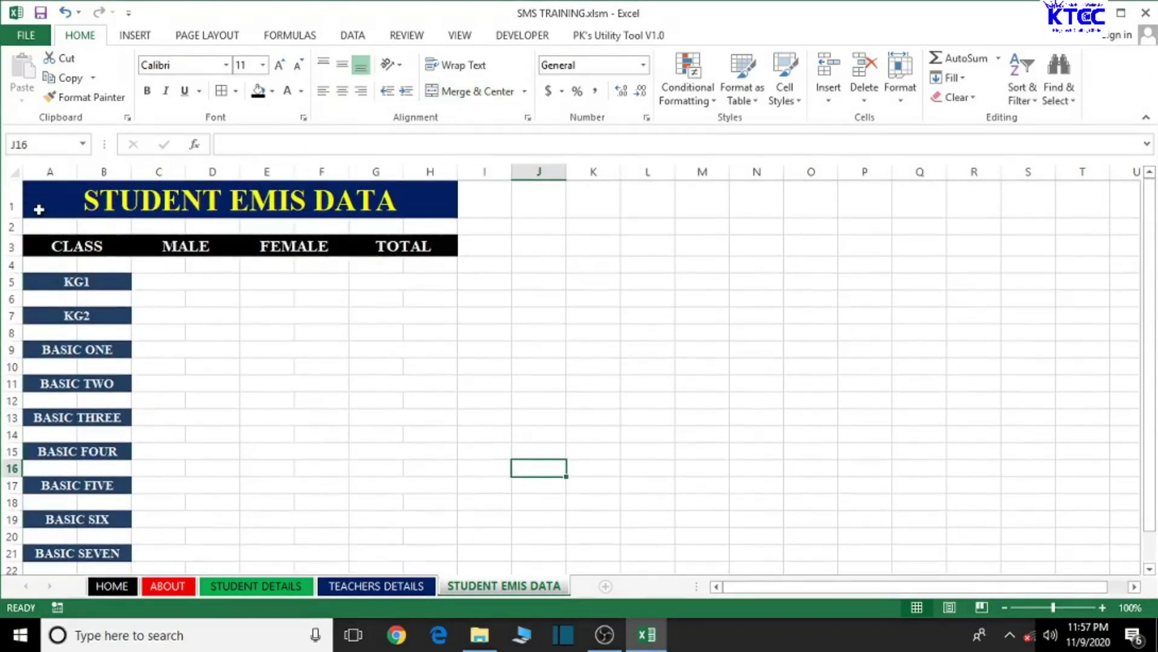
pyautogui.moveTo(24, 200); pyautogui.dragTo(417, 512)
pyautogui.scroll(2, 408, 483)
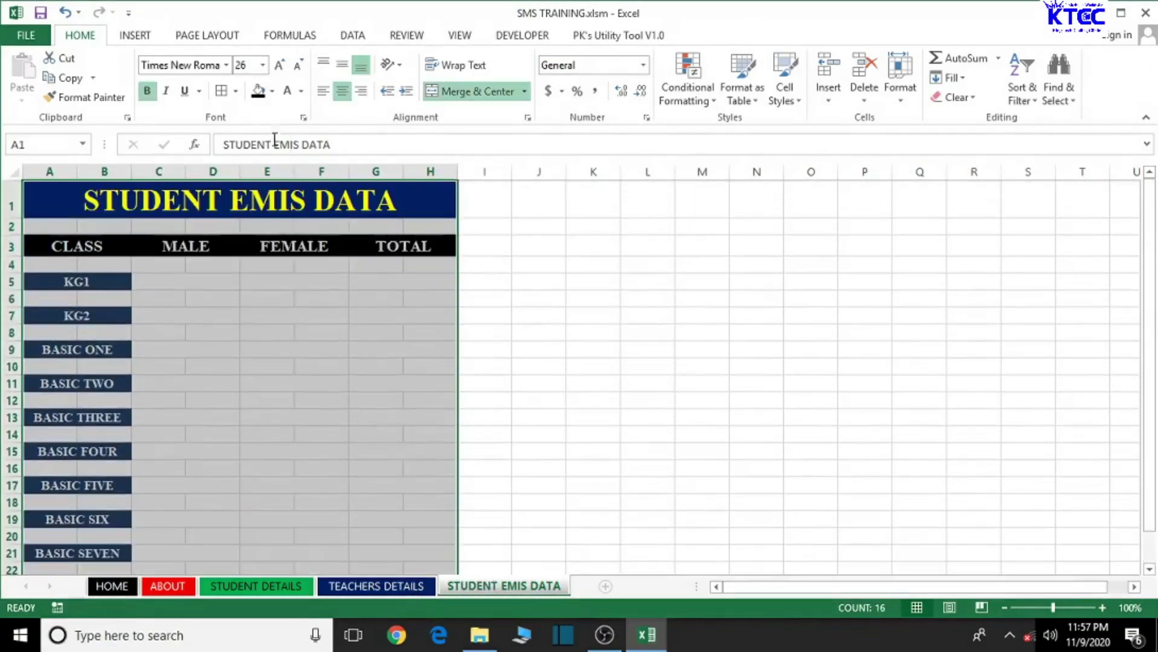
pyautogui.click(221, 91)
pyautogui.click(327, 371)
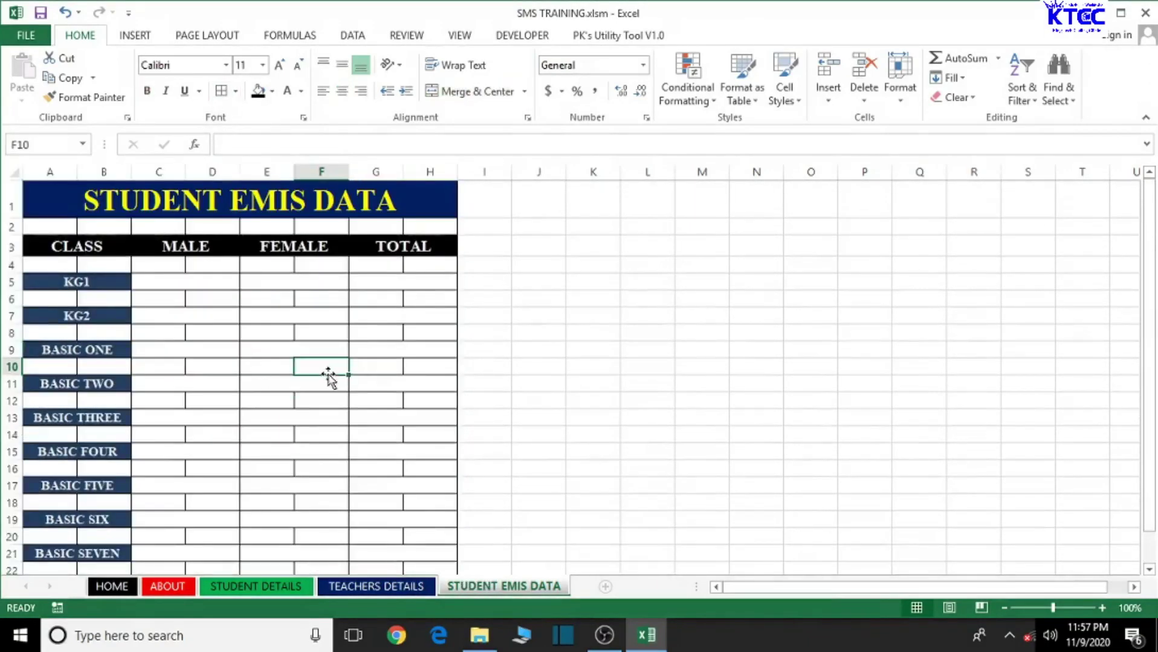
# Step: Fill the merged MALE cells in every class row from KG1 to BASIC NINE with medium blue
pyautogui.click(191, 283)
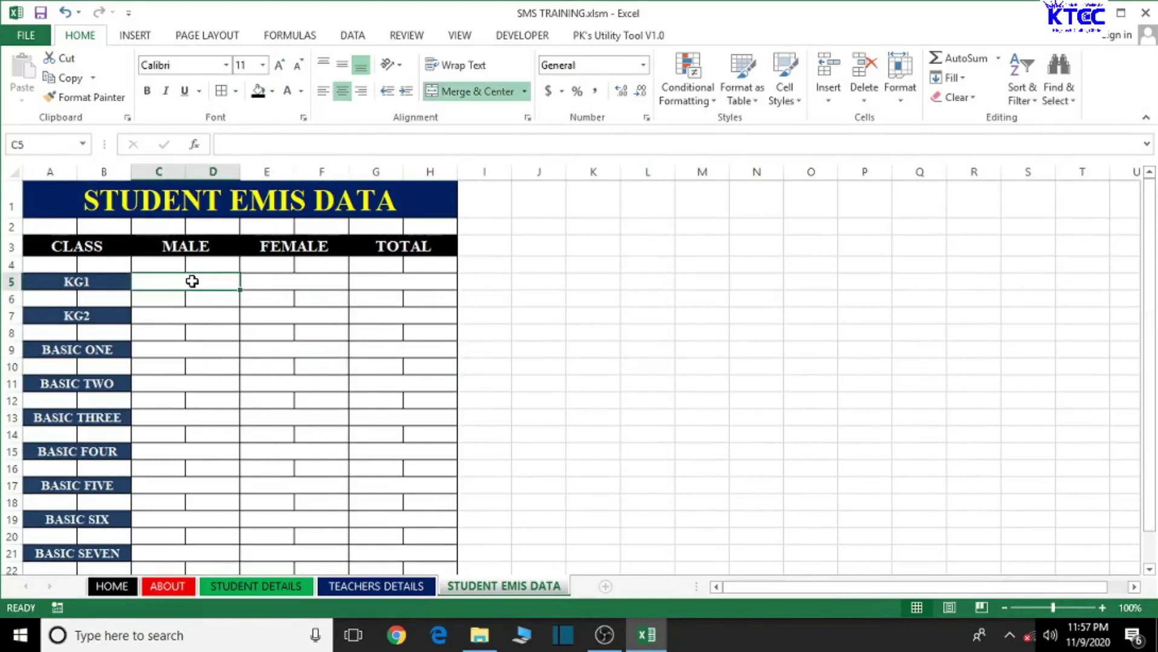
pyautogui.keyDown('ctrl'); pyautogui.click(194, 318); pyautogui.keyUp('ctrl')
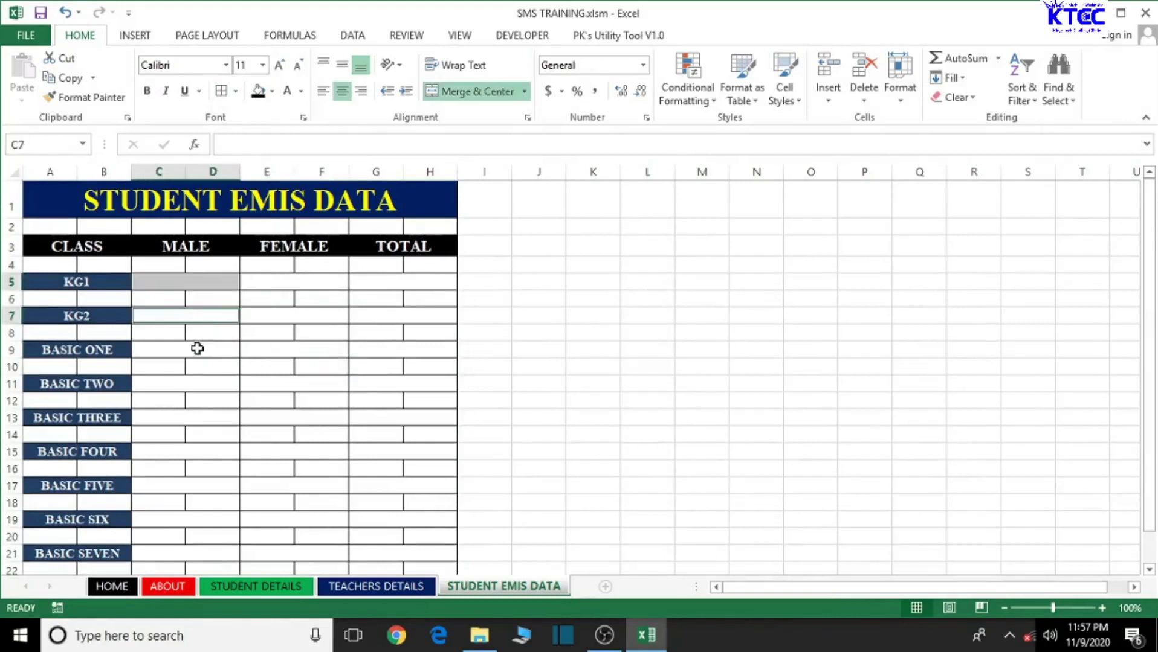
pyautogui.keyDown('ctrl'); pyautogui.click(197, 348); pyautogui.keyUp('ctrl')
pyautogui.keyDown('ctrl'); pyautogui.click(199, 384); pyautogui.keyUp('ctrl')
pyautogui.keyDown('ctrl'); pyautogui.click(197, 419); pyautogui.keyUp('ctrl')
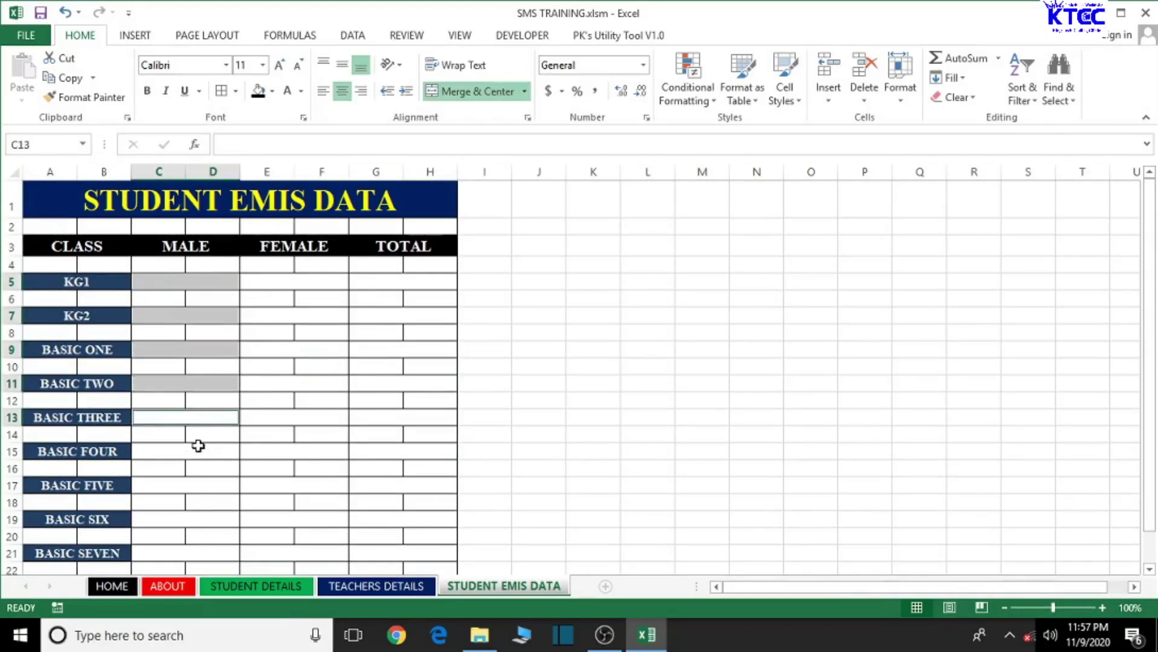
pyautogui.keyDown('ctrl'); pyautogui.click(198, 447); pyautogui.keyUp('ctrl')
pyautogui.keyDown('ctrl'); pyautogui.click(202, 485); pyautogui.keyUp('ctrl')
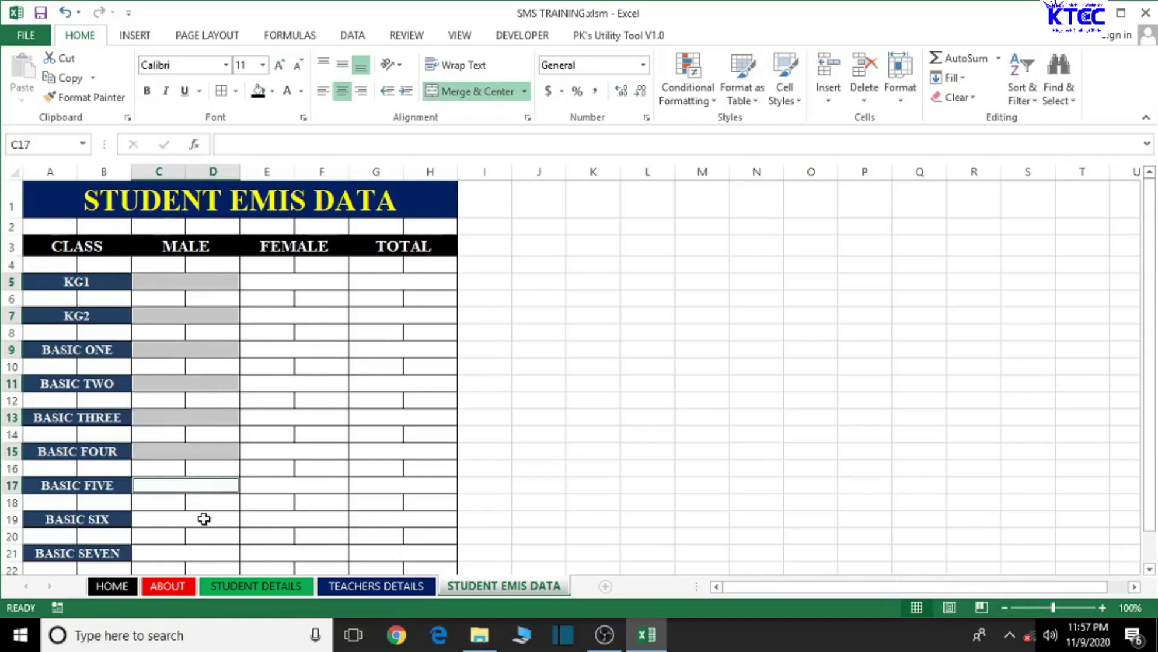
pyautogui.keyDown('ctrl'); pyautogui.click(203, 522); pyautogui.keyUp('ctrl')
pyautogui.scroll(-1, 207, 517)
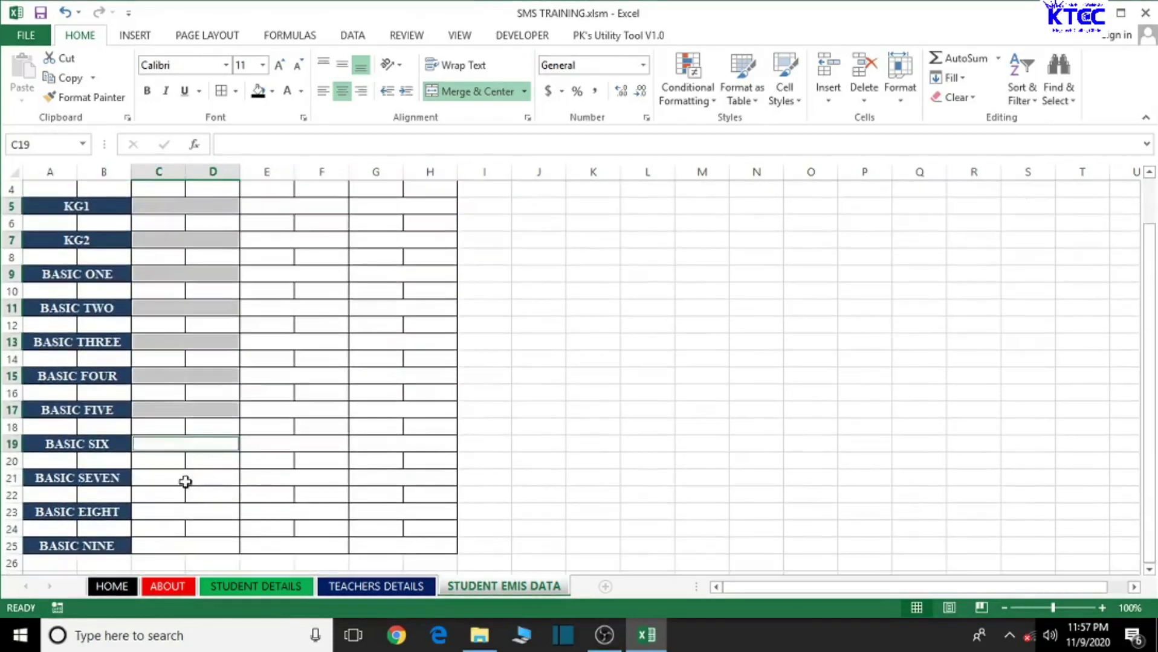
pyautogui.keyDown('ctrl'); pyautogui.click(187, 482); pyautogui.keyUp('ctrl')
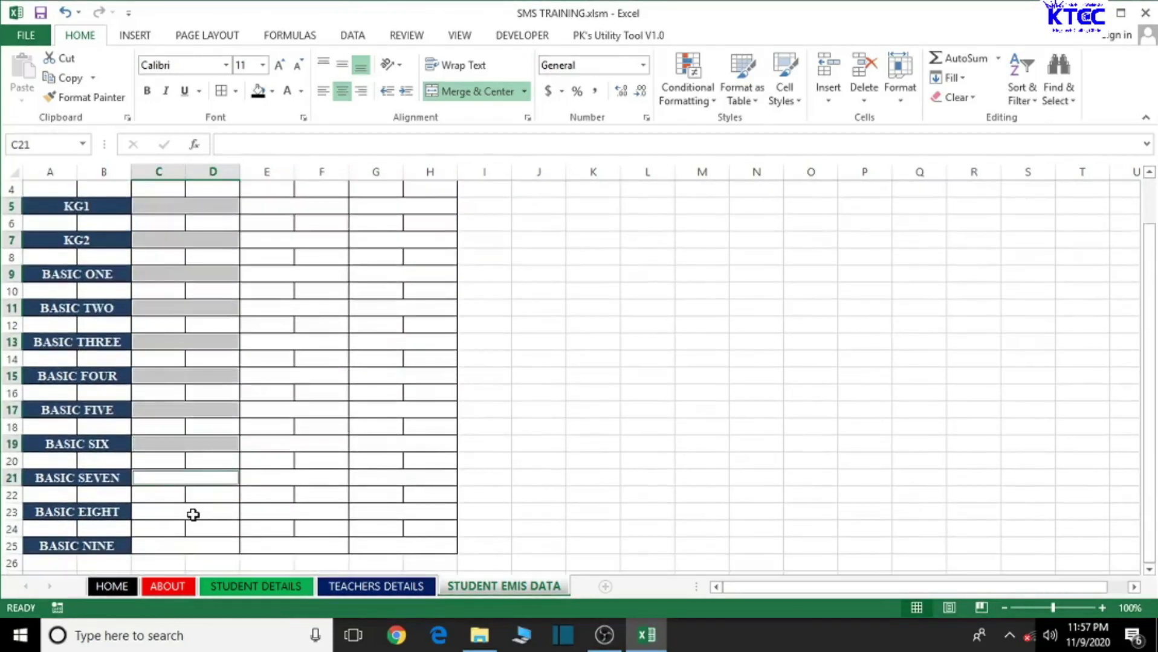
pyautogui.keyDown('ctrl'); pyautogui.click(193, 514); pyautogui.keyUp('ctrl')
pyautogui.keyDown('ctrl'); pyautogui.click(196, 545); pyautogui.keyUp('ctrl')
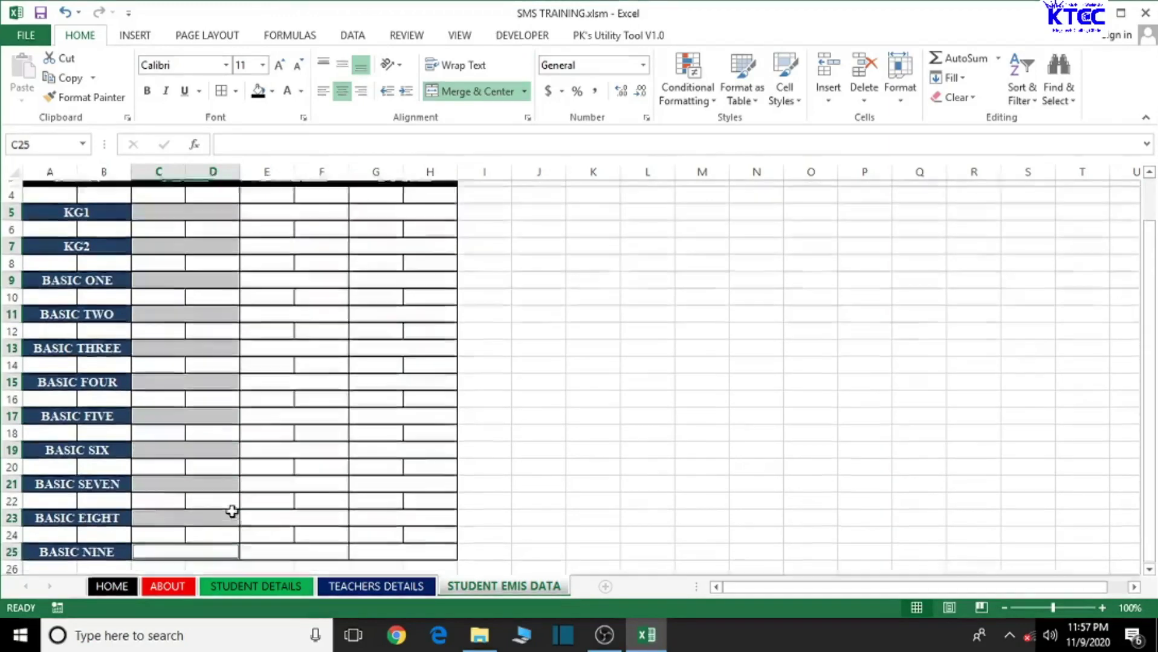
pyautogui.scroll(1, 232, 512)
pyautogui.click(272, 92)
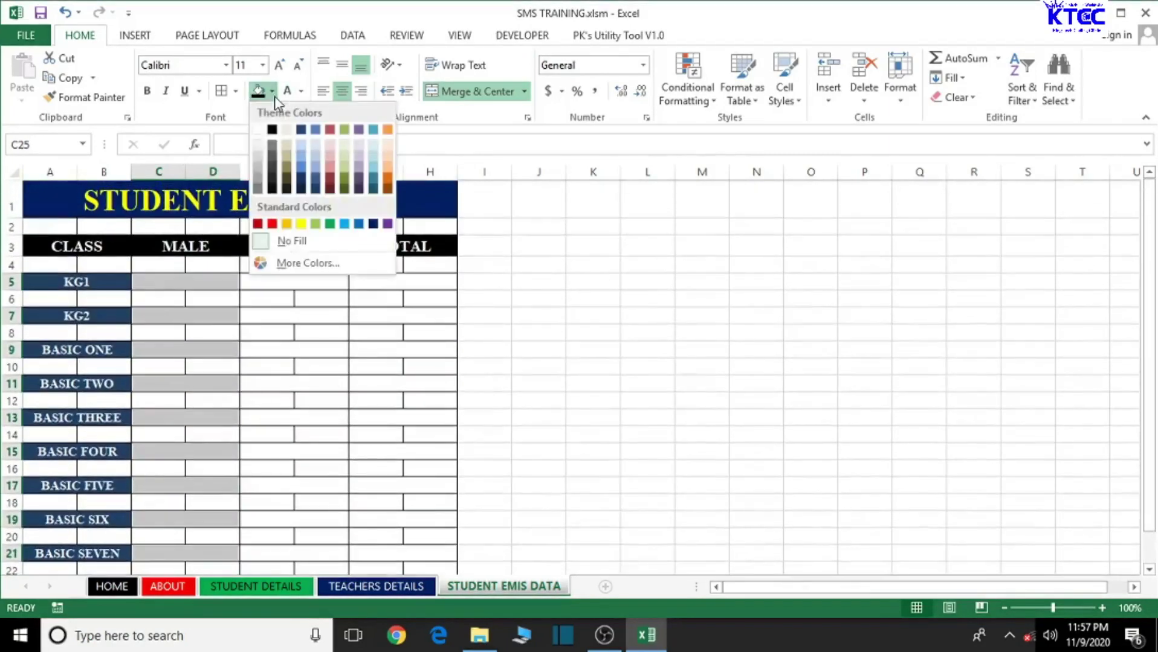
pyautogui.click(302, 166)
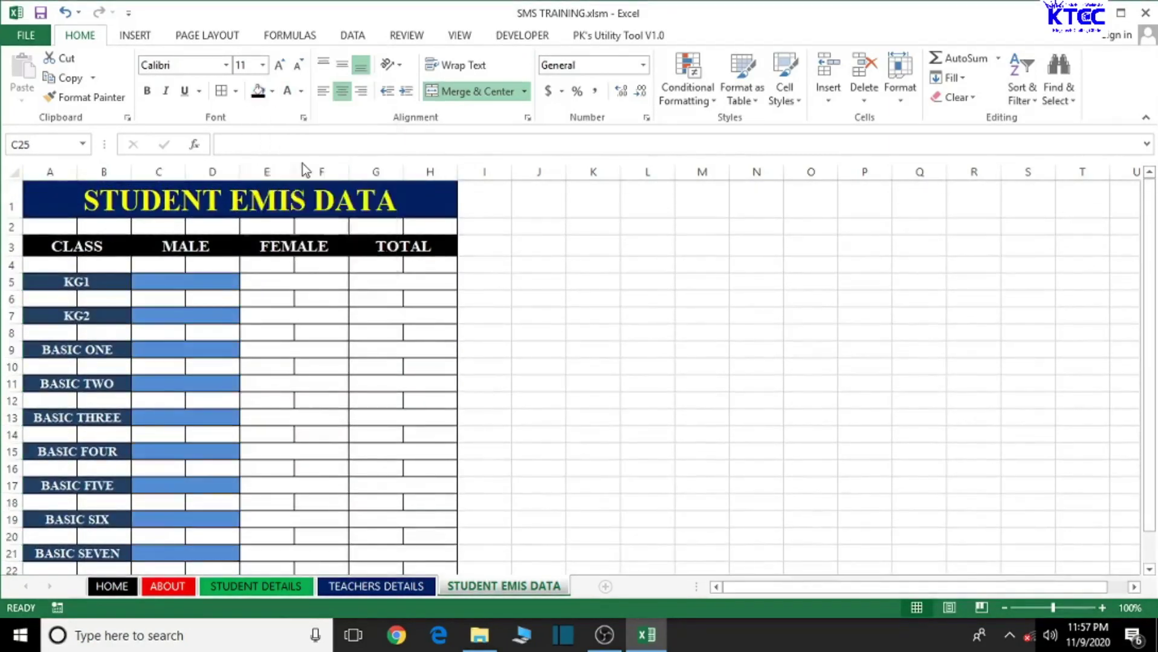
# Step: Format the blue MALE cells in bold Times New Roman at font size 12
pyautogui.scroll(-4, 302, 166)
pyautogui.click(187, 66)
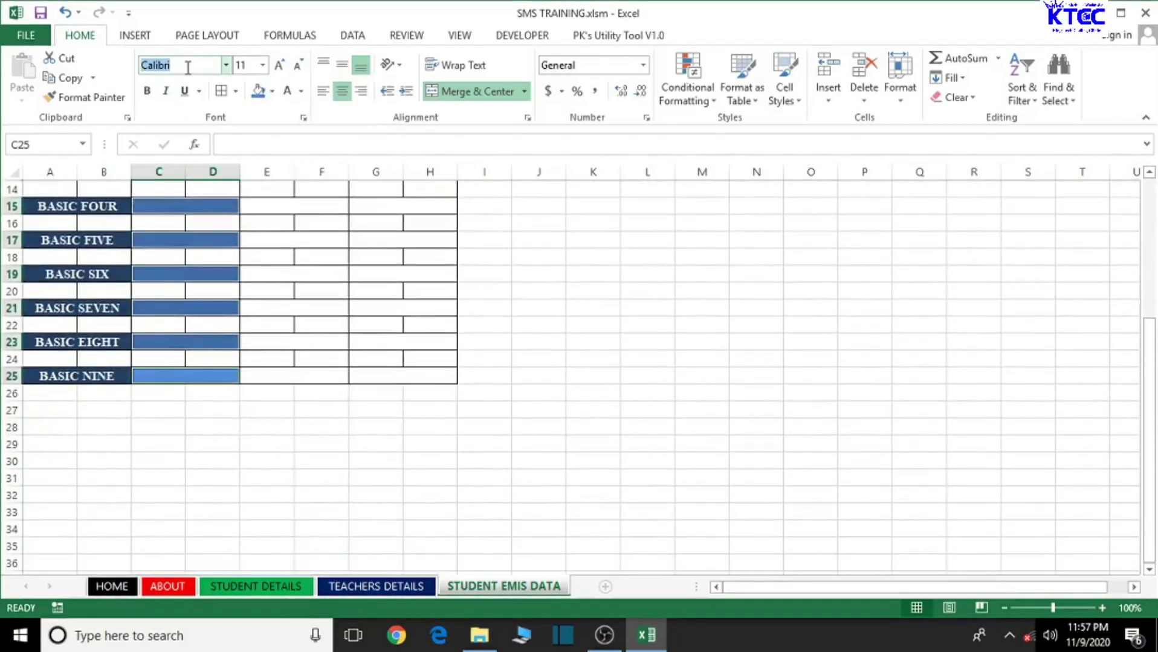
pyautogui.write('Times New Roma')
pyautogui.press('Return')
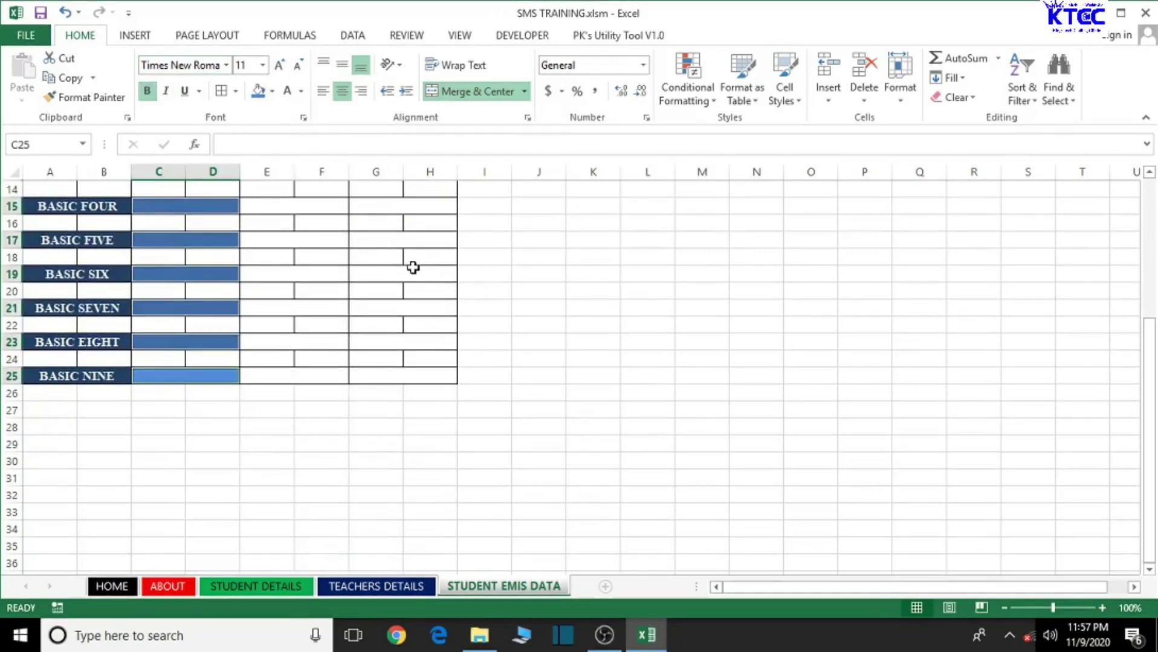
pyautogui.scroll(5, 413, 268)
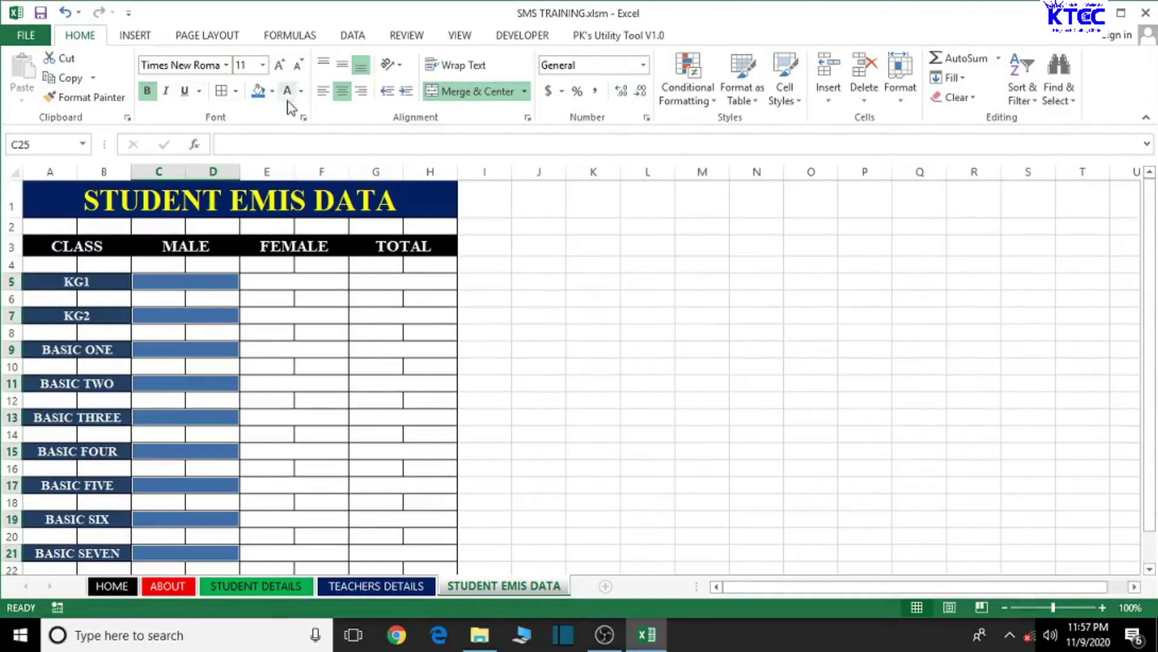
pyautogui.click(280, 65)
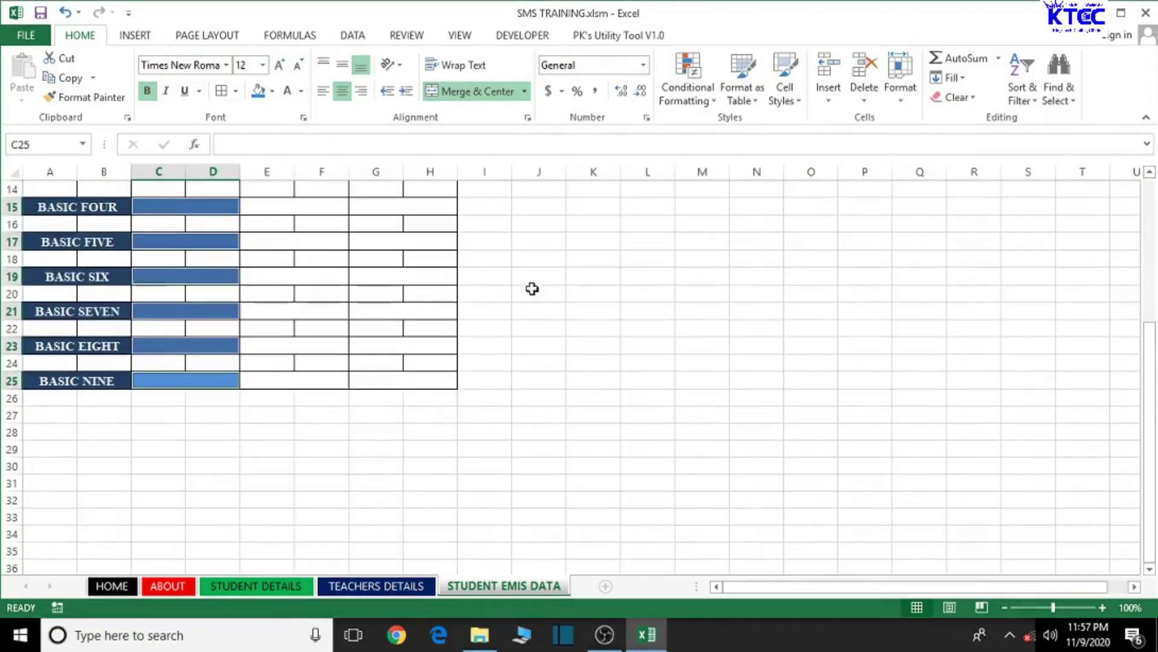
# Step: Fill the merged FEMALE cells in every class row from KG1 to BASIC NINE with light red
pyautogui.scroll(4, 564, 303)
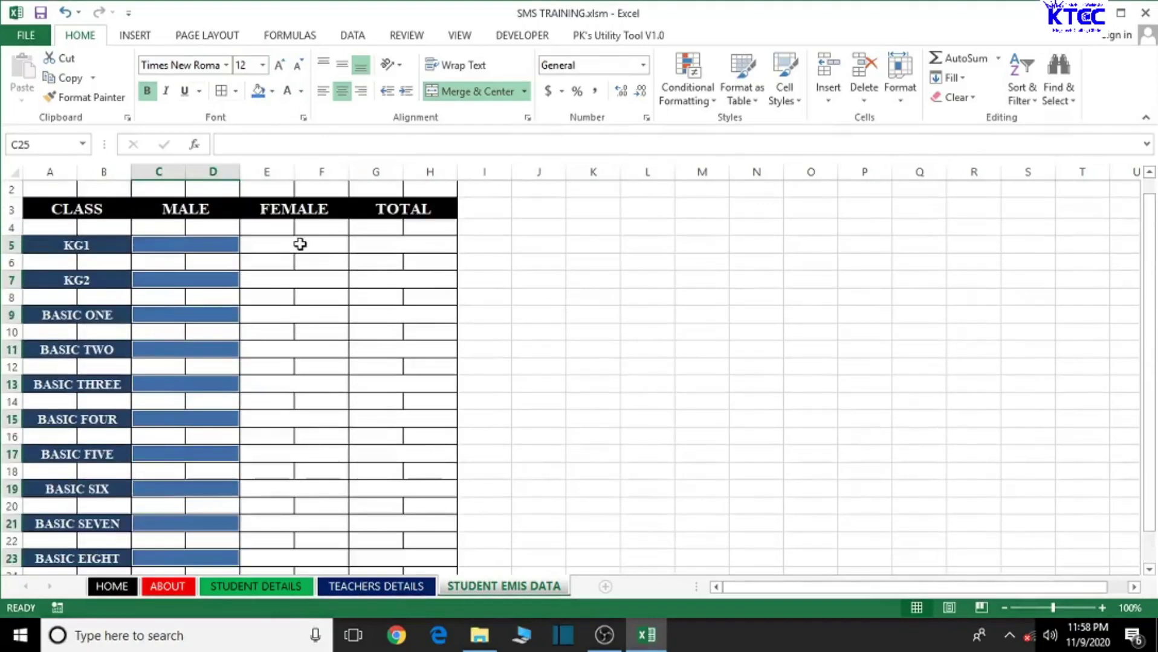
pyautogui.click(301, 244)
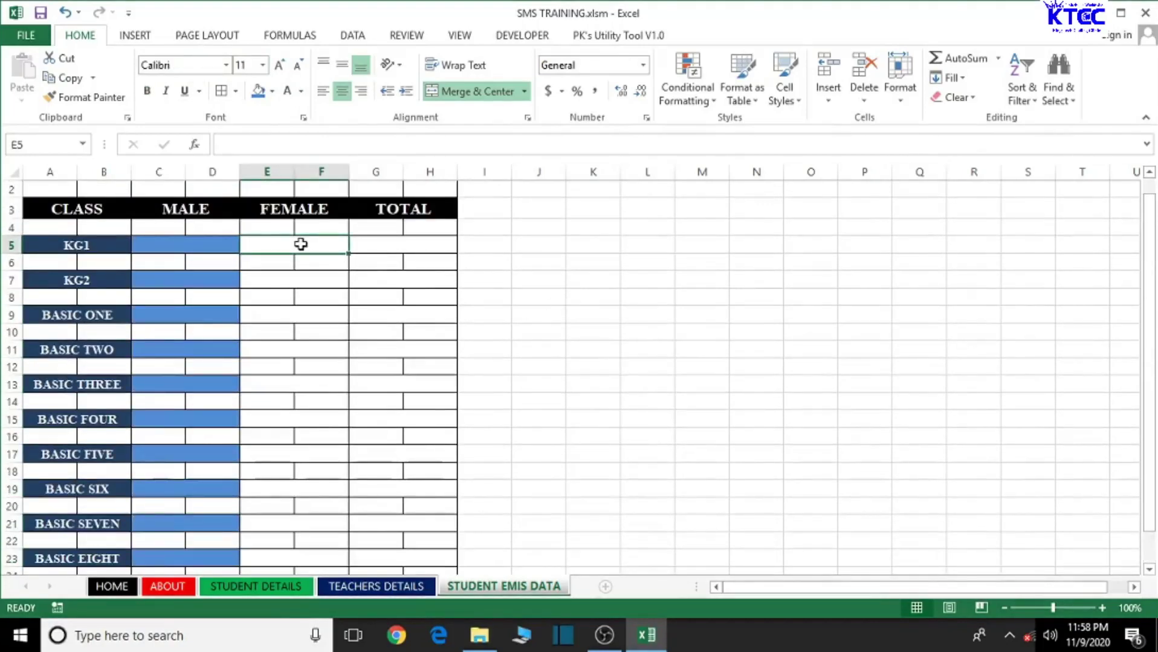
pyautogui.keyDown('ctrl'); pyautogui.click(304, 284); pyautogui.keyUp('ctrl')
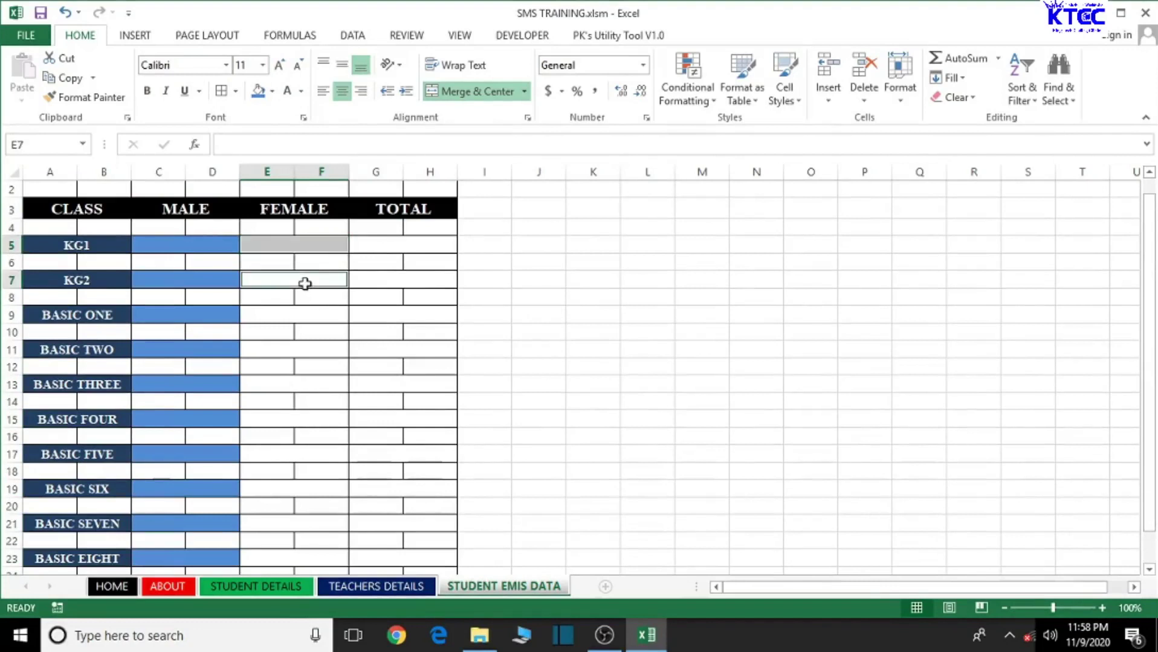
pyautogui.keyDown('ctrl'); pyautogui.click(287, 313); pyautogui.keyUp('ctrl')
pyautogui.keyDown('ctrl'); pyautogui.click(292, 349); pyautogui.keyUp('ctrl')
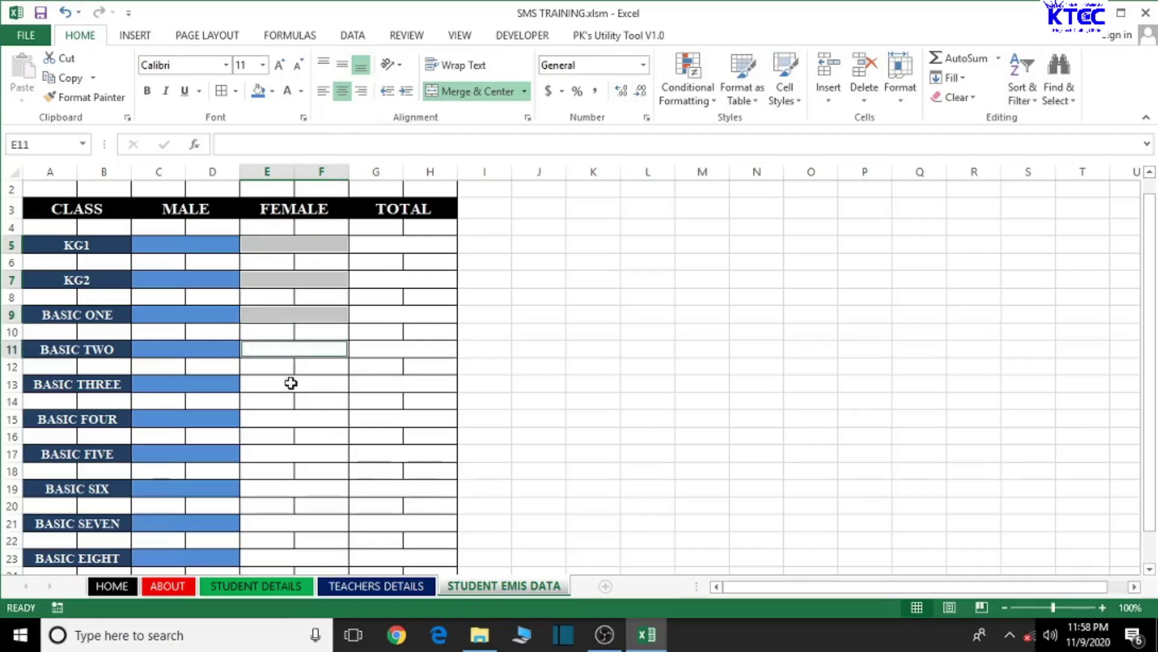
pyautogui.keyDown('ctrl'); pyautogui.click(291, 385); pyautogui.keyUp('ctrl')
pyautogui.keyDown('ctrl'); pyautogui.click(293, 420); pyautogui.keyUp('ctrl')
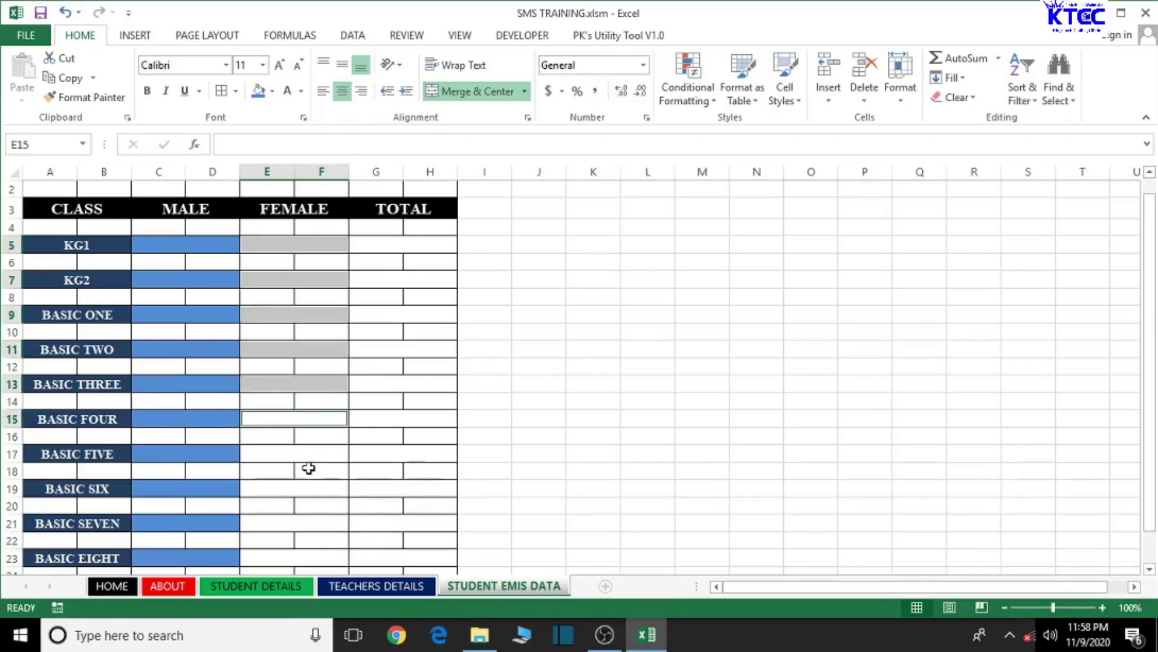
pyautogui.keyDown('ctrl'); pyautogui.click(304, 454); pyautogui.keyUp('ctrl')
pyautogui.keyDown('ctrl'); pyautogui.click(300, 490); pyautogui.keyUp('ctrl')
pyautogui.scroll(-1, 383, 475)
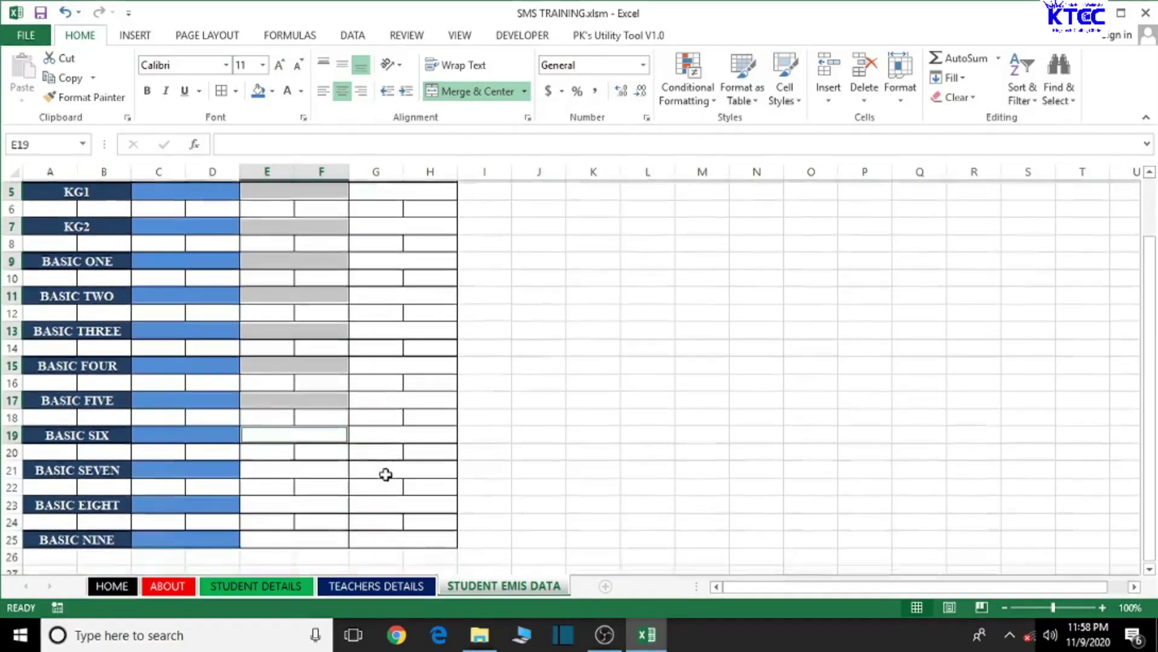
pyautogui.keyDown('ctrl'); pyautogui.click(302, 469); pyautogui.keyUp('ctrl')
pyautogui.keyDown('ctrl'); pyautogui.click(309, 503); pyautogui.keyUp('ctrl')
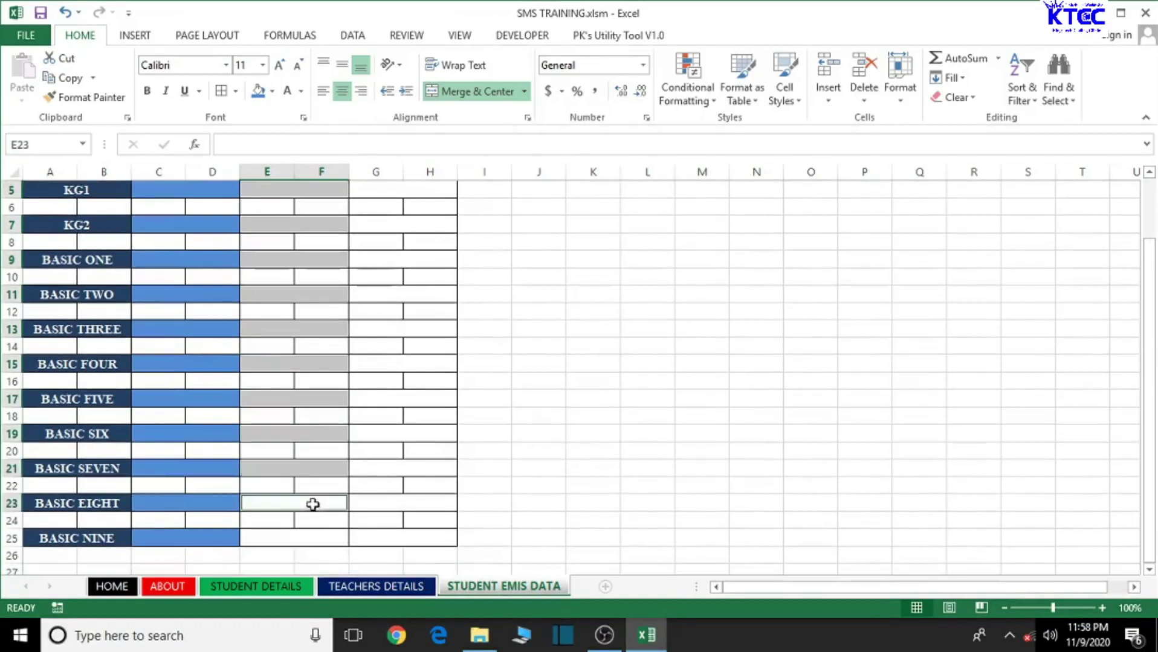
pyautogui.keyDown('ctrl'); pyautogui.click(308, 537); pyautogui.keyUp('ctrl')
pyautogui.scroll(2, 377, 482)
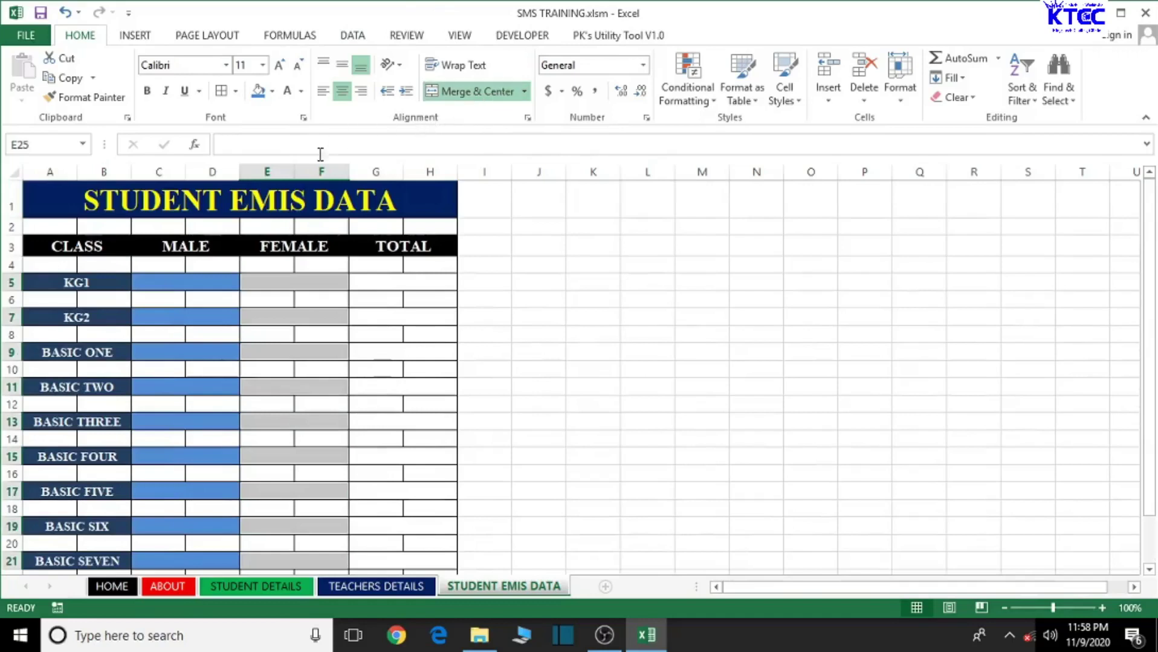
pyautogui.click(273, 94)
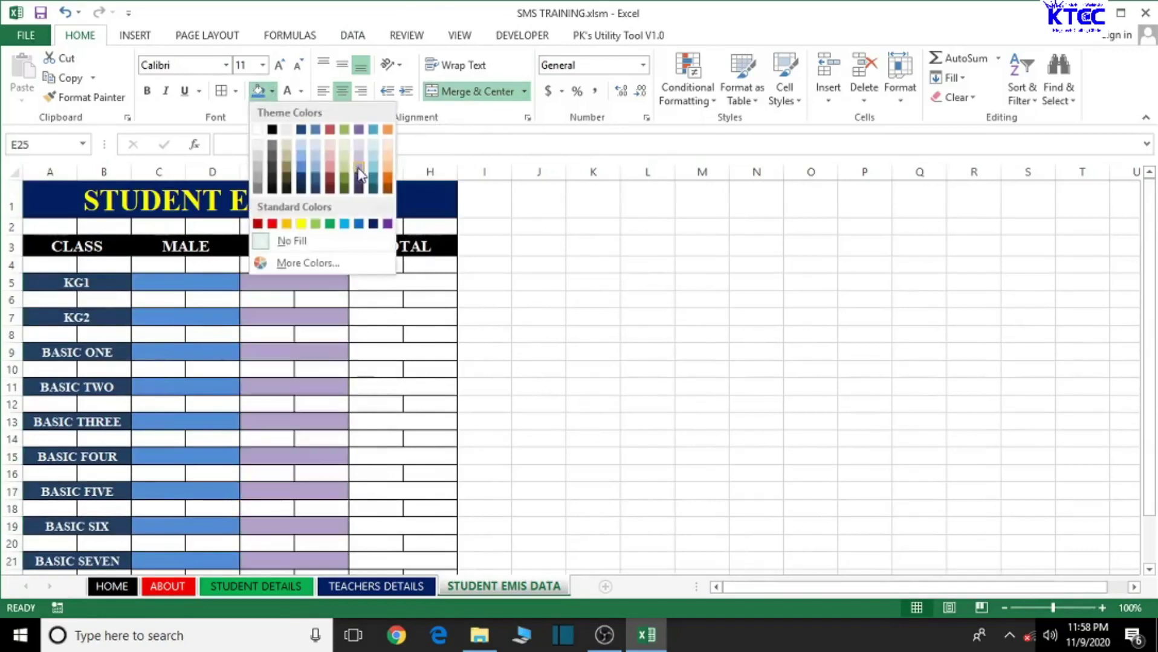
pyautogui.click(334, 162)
pyautogui.scroll(-4, 547, 322)
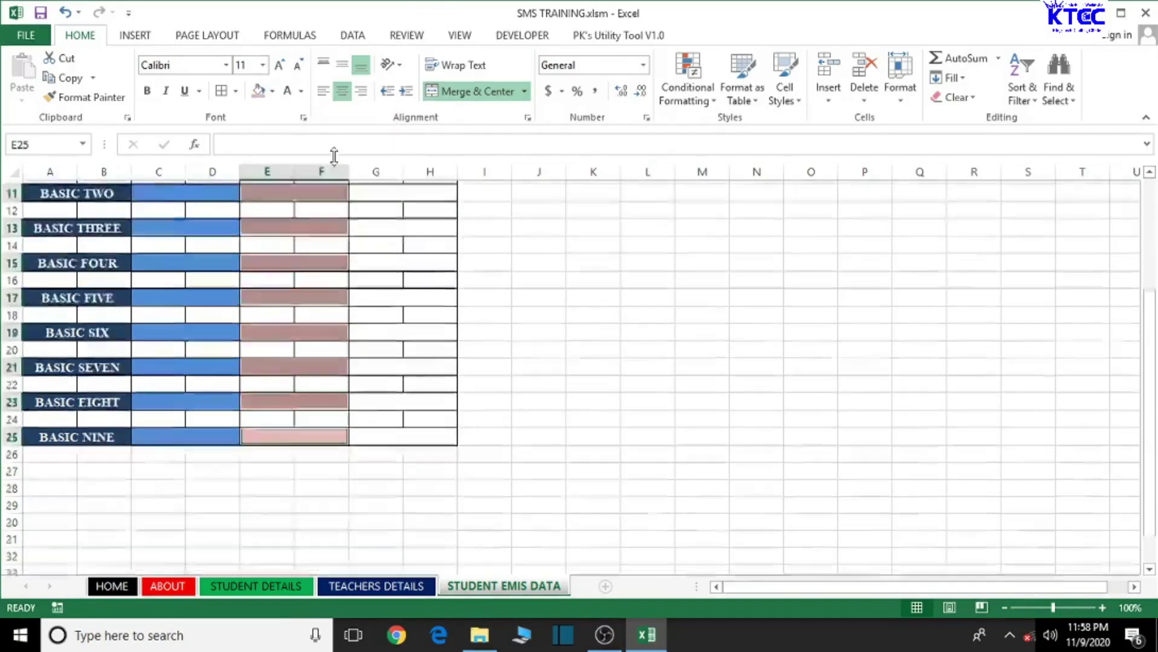
# Step: Fill the merged TOTAL cells in every class row from KG1 to BASIC NINE with the standard light green
pyautogui.scroll(3, 547, 322)
pyautogui.scroll(1, 549, 322)
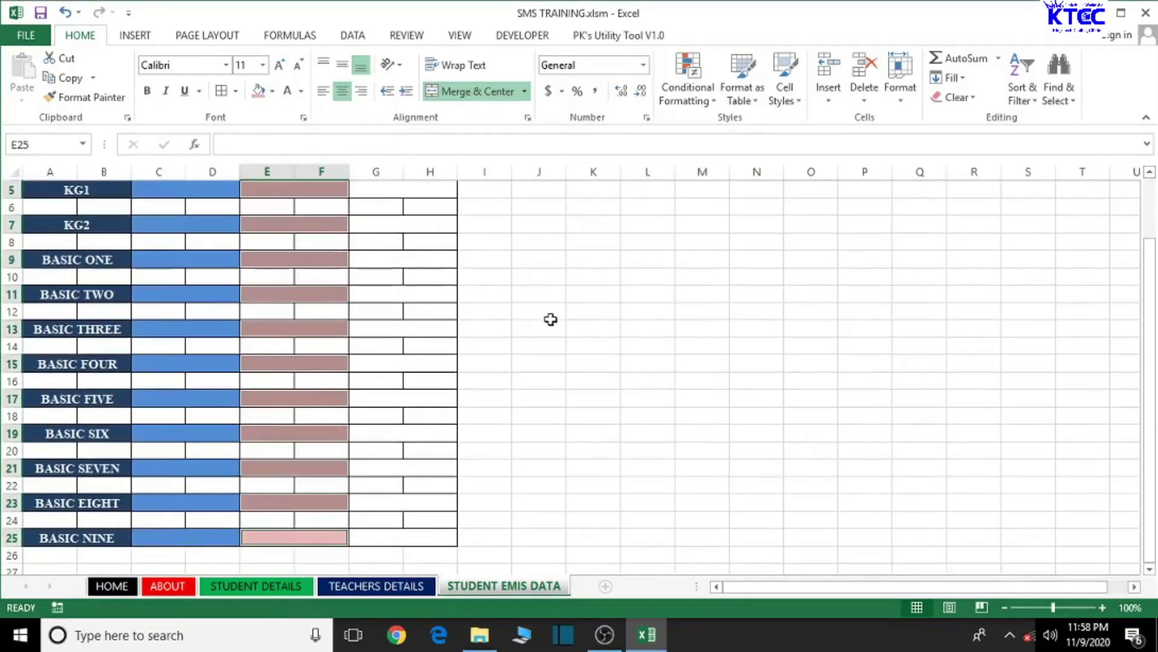
pyautogui.scroll(1, 549, 320)
pyautogui.scroll(1, 550, 318)
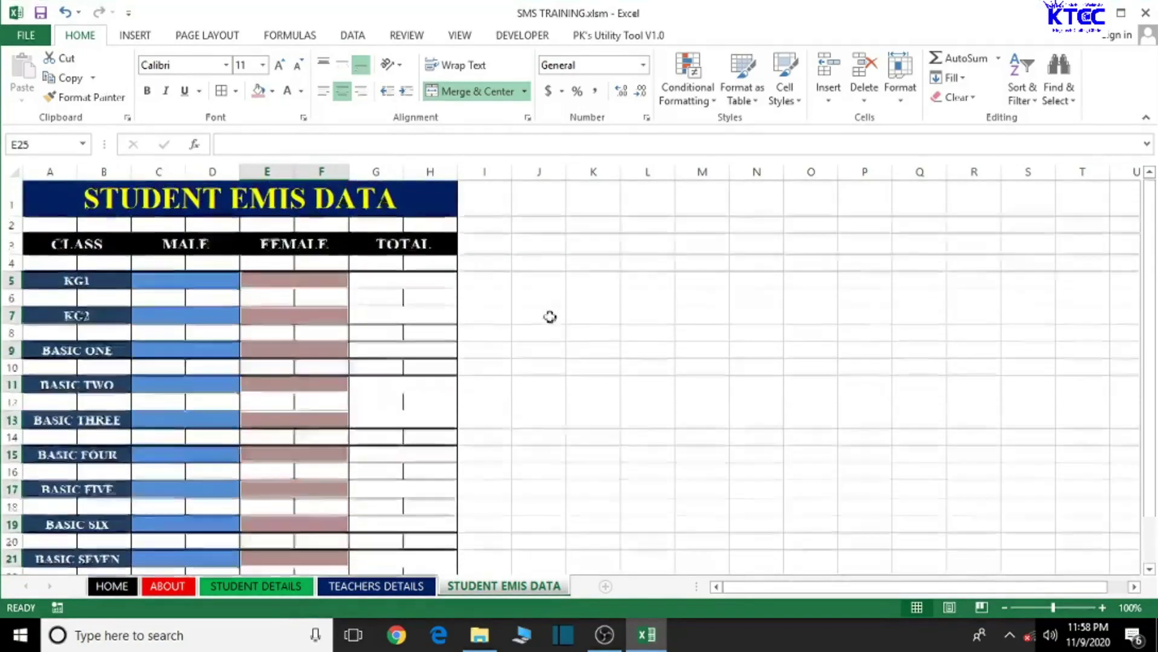
pyautogui.click(410, 287)
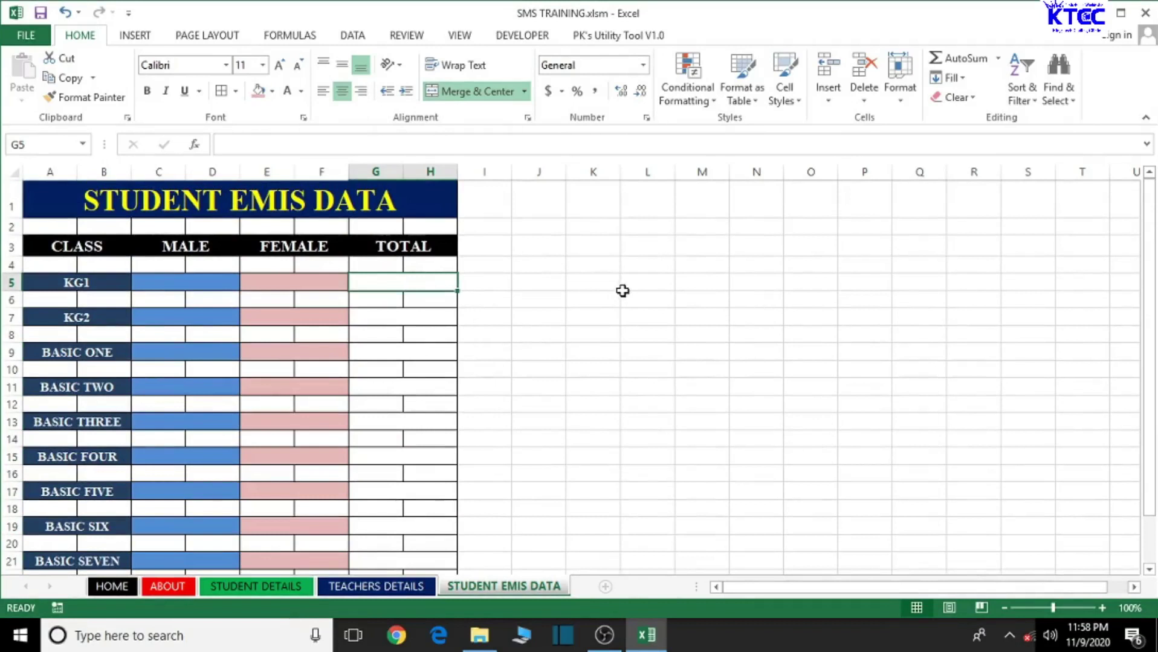
pyautogui.keyDown('ctrl'); pyautogui.click(412, 318); pyautogui.keyUp('ctrl')
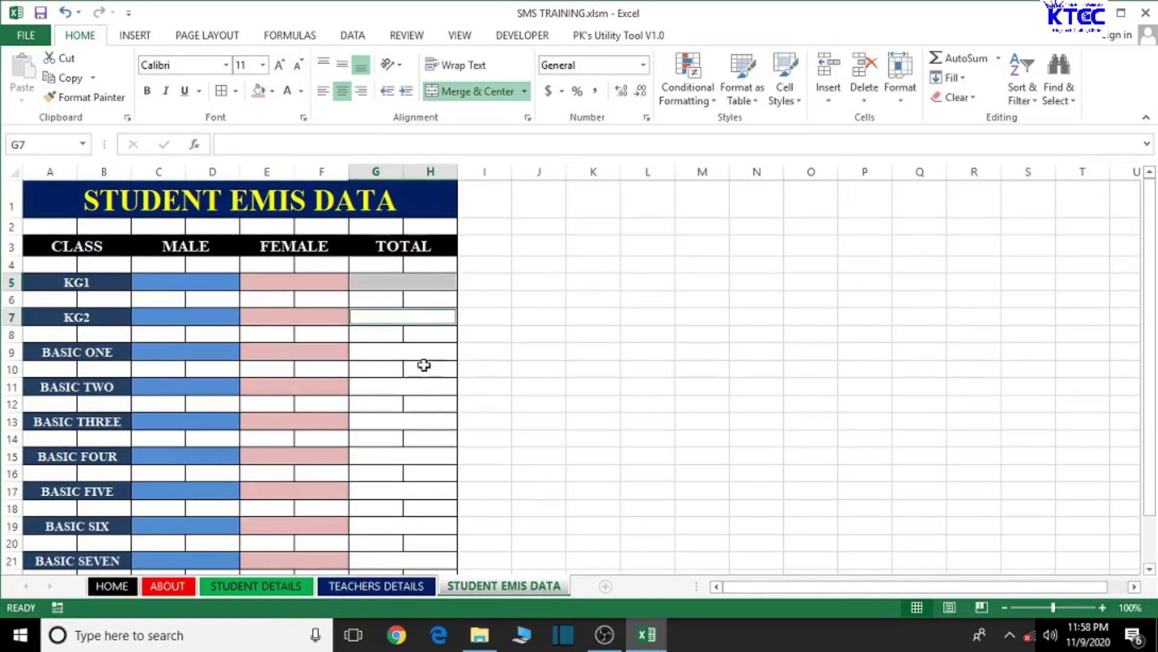
pyautogui.keyDown('ctrl'); pyautogui.click(421, 358); pyautogui.keyUp('ctrl')
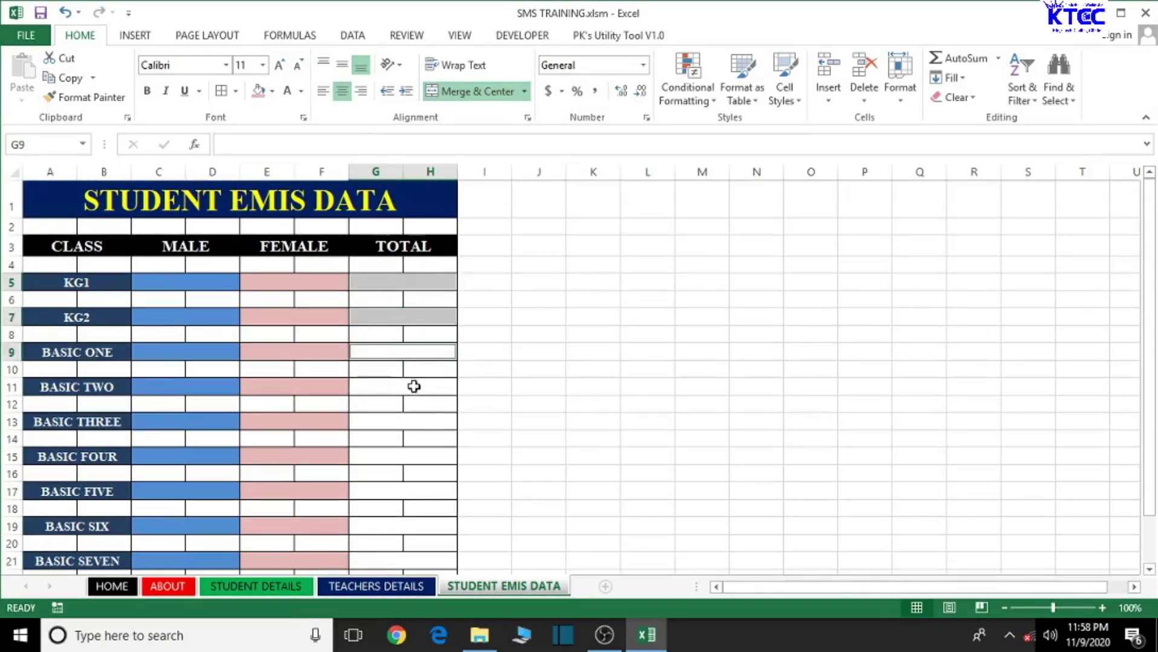
pyautogui.keyDown('ctrl'); pyautogui.click(410, 387); pyautogui.keyUp('ctrl')
pyautogui.keyDown('ctrl'); pyautogui.click(409, 421); pyautogui.keyUp('ctrl')
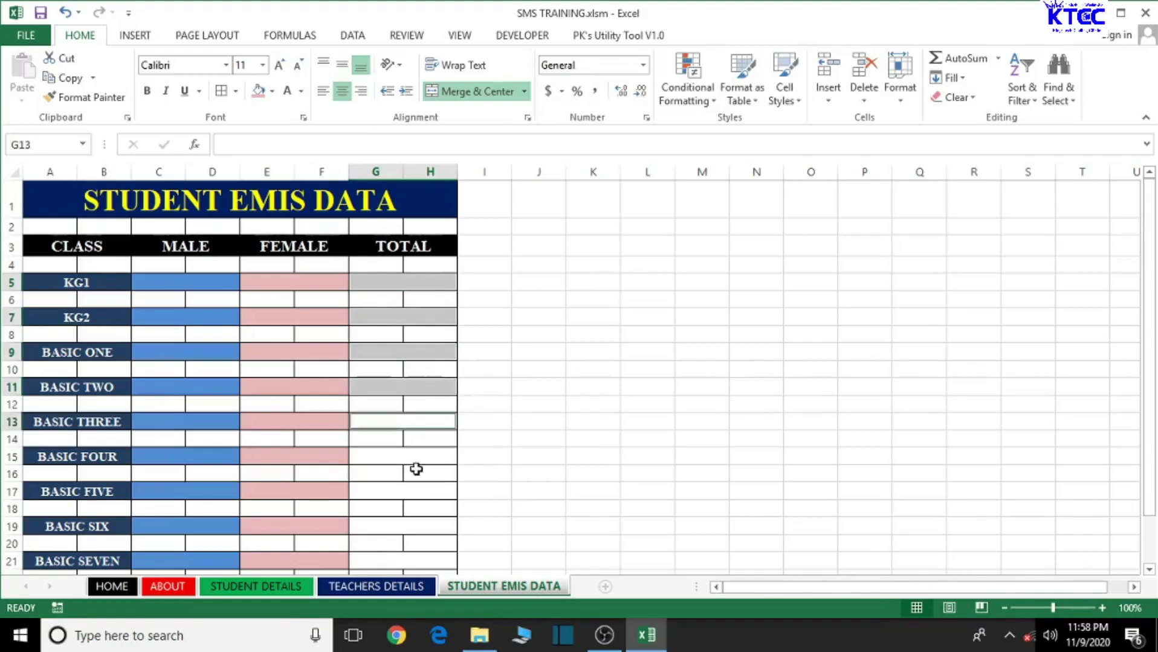
pyautogui.keyDown('ctrl'); pyautogui.click(413, 461); pyautogui.keyUp('ctrl')
pyautogui.keyDown('ctrl'); pyautogui.click(416, 492); pyautogui.keyUp('ctrl')
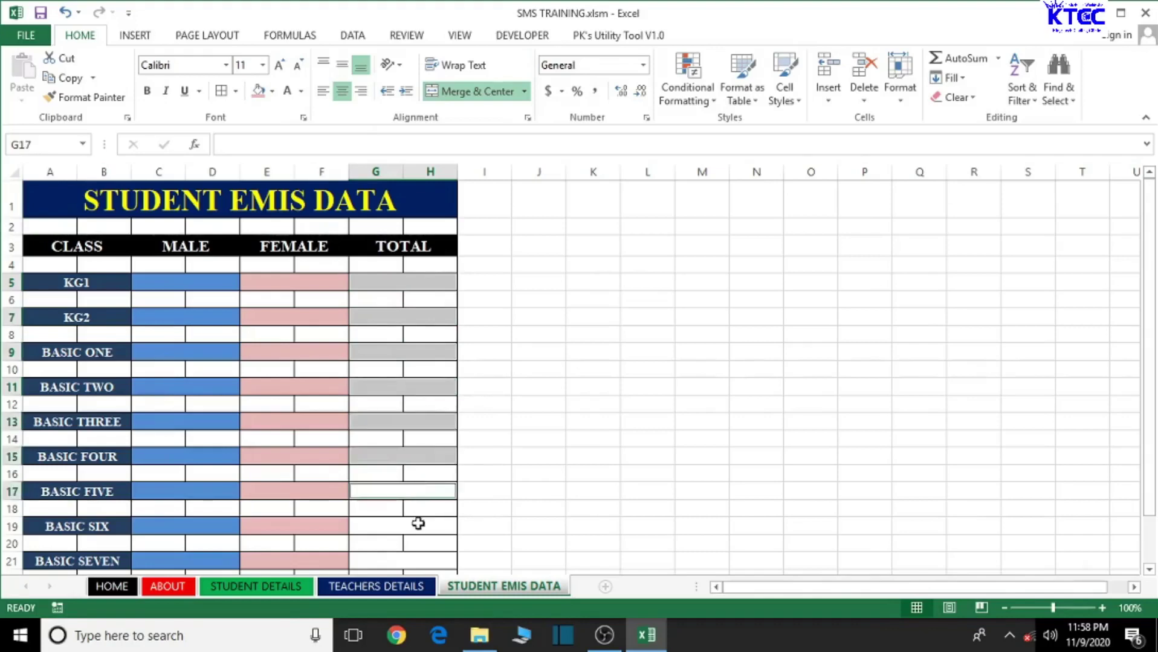
pyautogui.keyDown('ctrl'); pyautogui.click(417, 525); pyautogui.keyUp('ctrl')
pyautogui.scroll(-1, 467, 485)
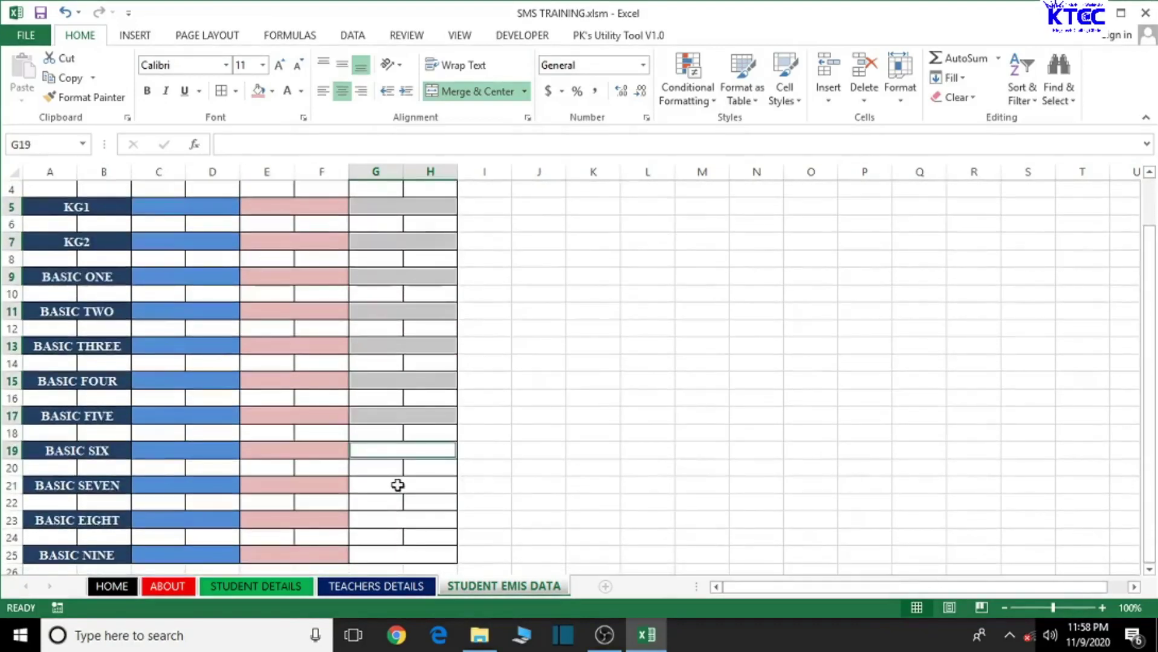
pyautogui.keyDown('ctrl'); pyautogui.click(397, 485); pyautogui.keyUp('ctrl')
pyautogui.keyDown('ctrl'); pyautogui.click(416, 521); pyautogui.keyUp('ctrl')
pyautogui.keyDown('ctrl'); pyautogui.click(416, 555); pyautogui.keyUp('ctrl')
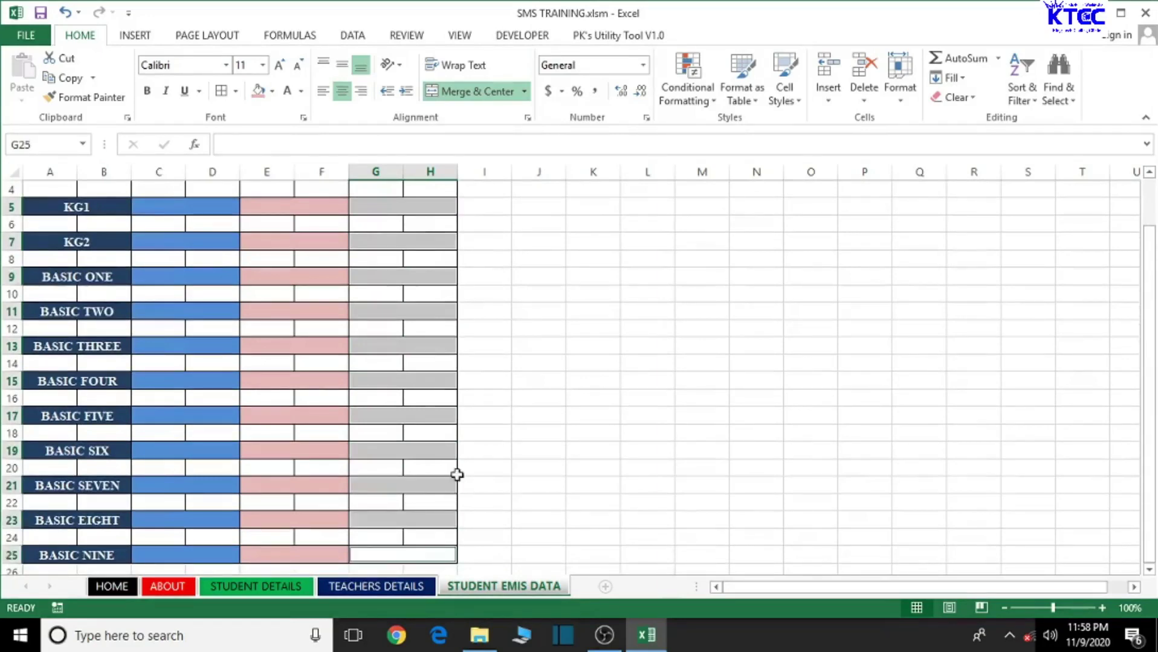
pyautogui.scroll(-1, 457, 475)
pyautogui.scroll(2, 456, 475)
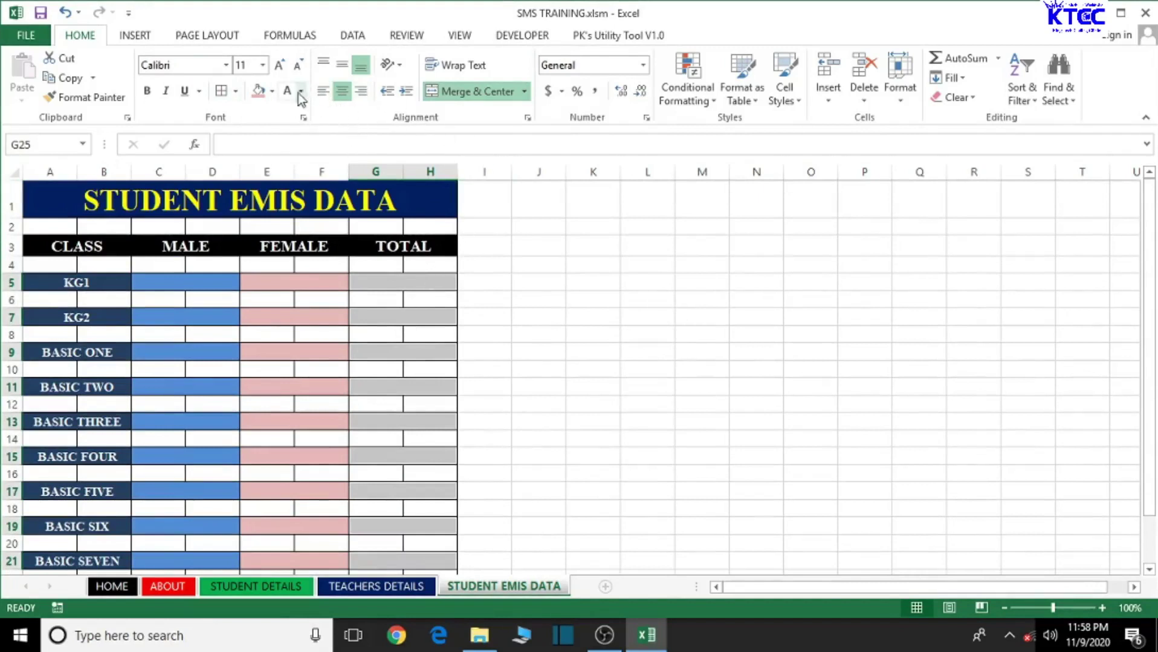
pyautogui.click(272, 91)
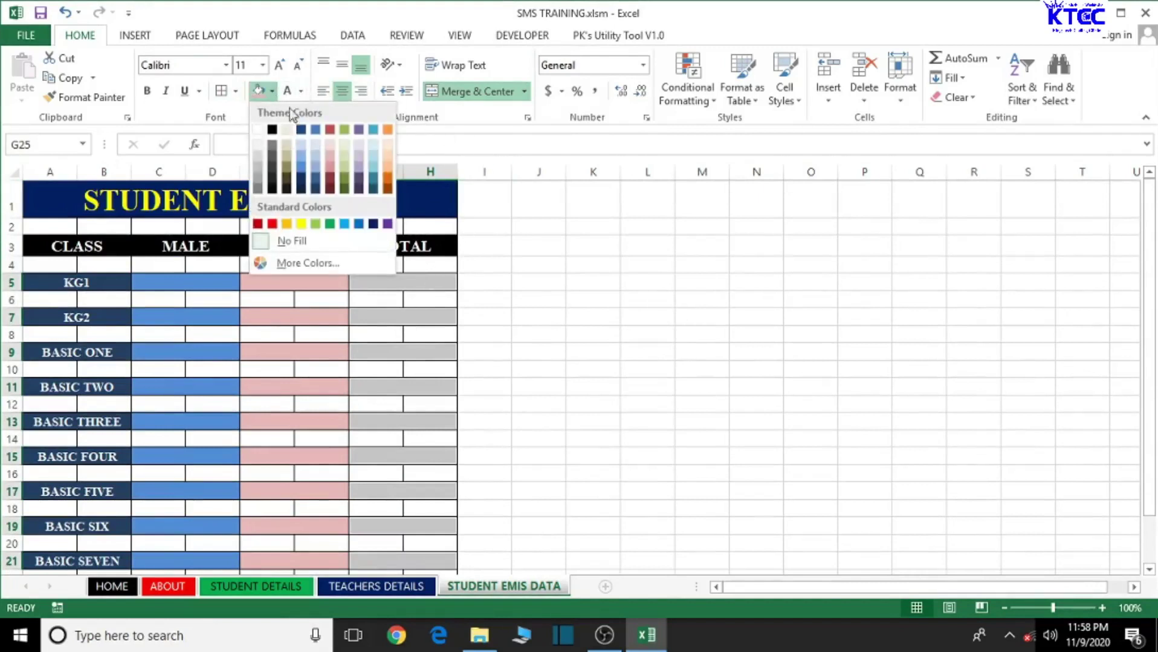
pyautogui.click(315, 224)
pyautogui.scroll(-4, 314, 225)
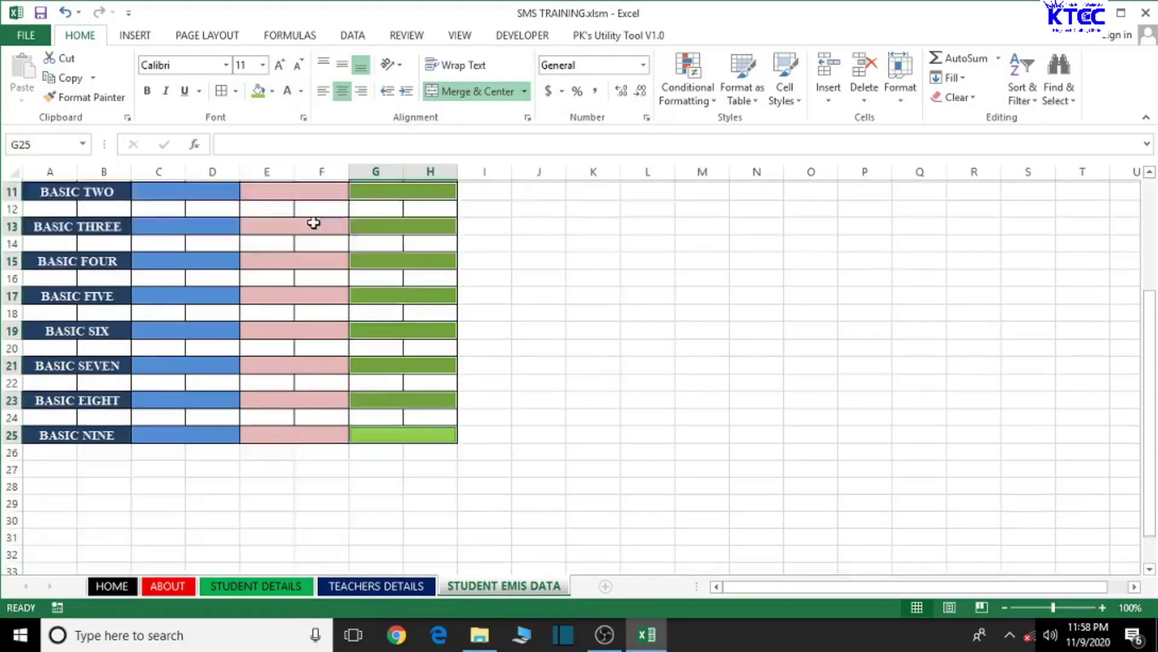
pyautogui.scroll(5, 544, 305)
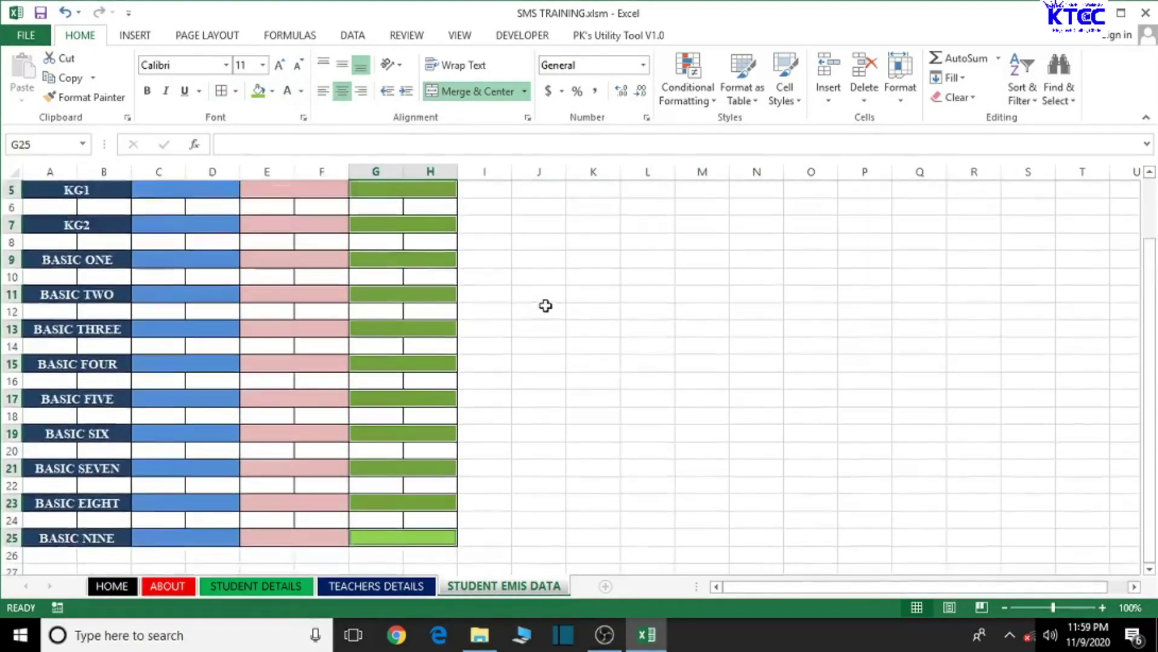
# Step: Format the green TOTAL cells in bold Times New Roman at font size 12
pyautogui.click(184, 64)
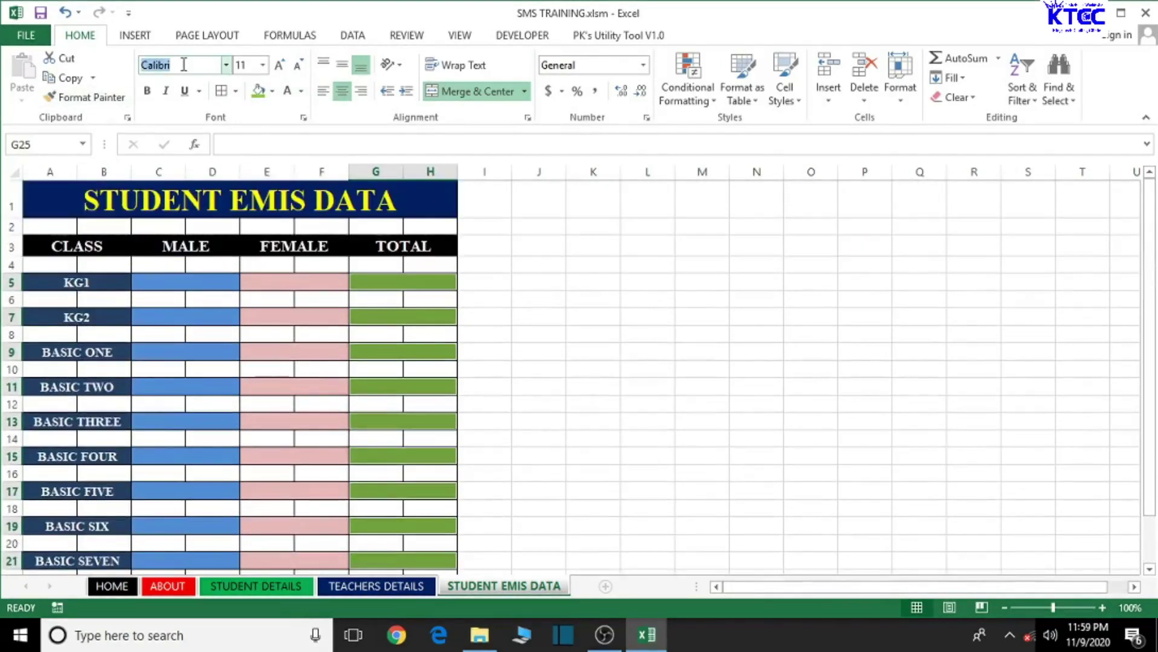
pyautogui.write('Times New Roma')
pyautogui.press('Return')
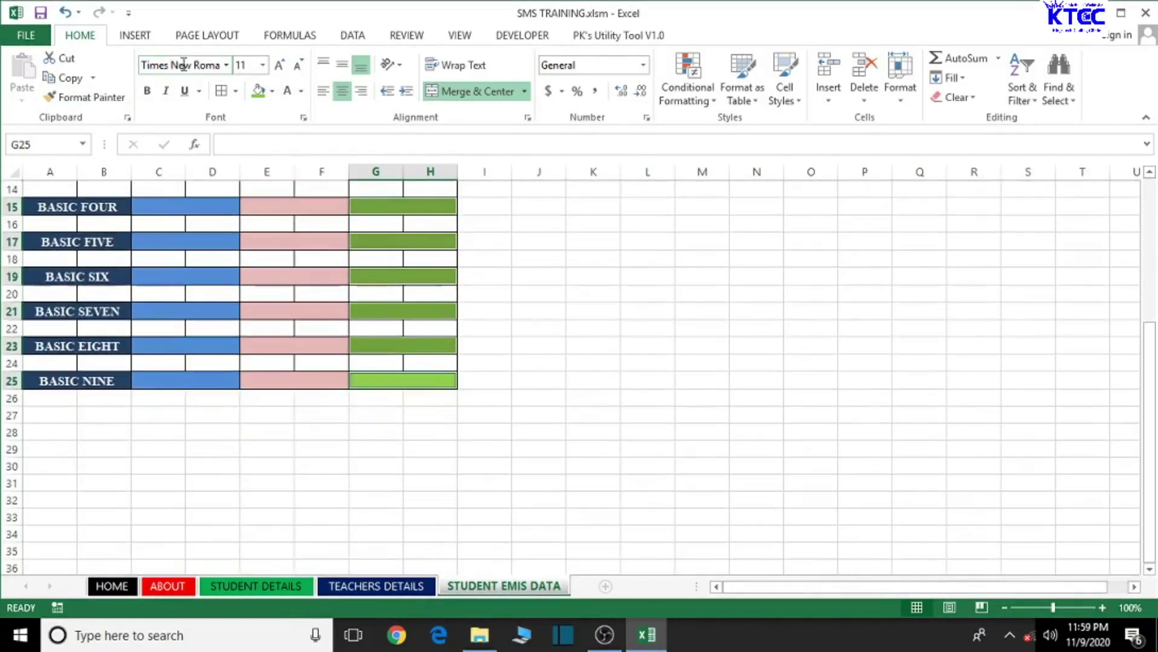
pyautogui.click(279, 65)
pyautogui.scroll(5, 664, 316)
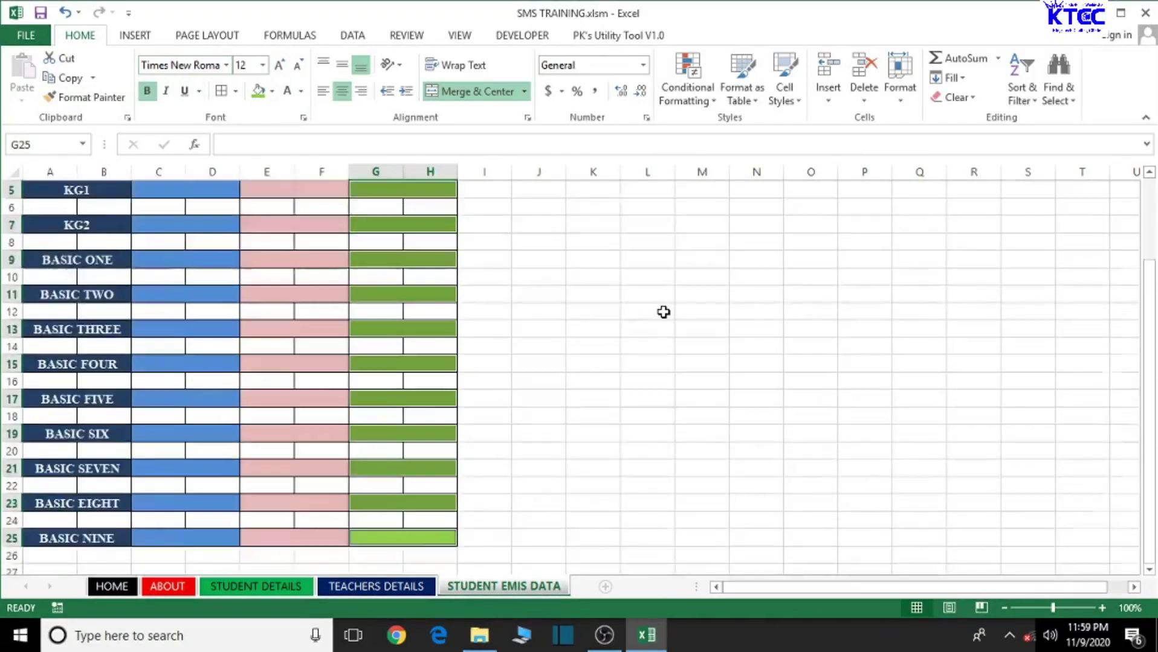
# Step: Set the merged FEMALE cells in every class row from KG1 to BASIC NINE to Times New Roman at font size 12
pyautogui.click(307, 283)
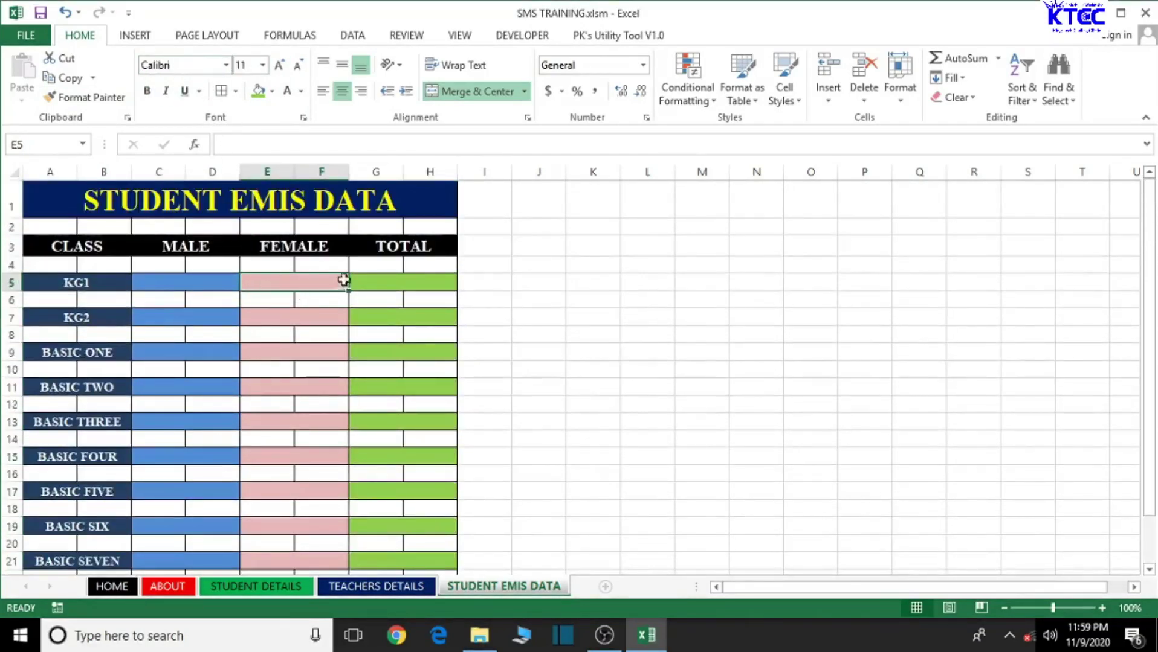
pyautogui.click(385, 281)
pyautogui.click(301, 280)
pyautogui.keyDown('ctrl'); pyautogui.click(291, 318); pyautogui.keyUp('ctrl')
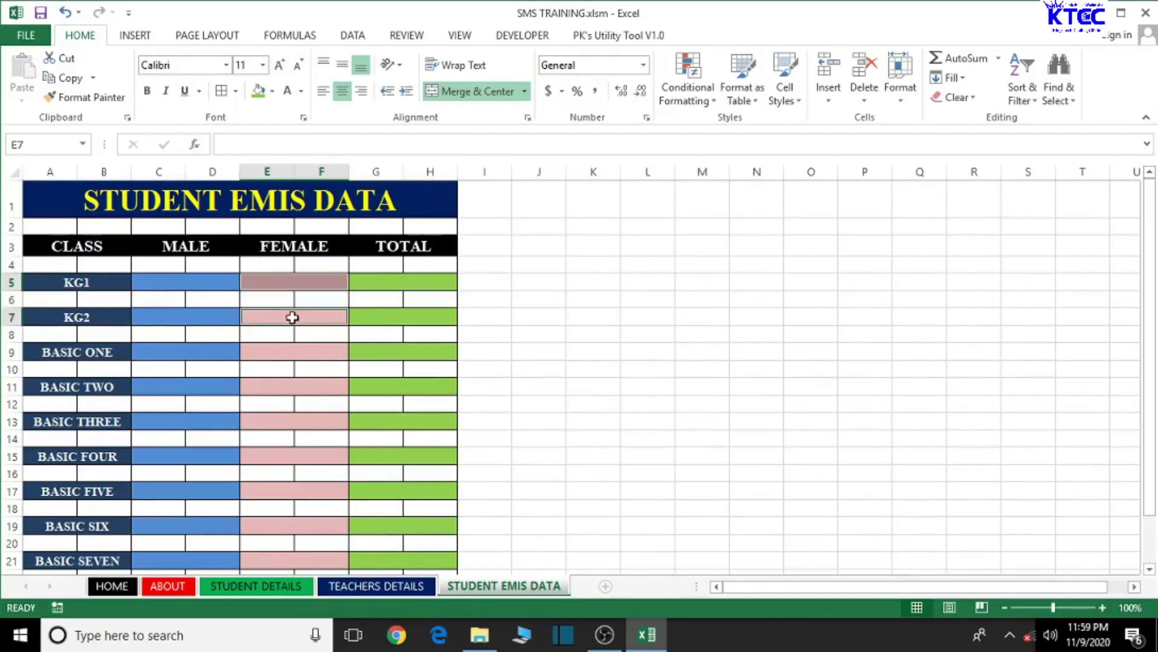
pyautogui.keyDown('ctrl'); pyautogui.click(303, 354); pyautogui.keyUp('ctrl')
pyautogui.keyDown('ctrl'); pyautogui.click(306, 386); pyautogui.keyUp('ctrl')
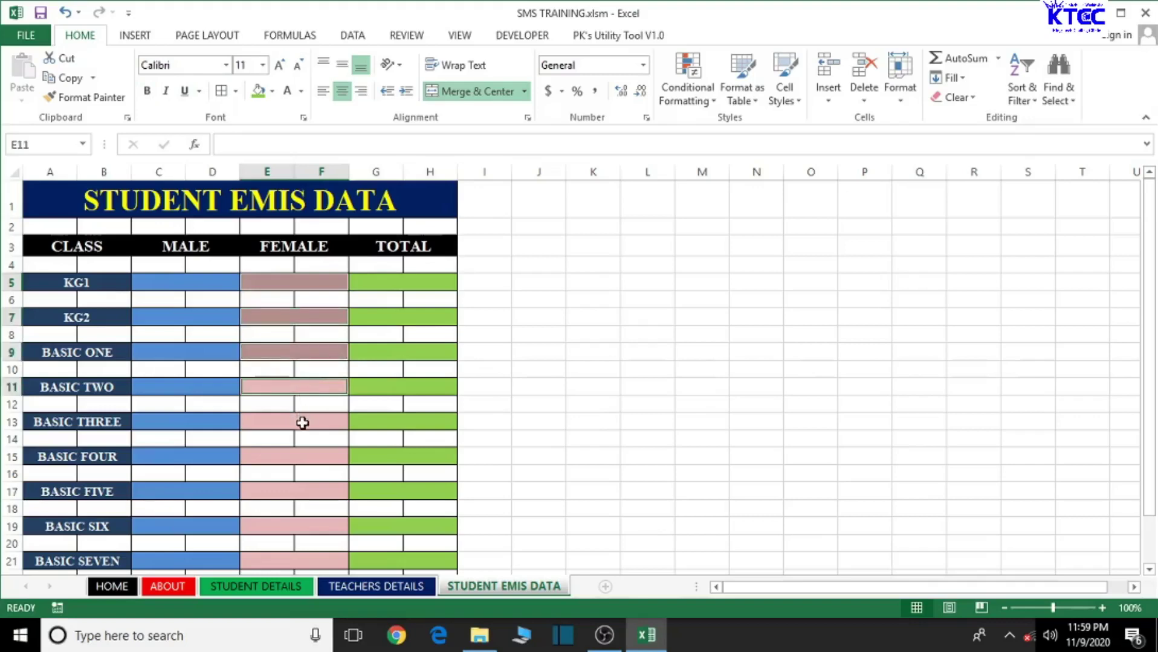
pyautogui.keyDown('ctrl'); pyautogui.click(302, 423); pyautogui.keyUp('ctrl')
pyautogui.keyDown('ctrl'); pyautogui.click(302, 456); pyautogui.keyUp('ctrl')
pyautogui.keyDown('ctrl'); pyautogui.click(300, 489); pyautogui.keyUp('ctrl')
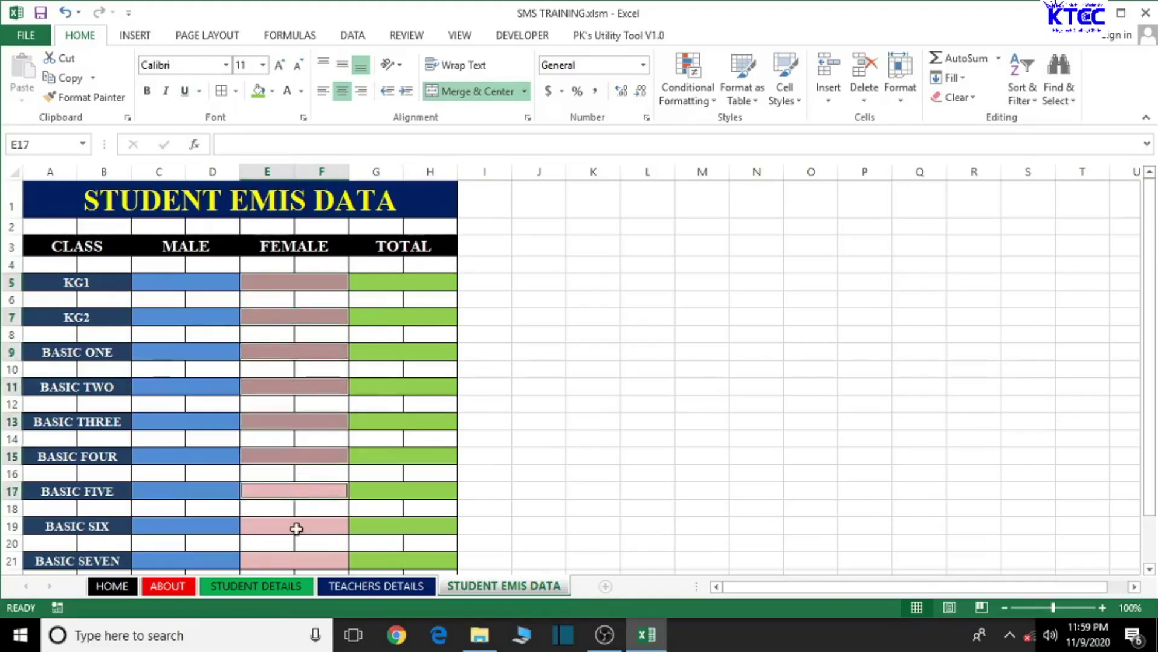
pyautogui.keyDown('ctrl'); pyautogui.click(296, 528); pyautogui.keyUp('ctrl')
pyautogui.scroll(-1, 317, 492)
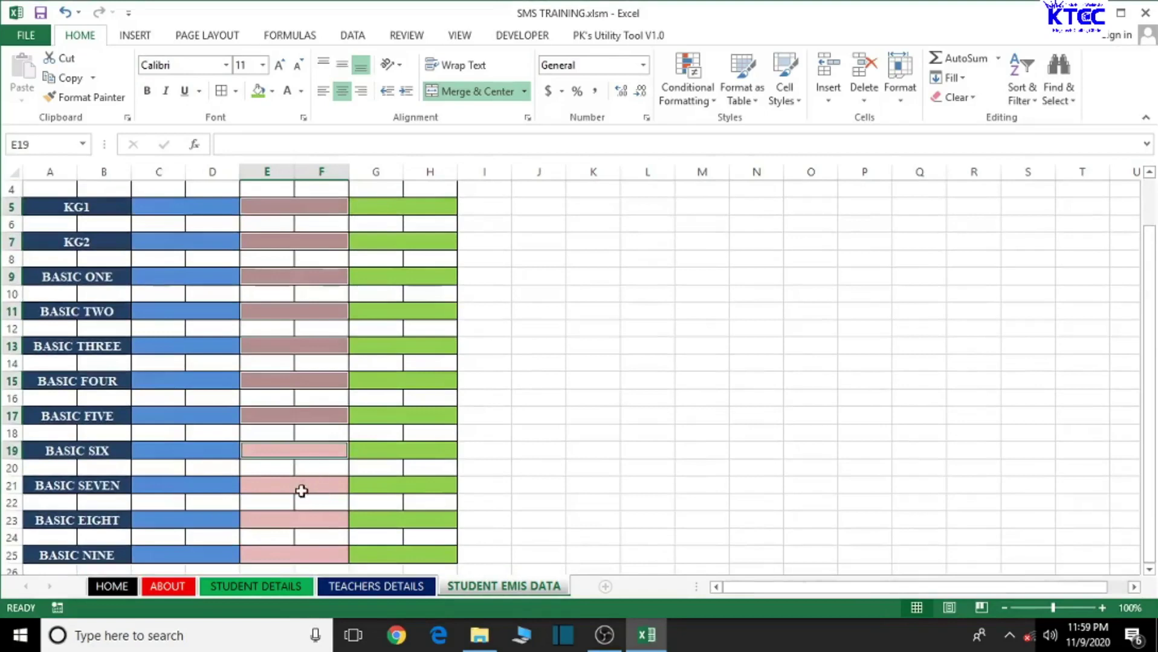
pyautogui.keyDown('ctrl'); pyautogui.click(301, 488); pyautogui.keyUp('ctrl')
pyautogui.keyDown('ctrl'); pyautogui.click(302, 520); pyautogui.keyUp('ctrl')
pyautogui.keyDown('ctrl'); pyautogui.scroll(-1, 312, 506); pyautogui.keyUp('ctrl')
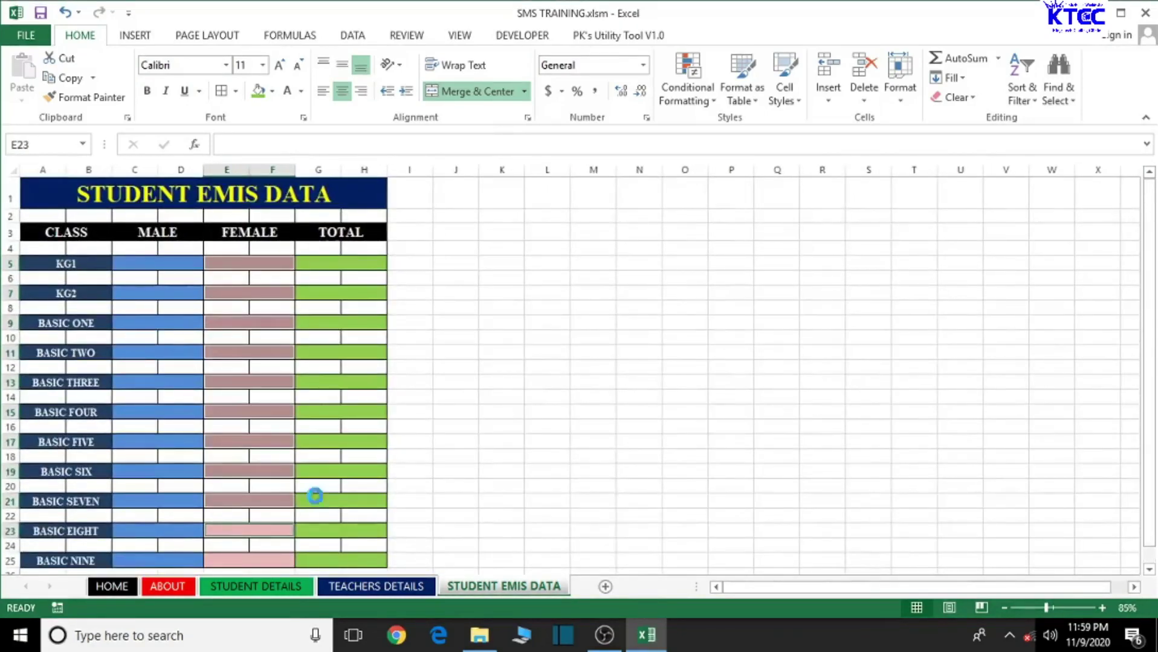
pyautogui.keyDown('ctrl'); pyautogui.scroll(1, 313, 496); pyautogui.keyUp('ctrl')
pyautogui.scroll(-1, 313, 496)
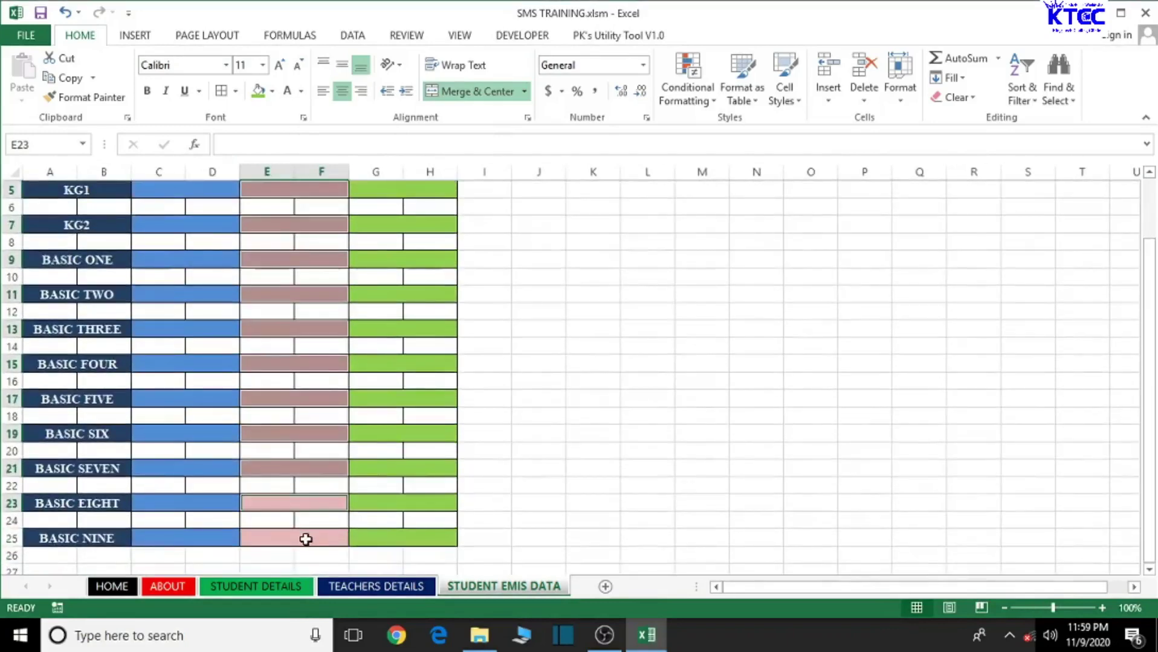
pyautogui.keyDown('ctrl'); pyautogui.click(305, 540); pyautogui.keyUp('ctrl')
pyautogui.click(194, 67)
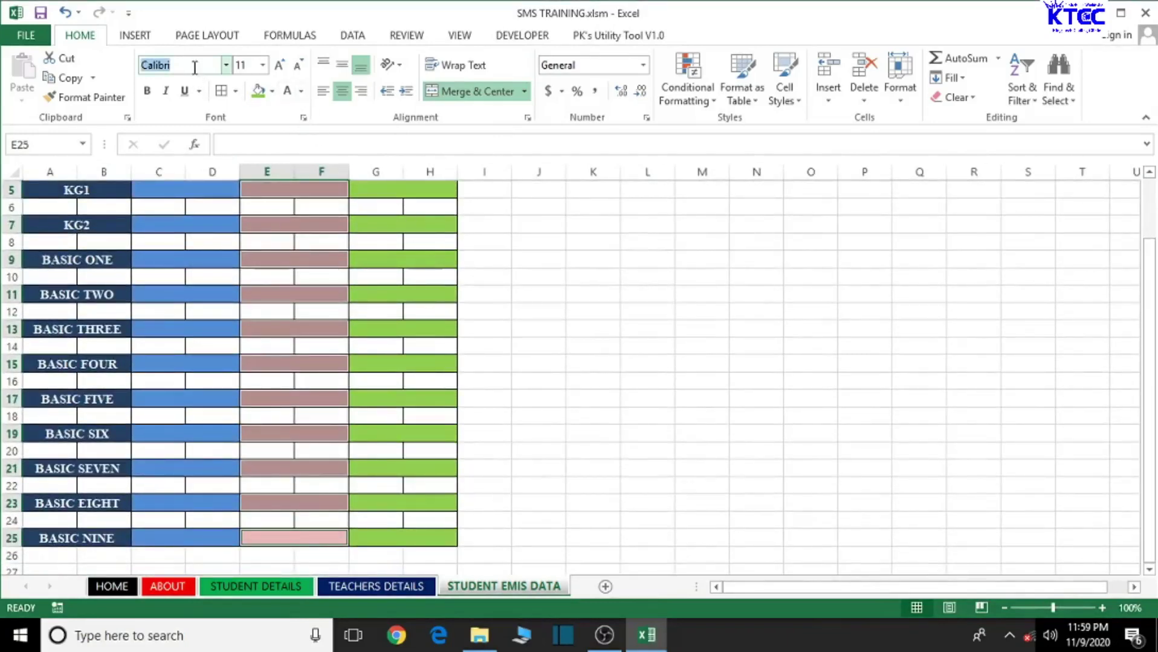
pyautogui.write('Times New Roma')
pyautogui.press('Return')
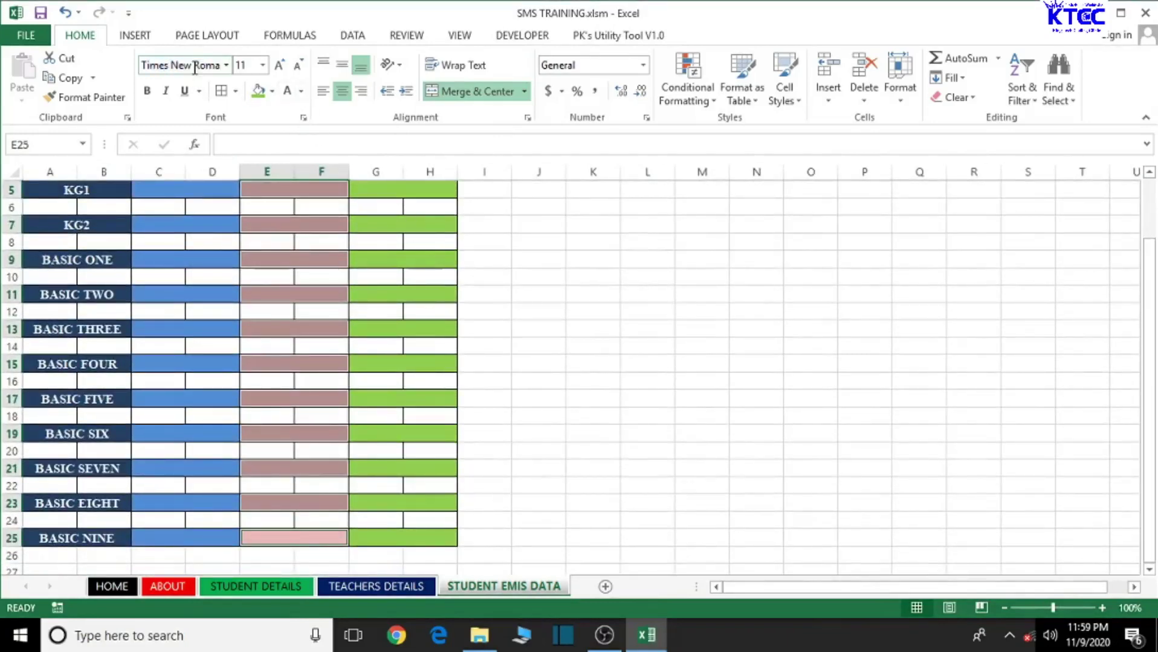
pyautogui.click(280, 65)
pyautogui.click(342, 94)
pyautogui.click(401, 189)
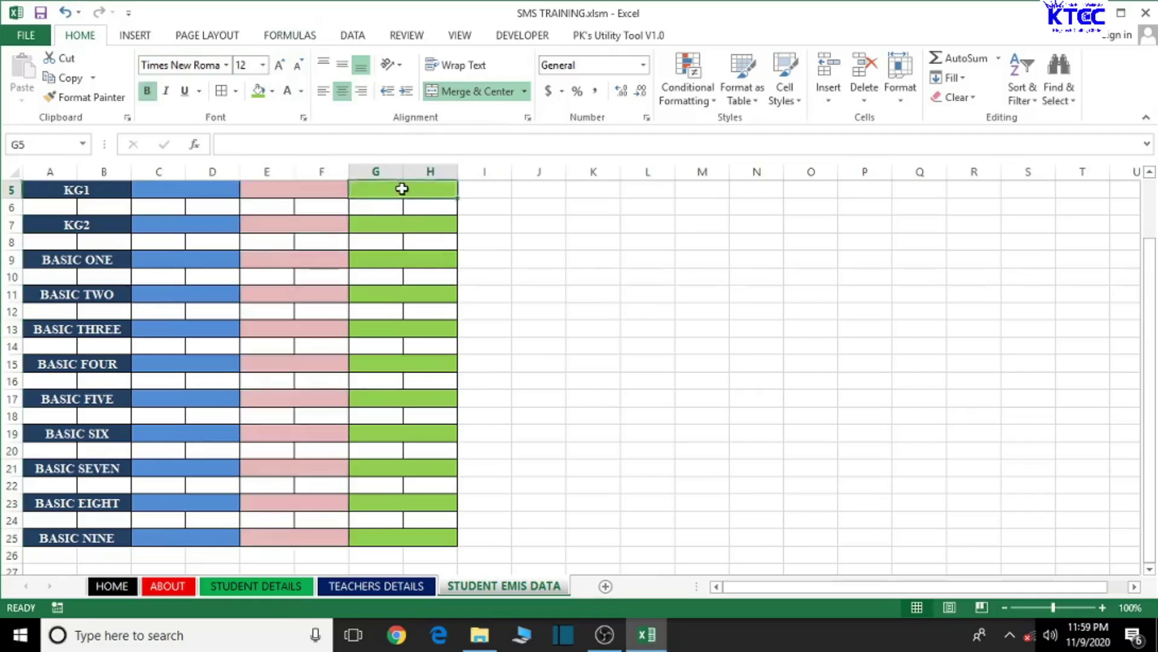
# Step: Enter the label TOTAL in cell A27, below the BASIC NINE row
pyautogui.scroll(-1, 597, 348)
pyautogui.click(597, 346)
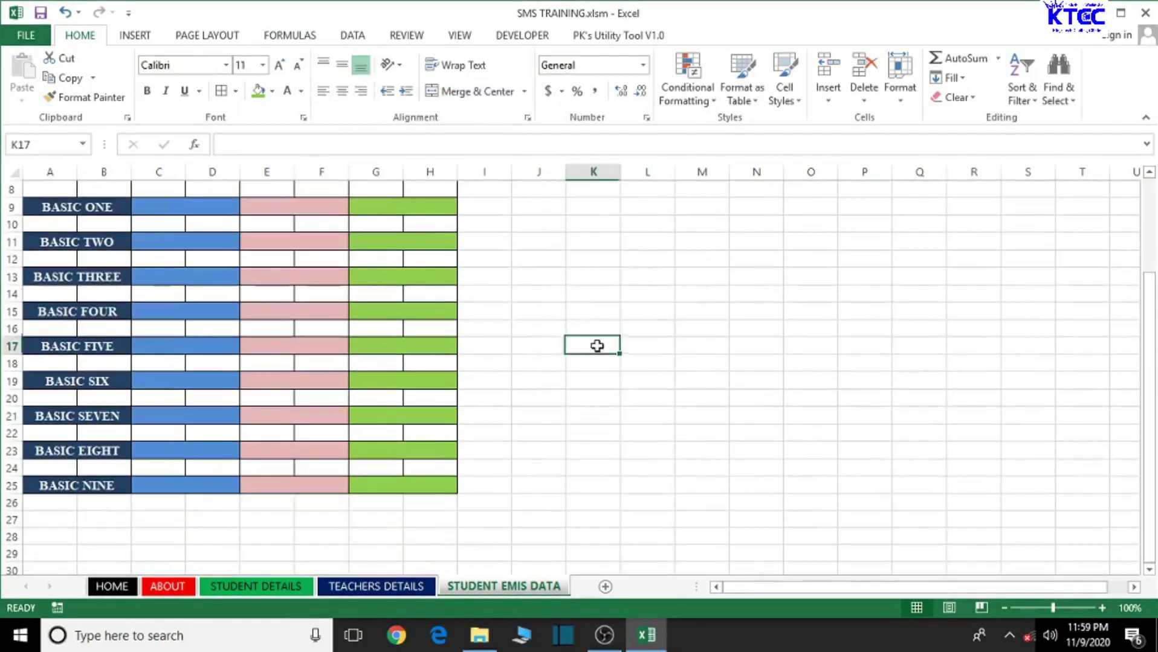
pyautogui.click(49, 518)
pyautogui.write('T')
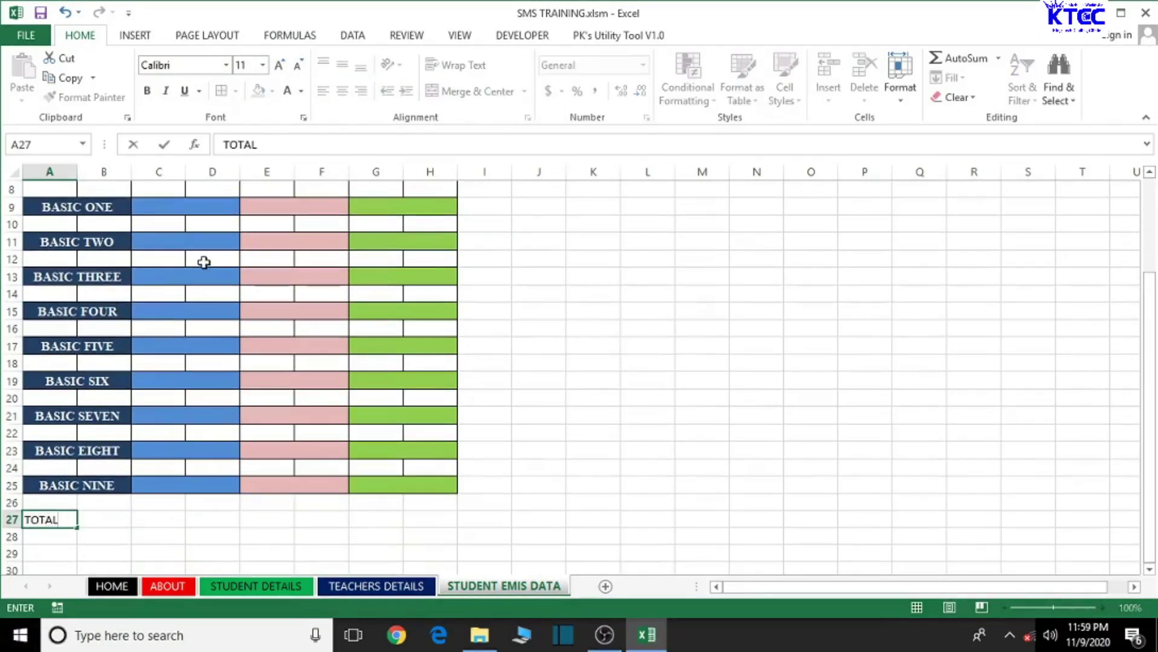
pyautogui.write('OTAL')
pyautogui.click(587, 332)
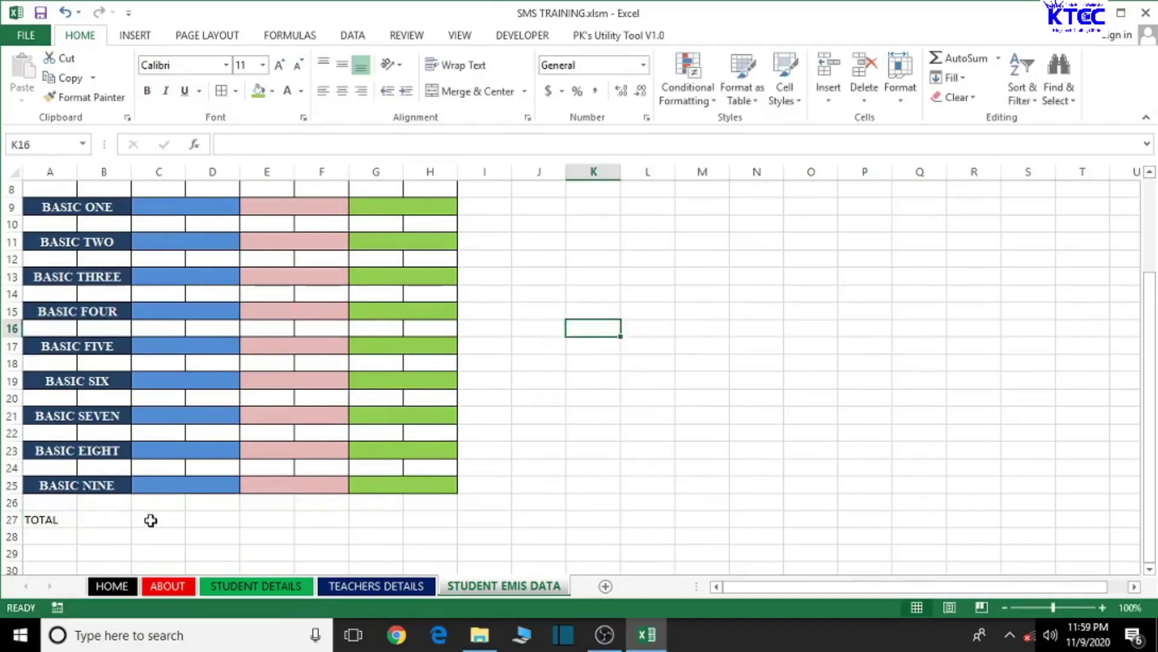
# Step: Merge and center the row 27 cell pairs C27:D27, E27:F27, G27:H27 and A27:B27
pyautogui.moveTo(150, 521); pyautogui.dragTo(202, 520)
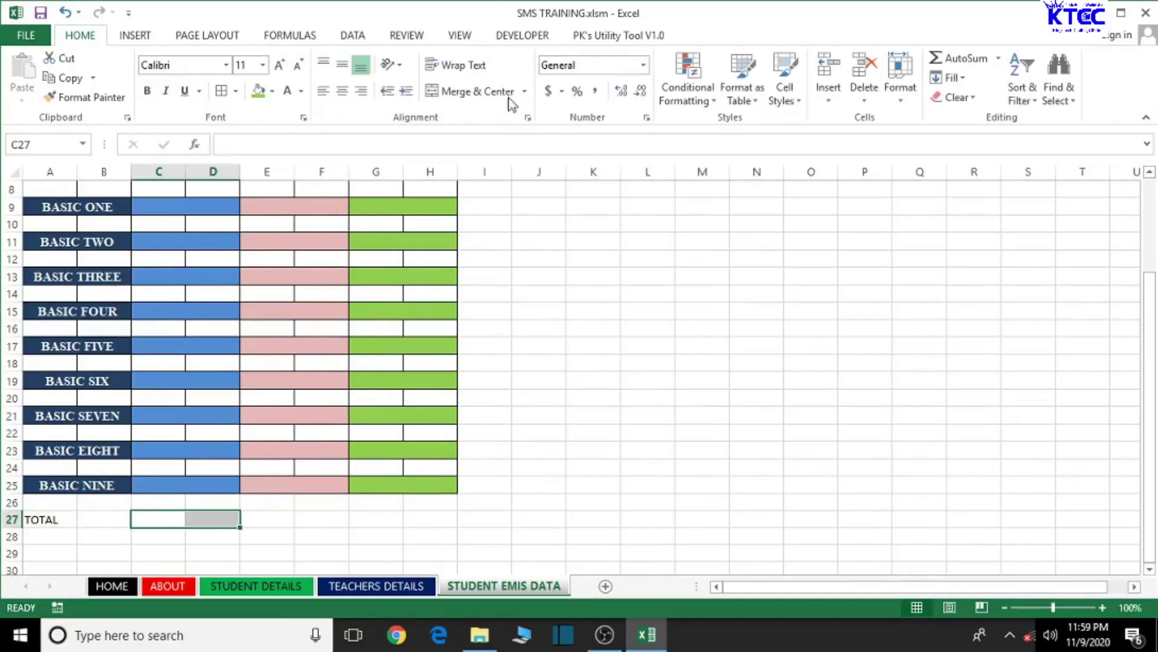
pyautogui.click(473, 92)
pyautogui.moveTo(273, 521); pyautogui.dragTo(426, 522)
pyautogui.click(468, 91)
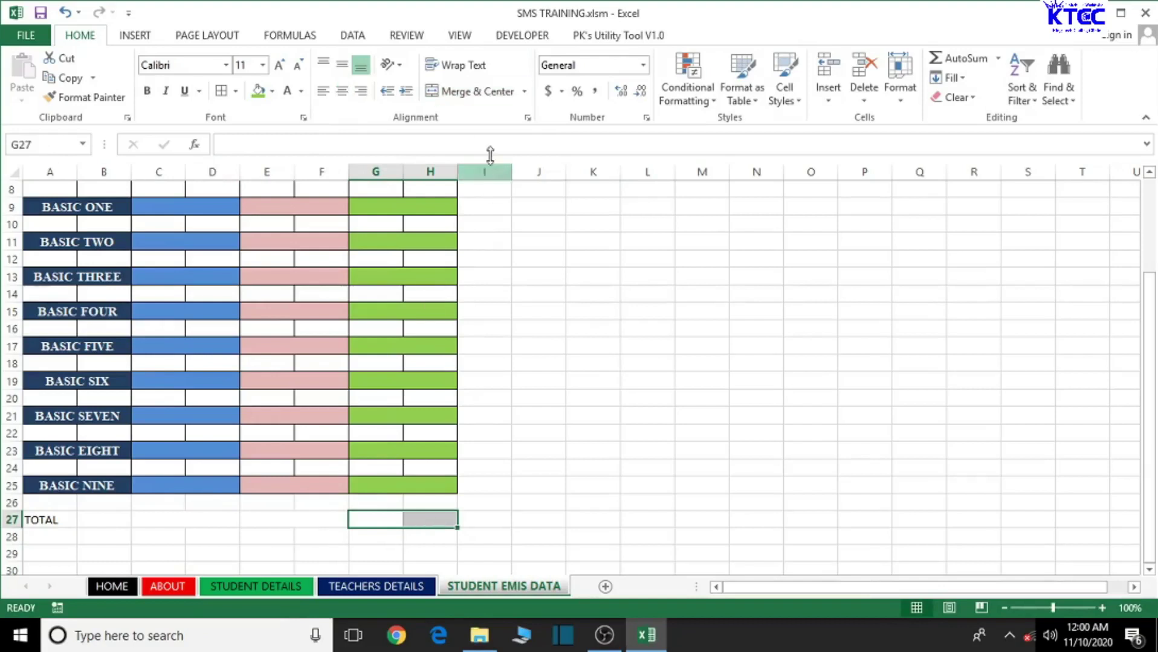
pyautogui.click(475, 96)
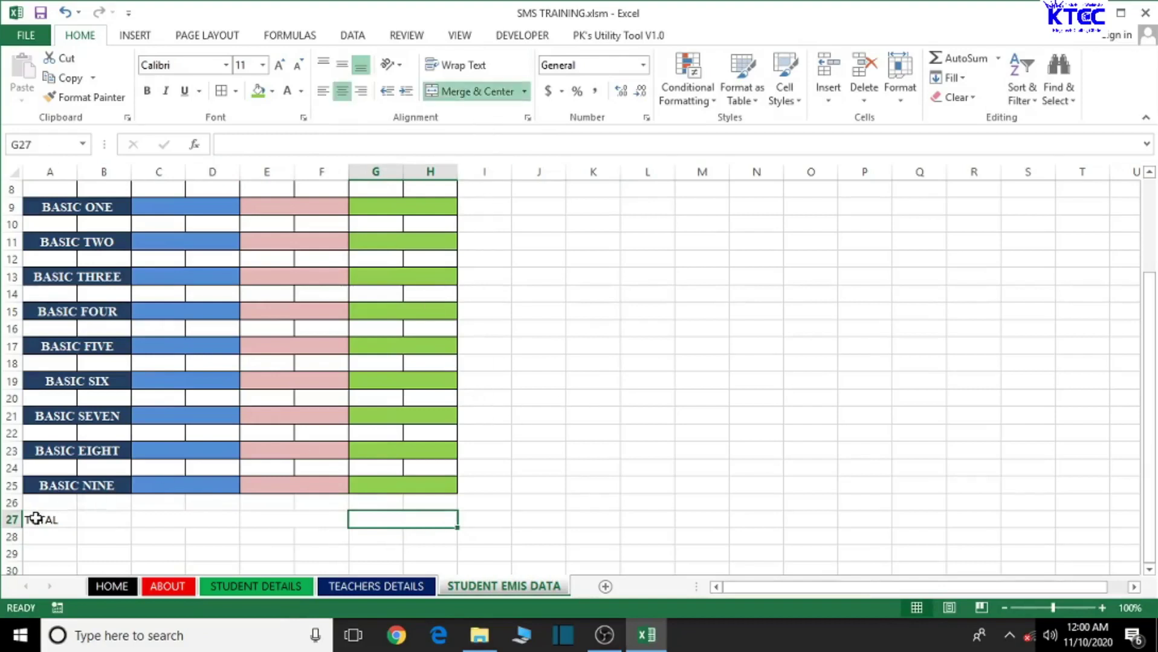
pyautogui.moveTo(33, 520); pyautogui.dragTo(100, 520)
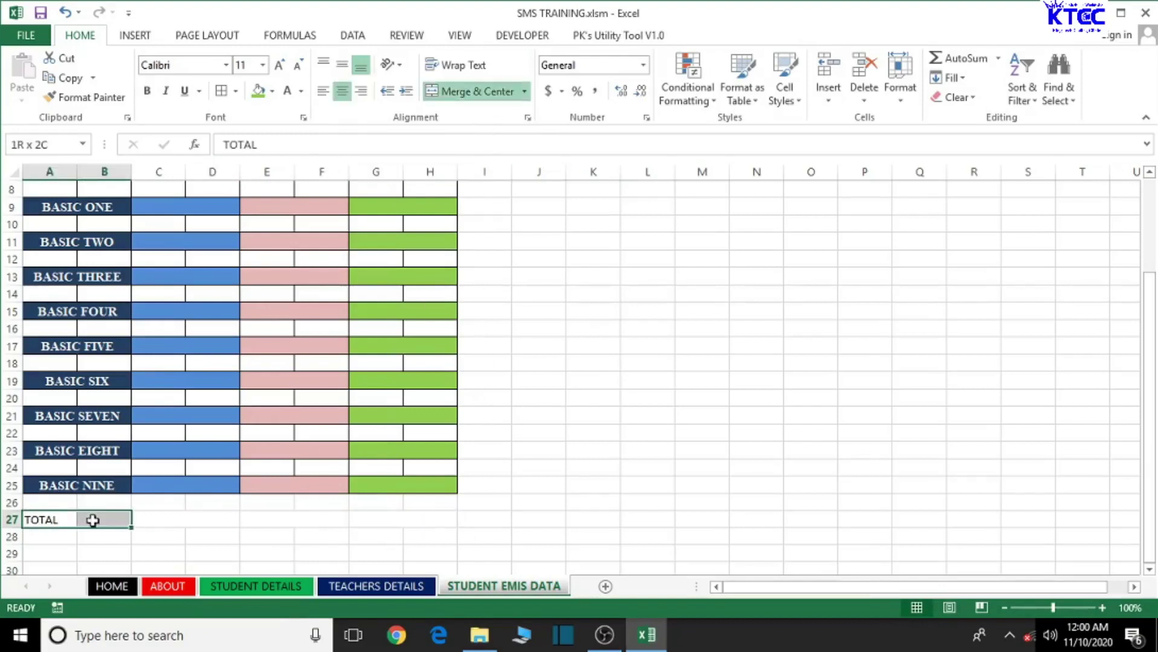
pyautogui.click(452, 99)
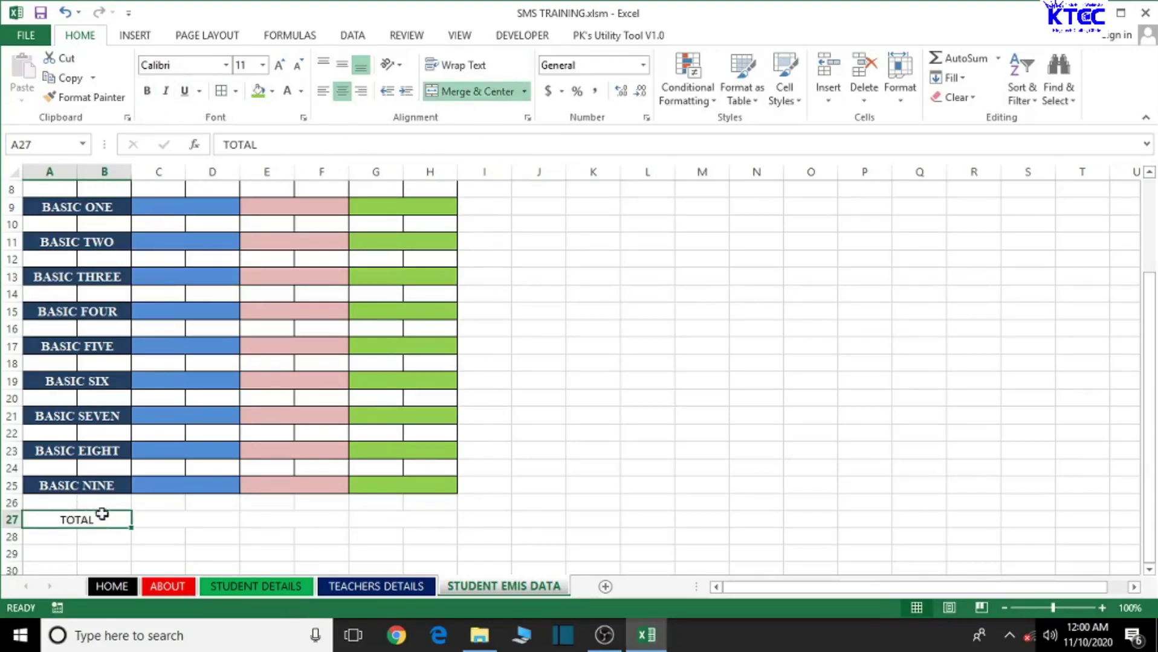
pyautogui.click(85, 97)
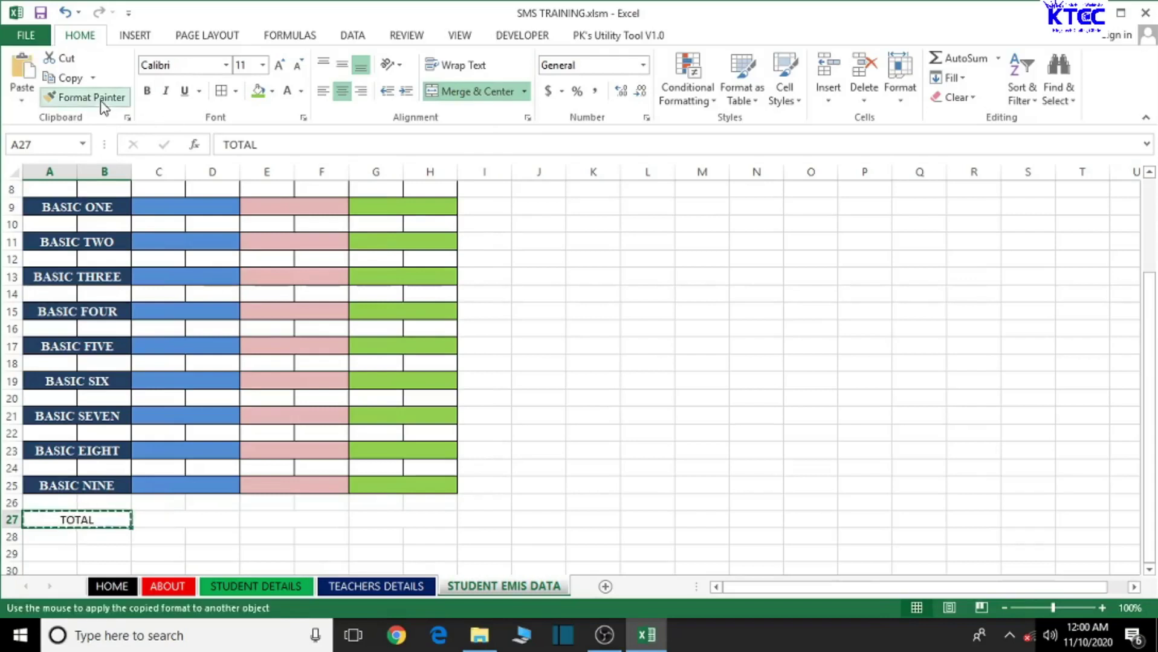
pyautogui.click(57, 486)
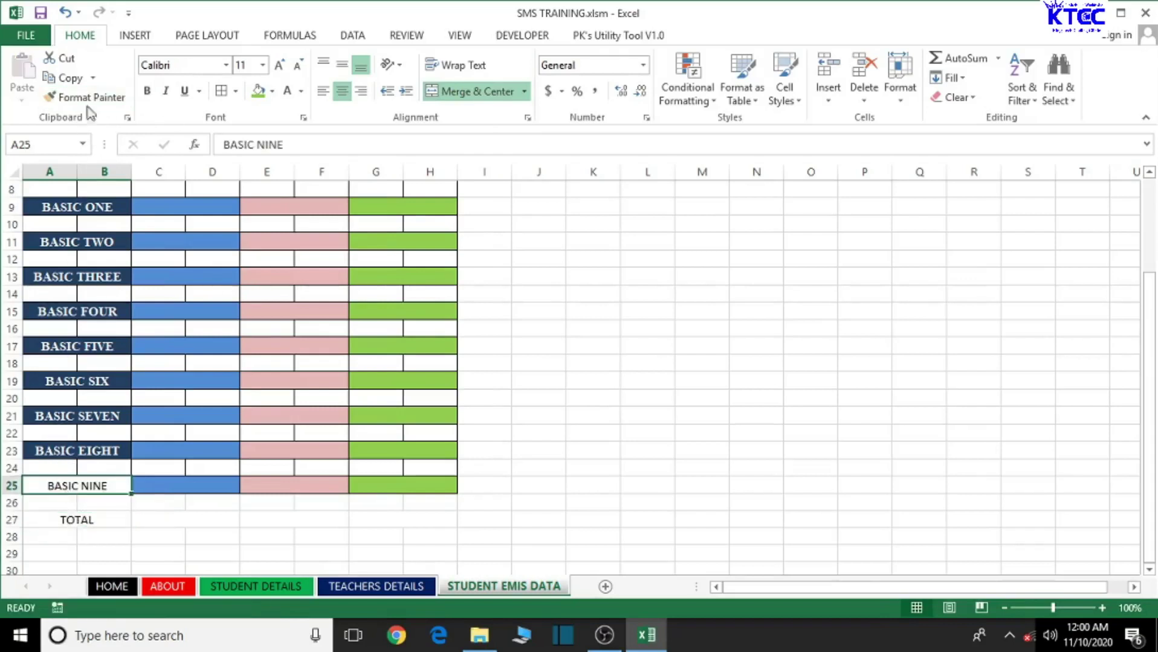
pyautogui.click(66, 13)
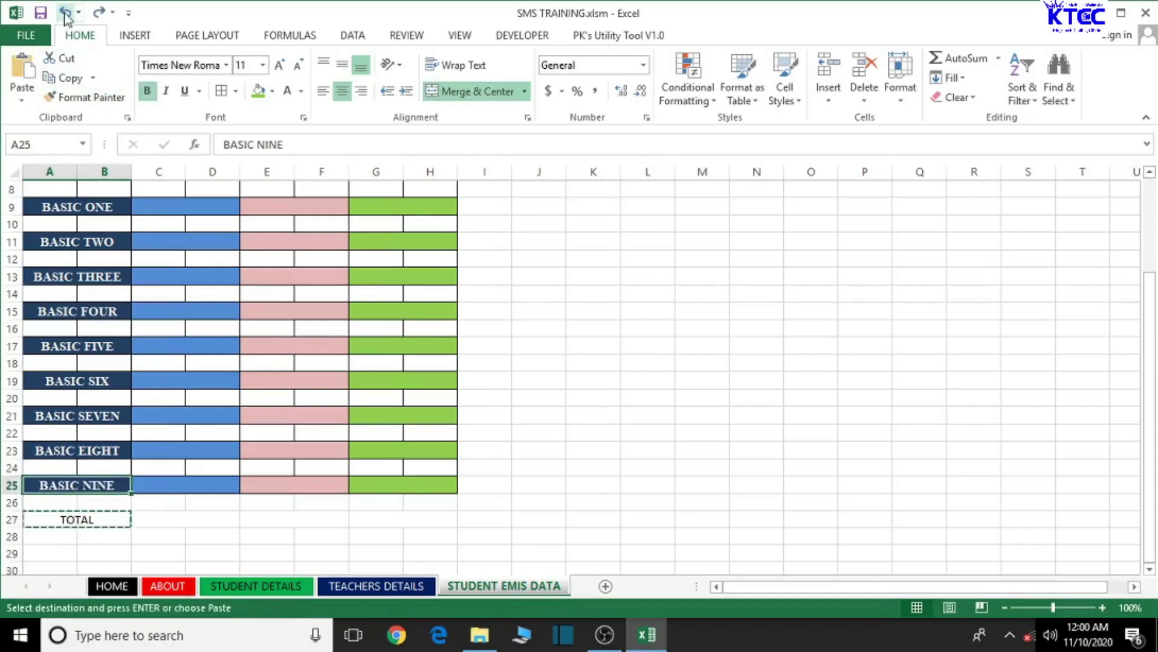
pyautogui.click(65, 13)
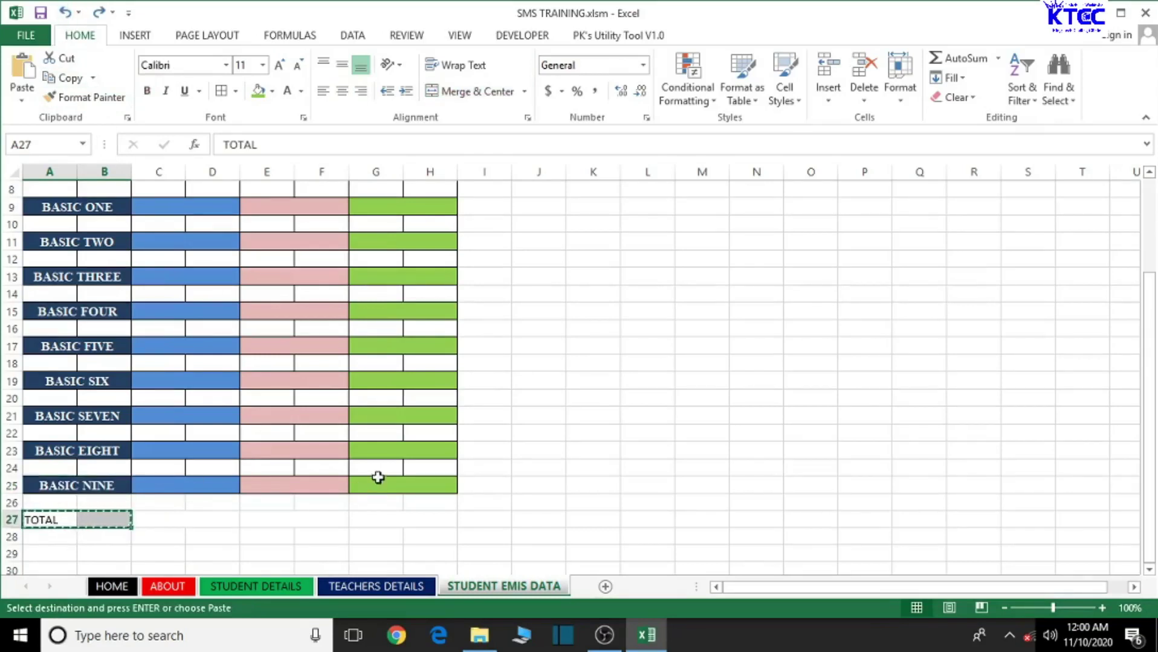
pyautogui.click(538, 507)
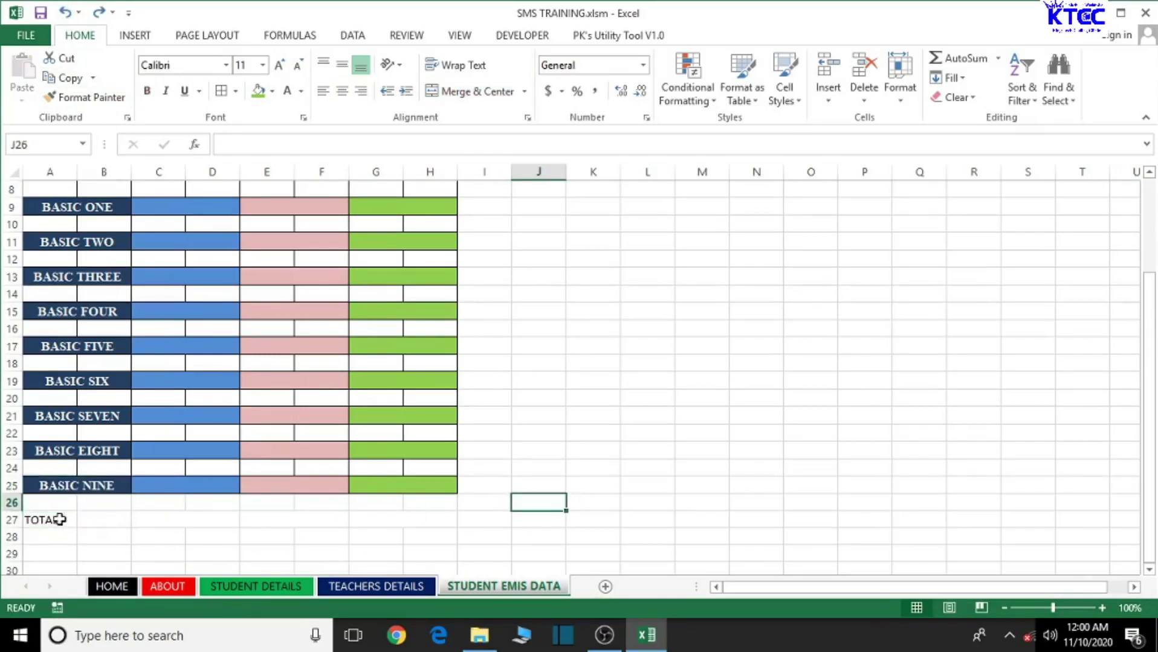
# Step: Merge and center A27:B27 and copy the BASIC NINE label's formatting onto the TOTAL label
pyautogui.moveTo(60, 520); pyautogui.dragTo(111, 520)
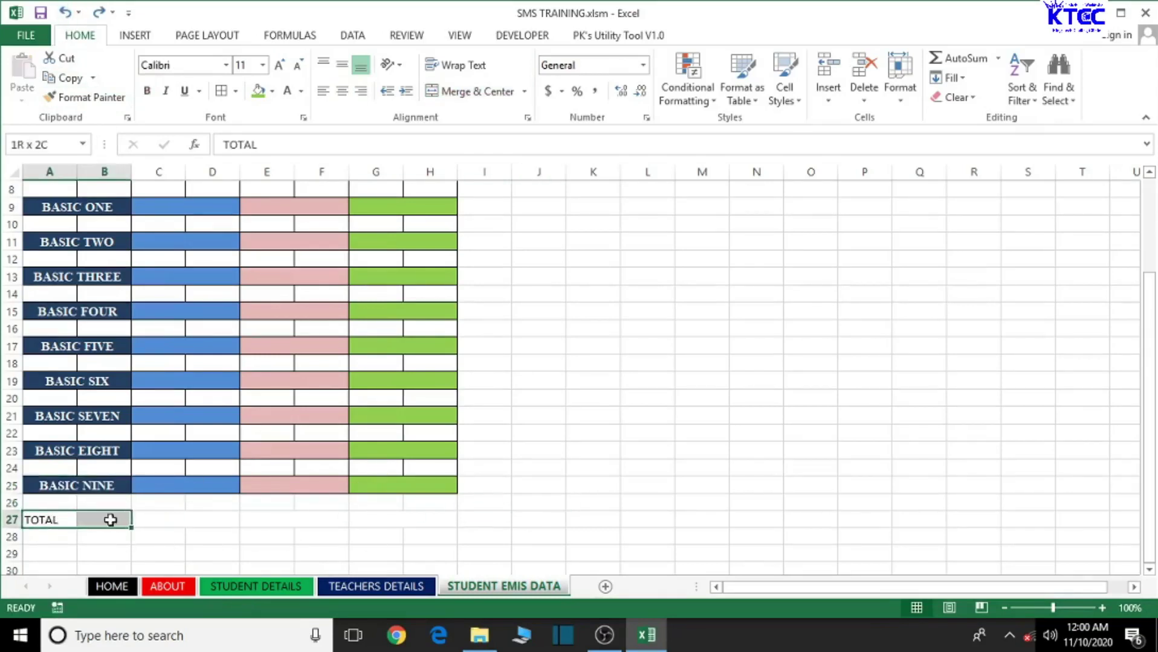
pyautogui.click(472, 91)
pyautogui.click(199, 533)
pyautogui.click(85, 484)
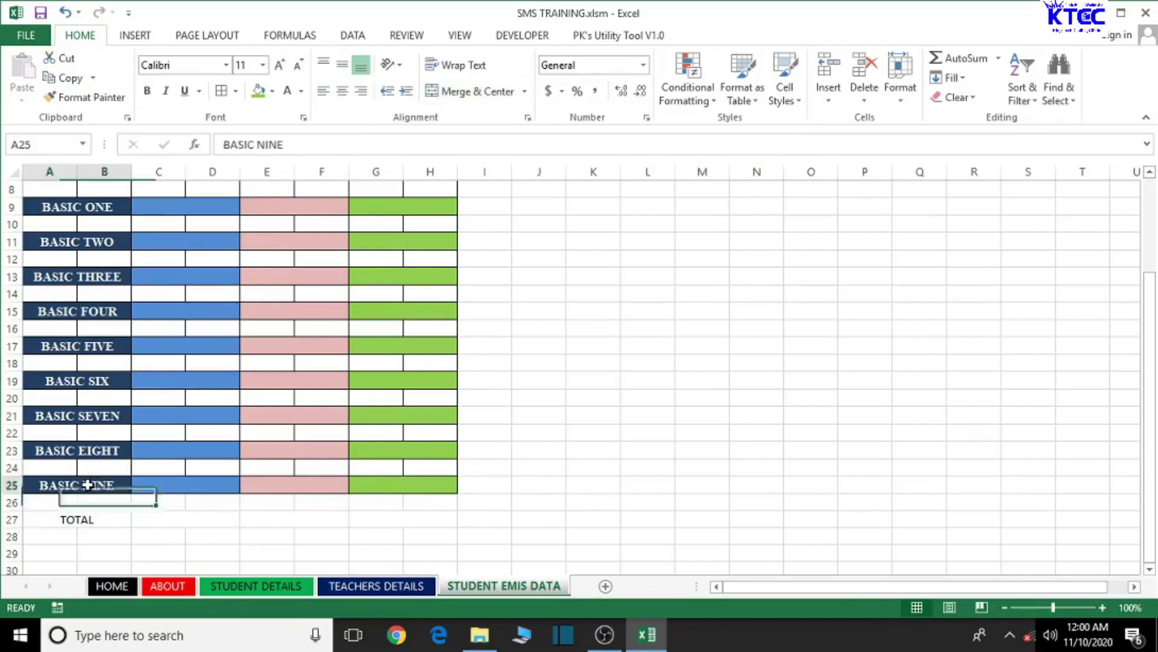
pyautogui.click(83, 97)
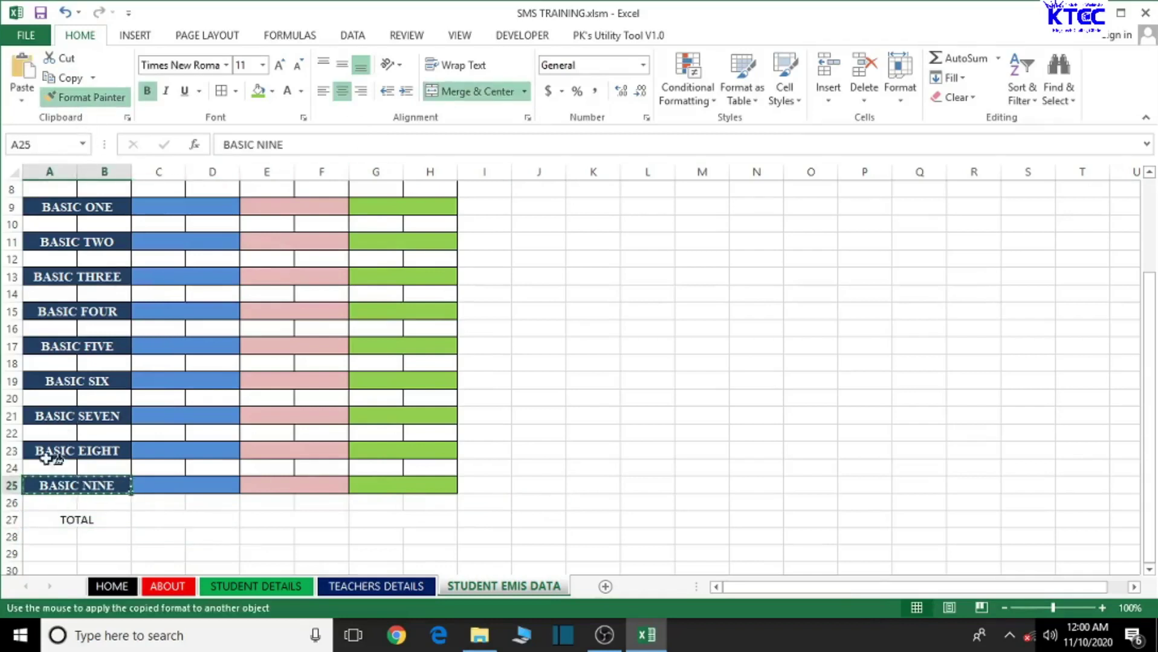
pyautogui.click(60, 521)
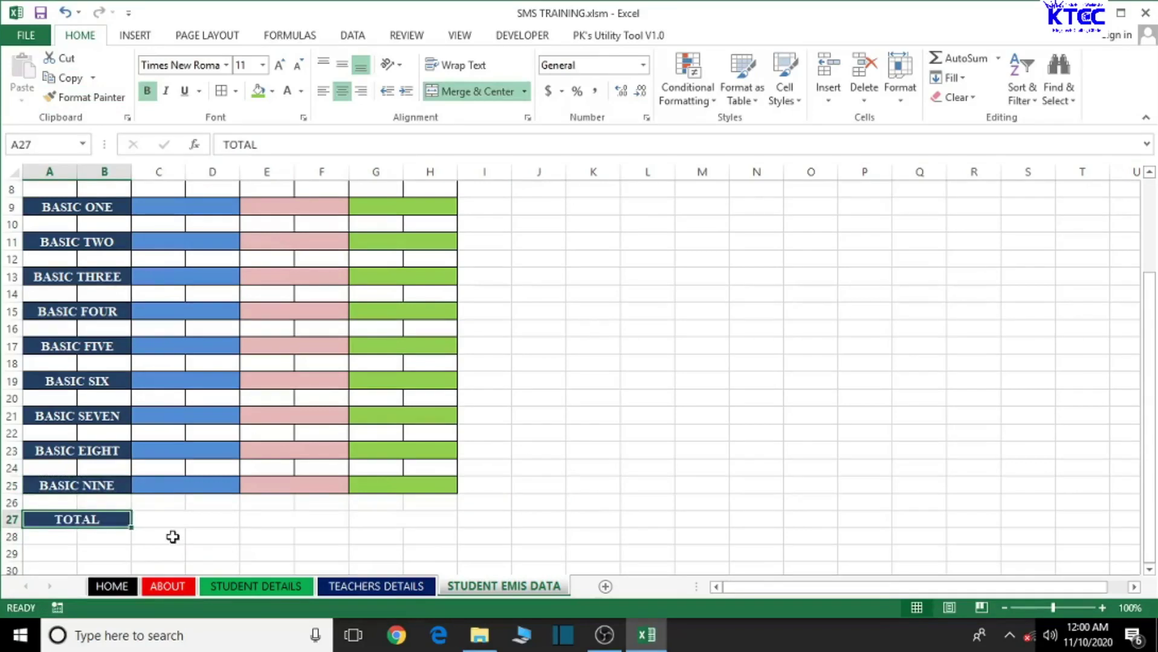
pyautogui.click(636, 396)
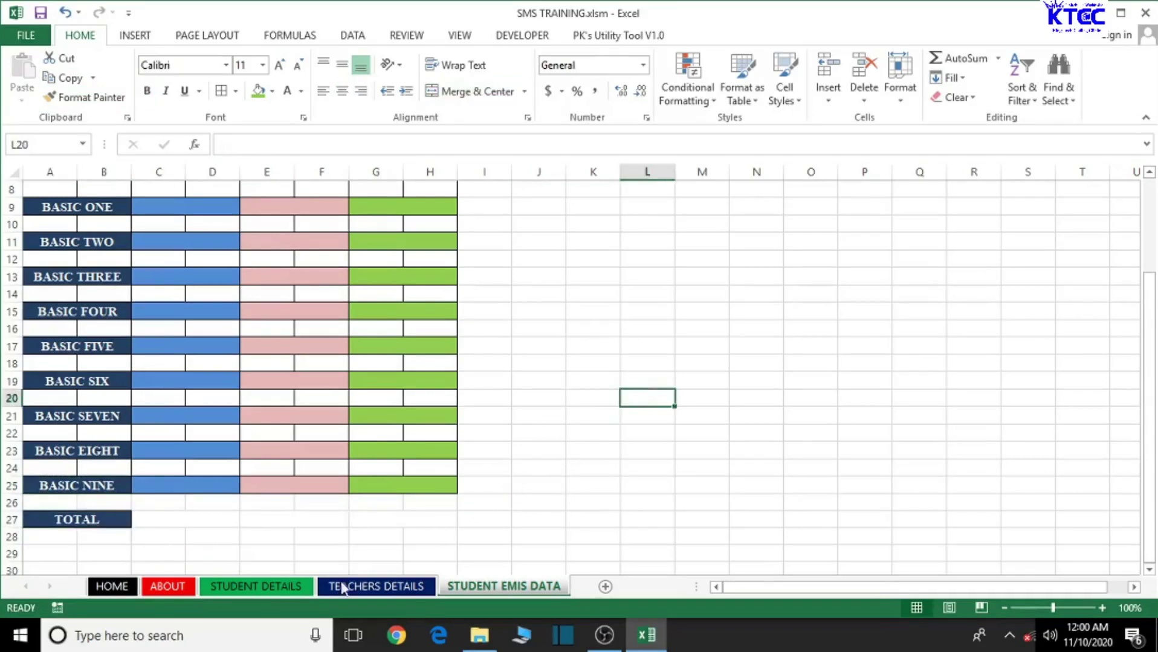
# Step: Fill the TOTAL row's merged cell C27:D27 with red and E27:F27 with yellow
pyautogui.click(184, 523)
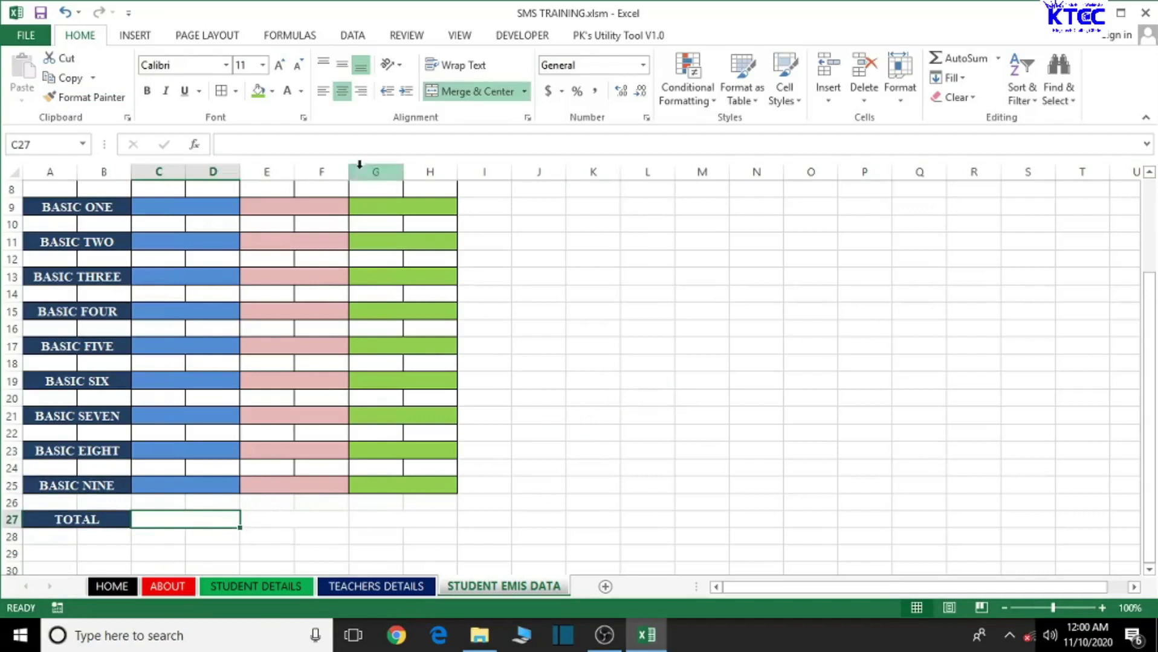
pyautogui.click(301, 92)
pyautogui.click(287, 97)
pyautogui.click(272, 91)
pyautogui.click(269, 222)
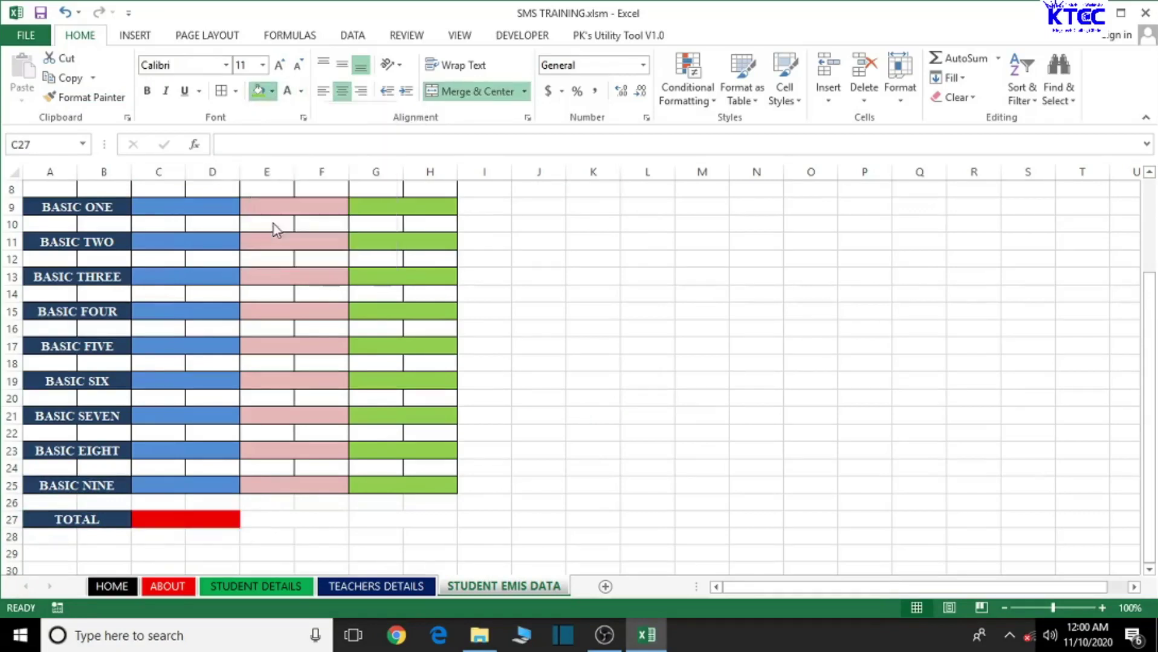
pyautogui.click(300, 520)
pyautogui.click(272, 92)
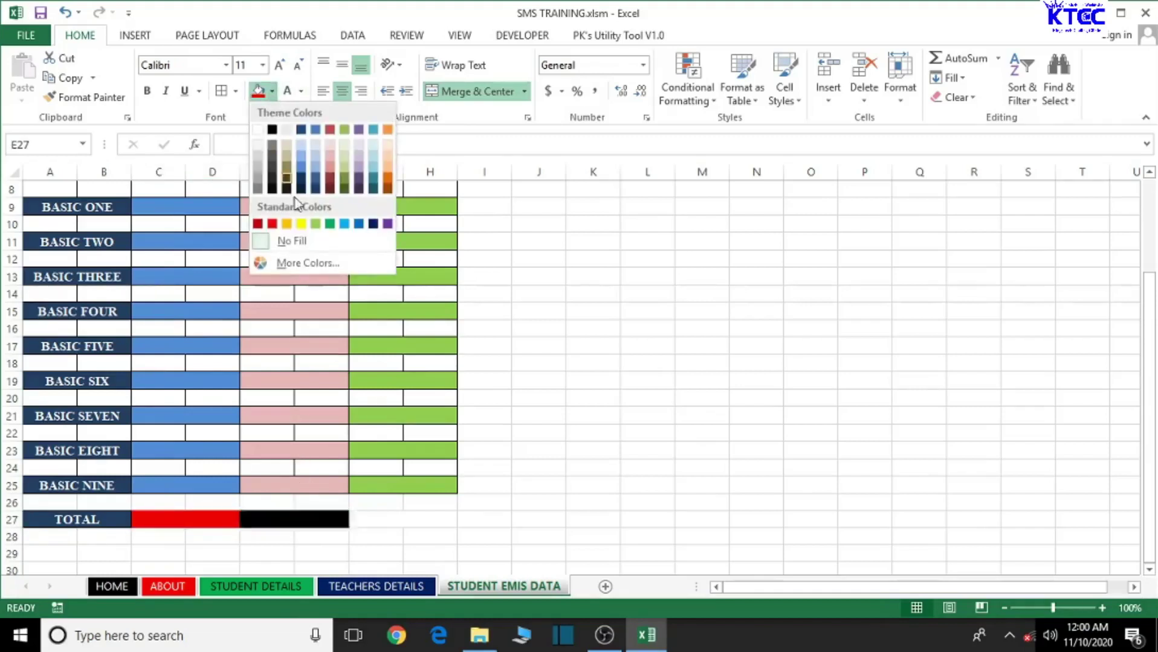
pyautogui.click(301, 223)
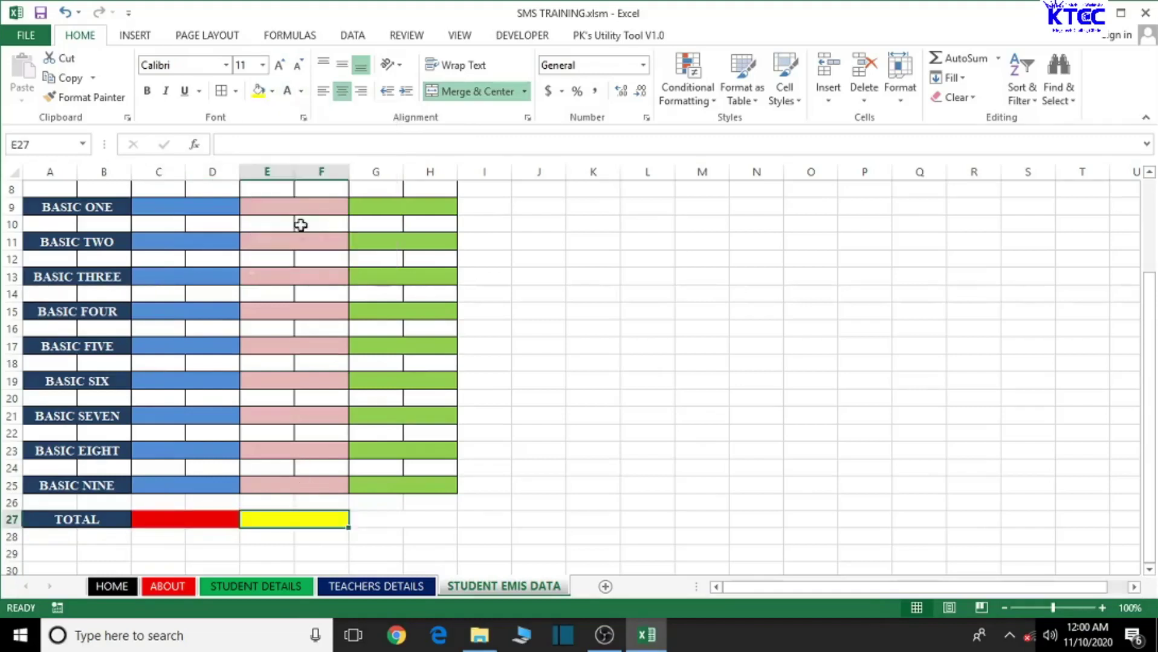
# Step: Fill the TOTAL row's merged cell G27:H27 with standard green
pyautogui.click(418, 522)
pyautogui.click(272, 92)
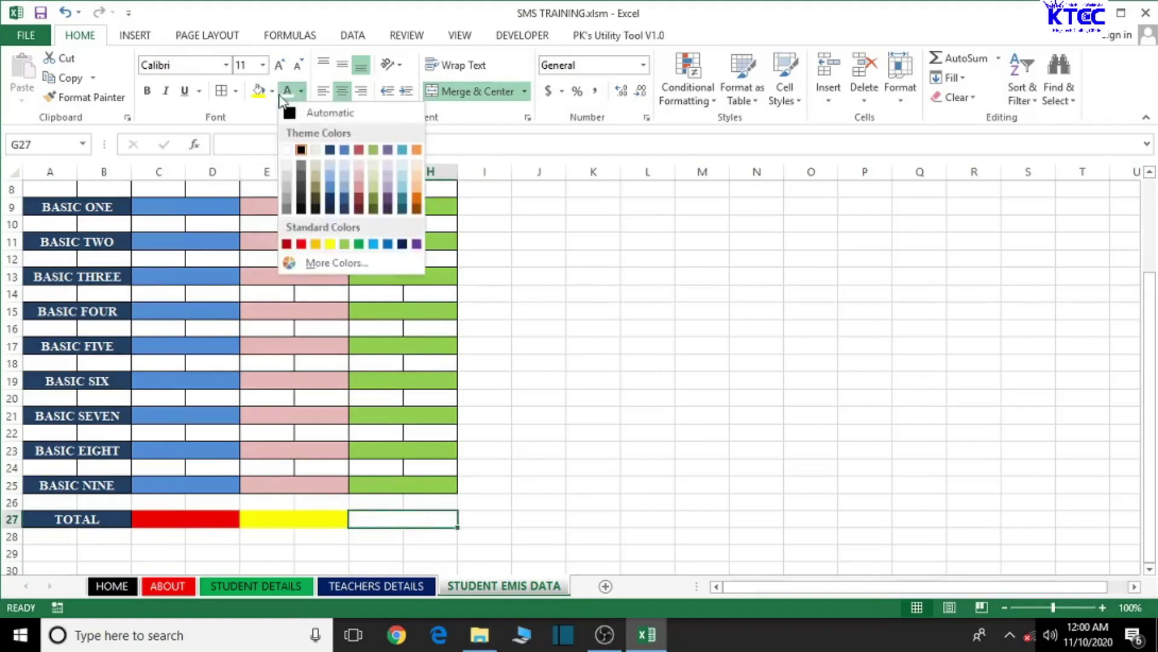
pyautogui.click(273, 92)
pyautogui.click(272, 92)
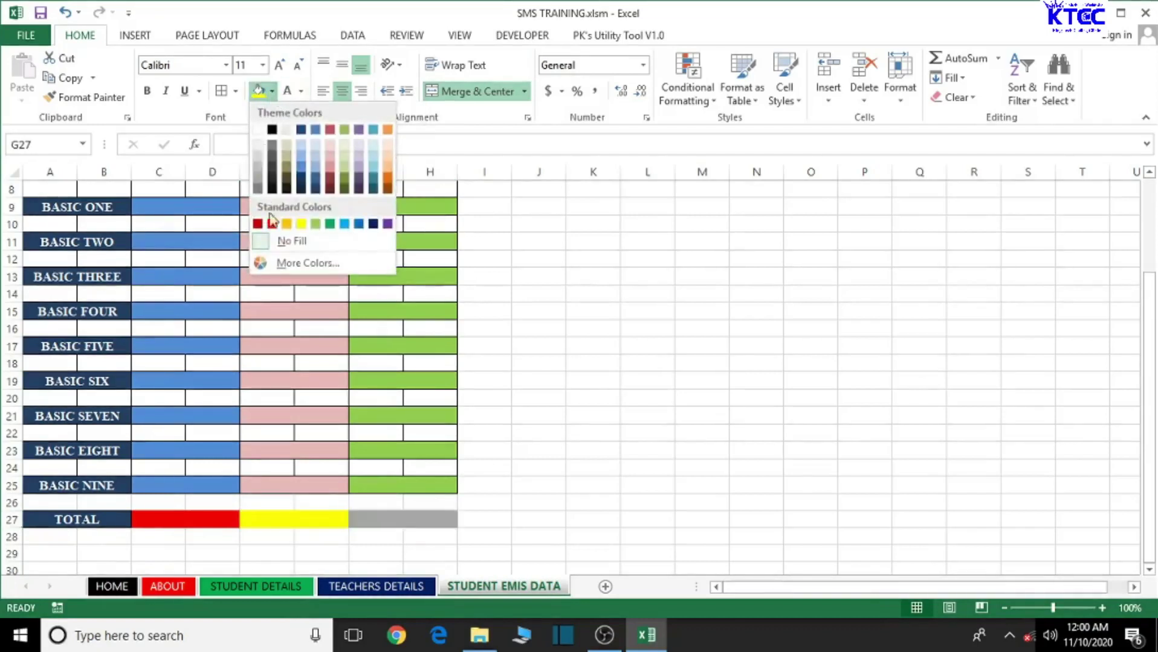
pyautogui.click(329, 224)
pyautogui.click(631, 385)
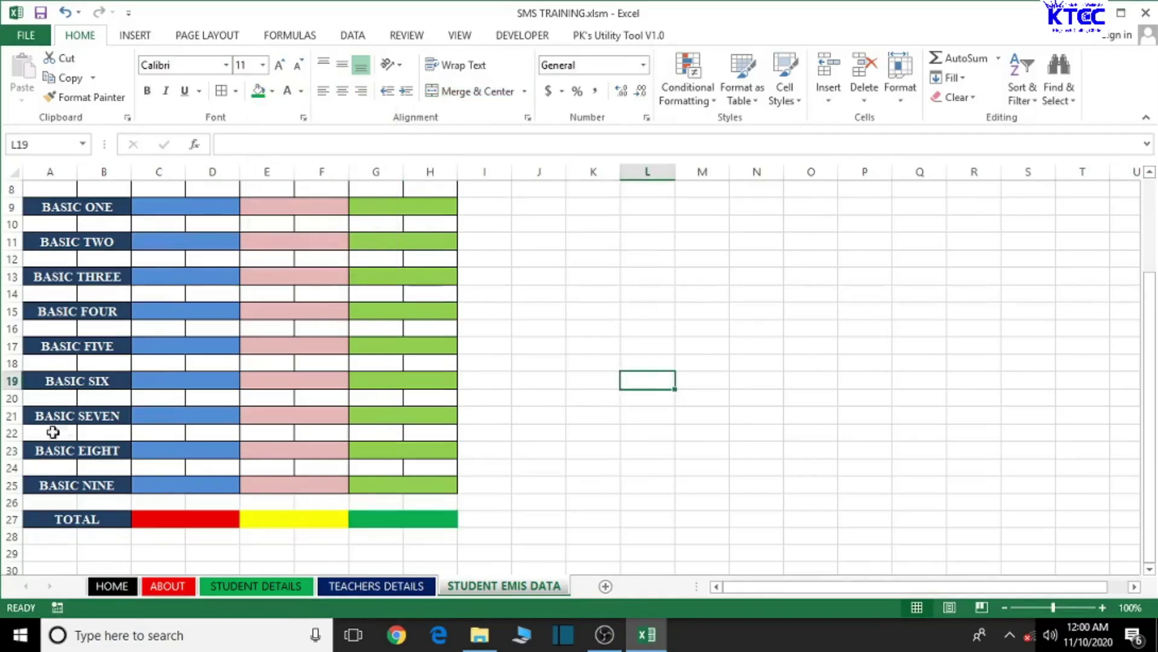
# Step: Set the red, yellow and green merged cells in row 27 to Times New Roman at font size 12
pyautogui.scroll(1, 189, 538)
pyautogui.scroll(-1, 193, 534)
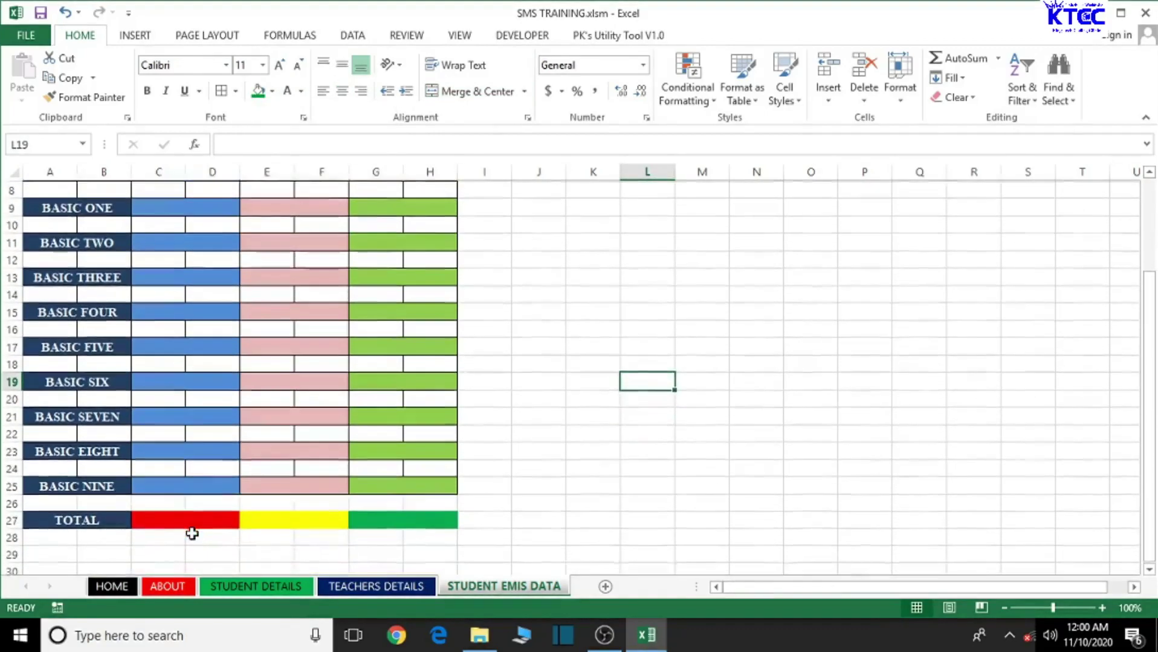
pyautogui.scroll(3, 486, 516)
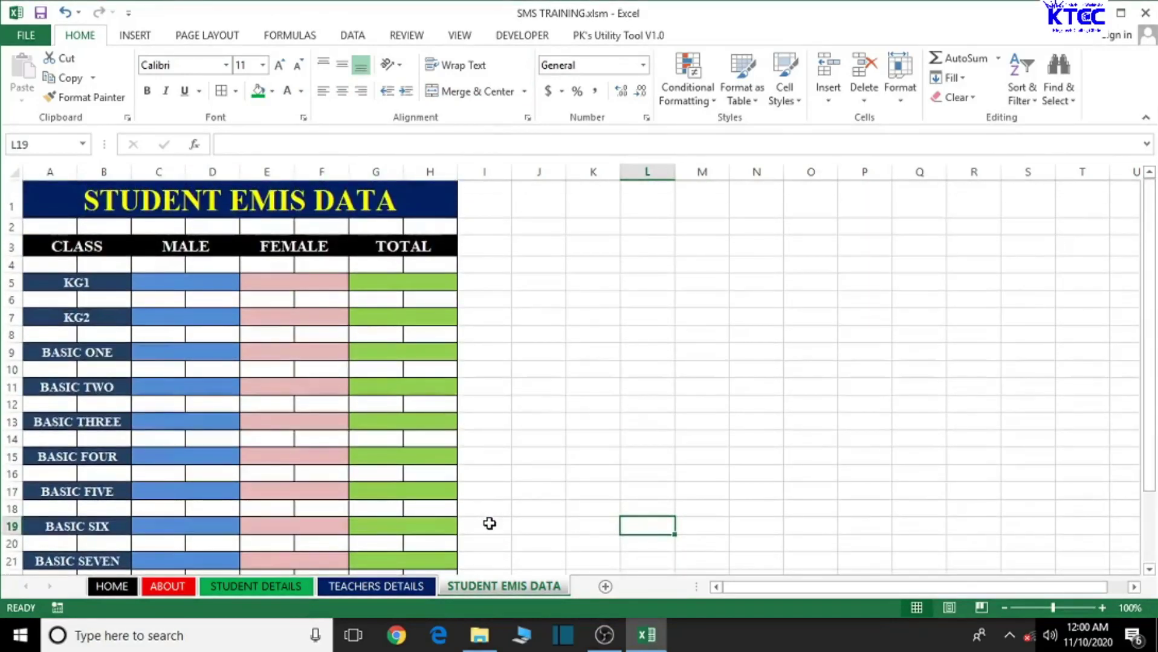
pyautogui.scroll(-2, 489, 514)
pyautogui.click(388, 539)
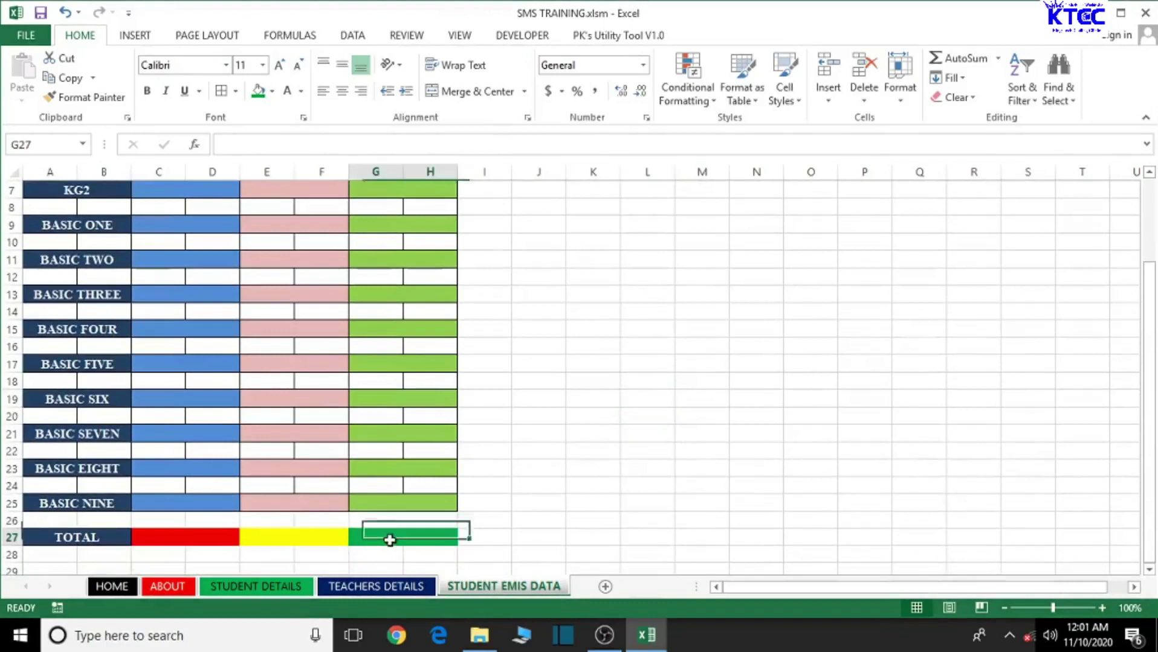
pyautogui.click(308, 541)
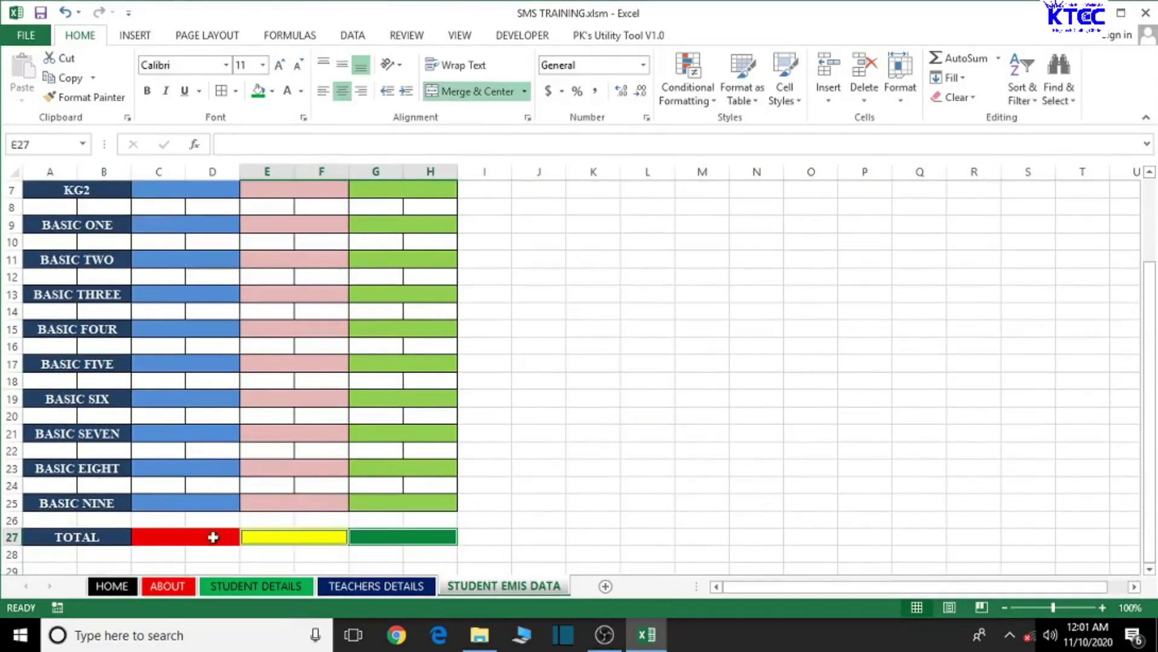
pyautogui.click(209, 539)
pyautogui.click(189, 65)
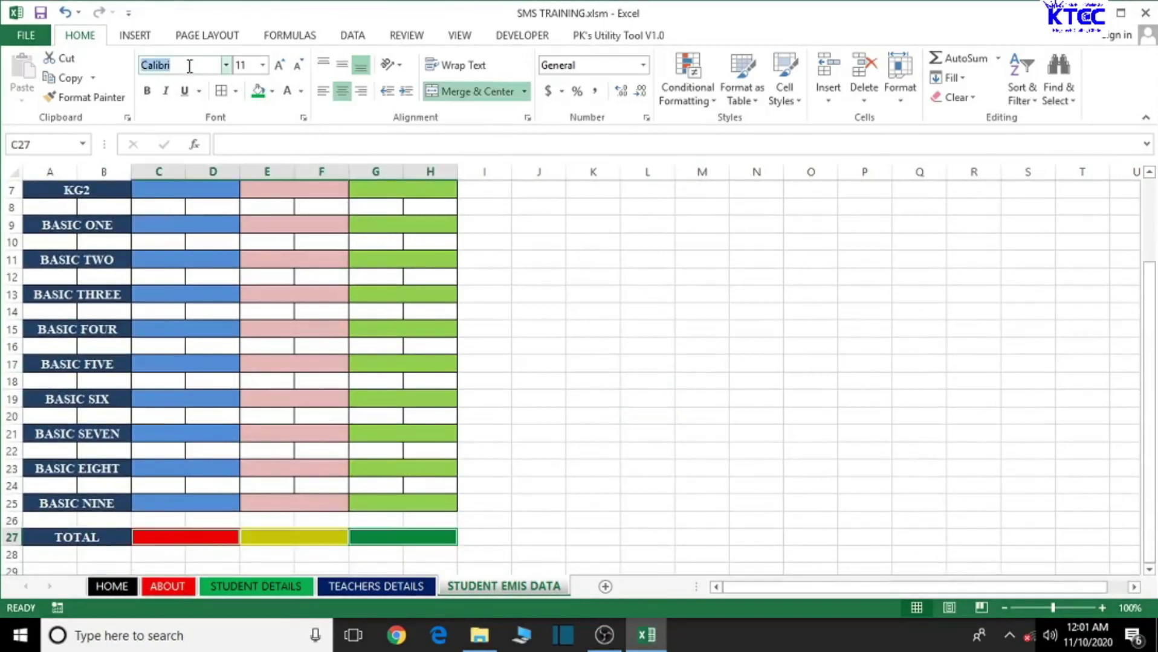
pyautogui.write('Times New Roman')
pyautogui.click(279, 65)
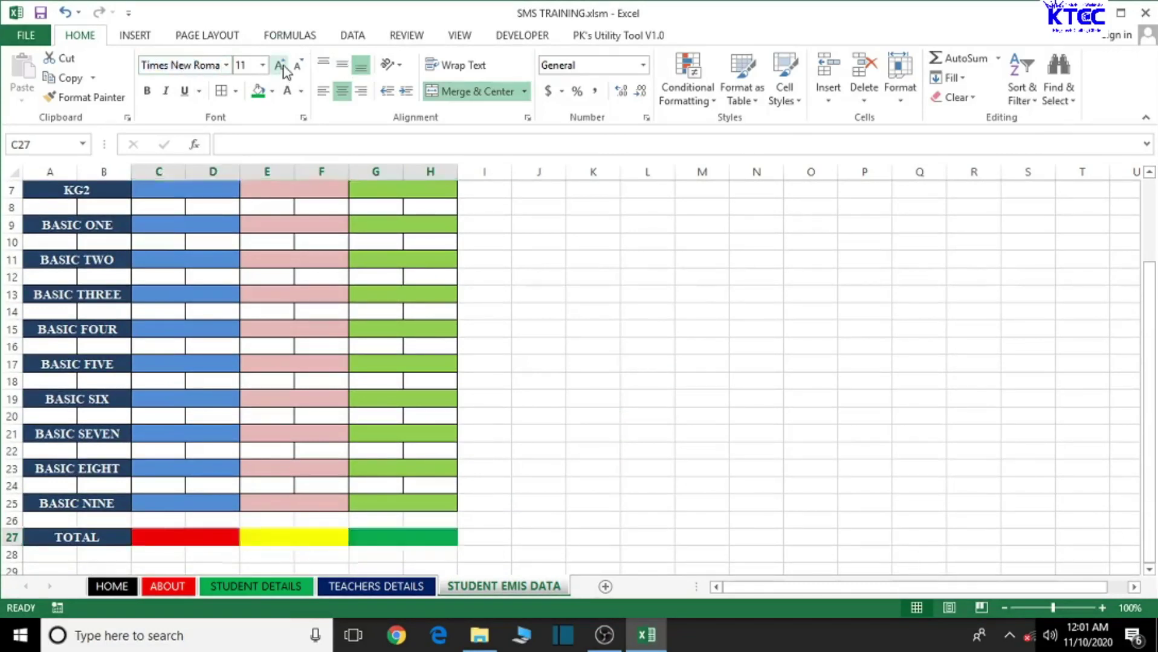
pyautogui.click(339, 94)
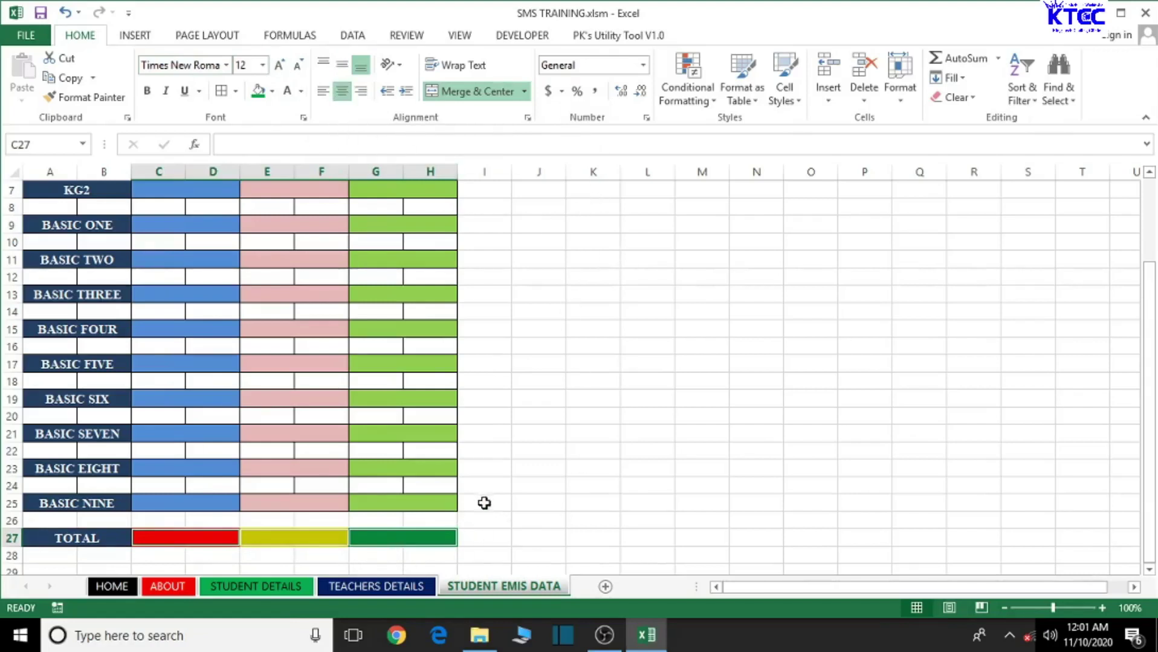
pyautogui.click(653, 378)
pyautogui.scroll(2, 923, 452)
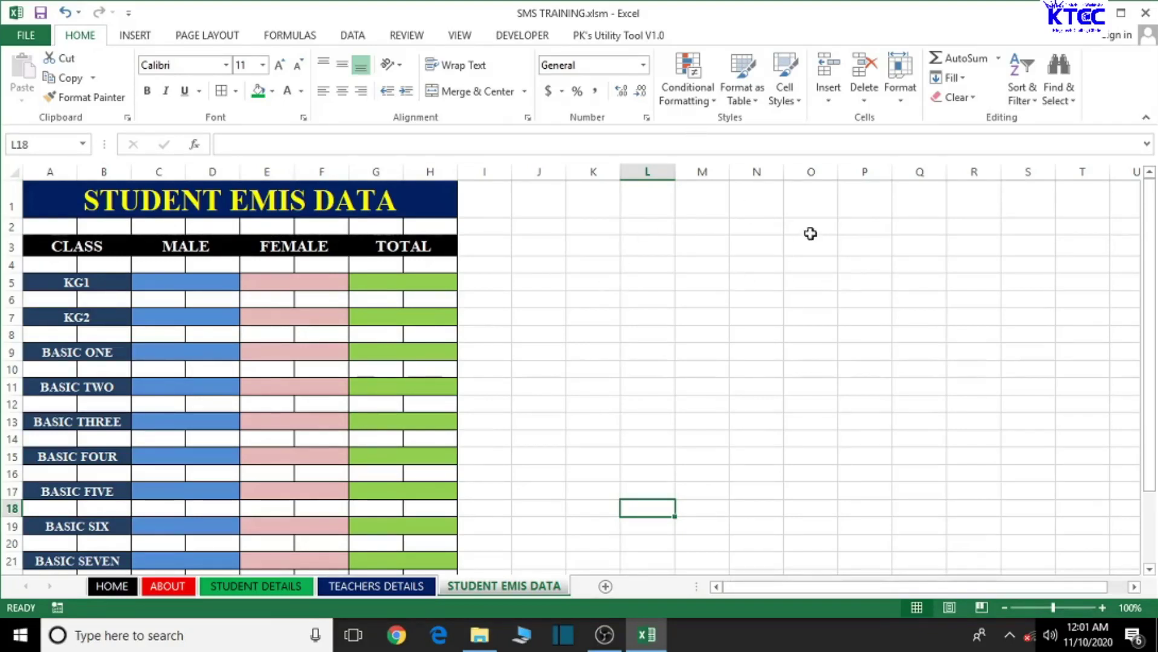
pyautogui.click(711, 205)
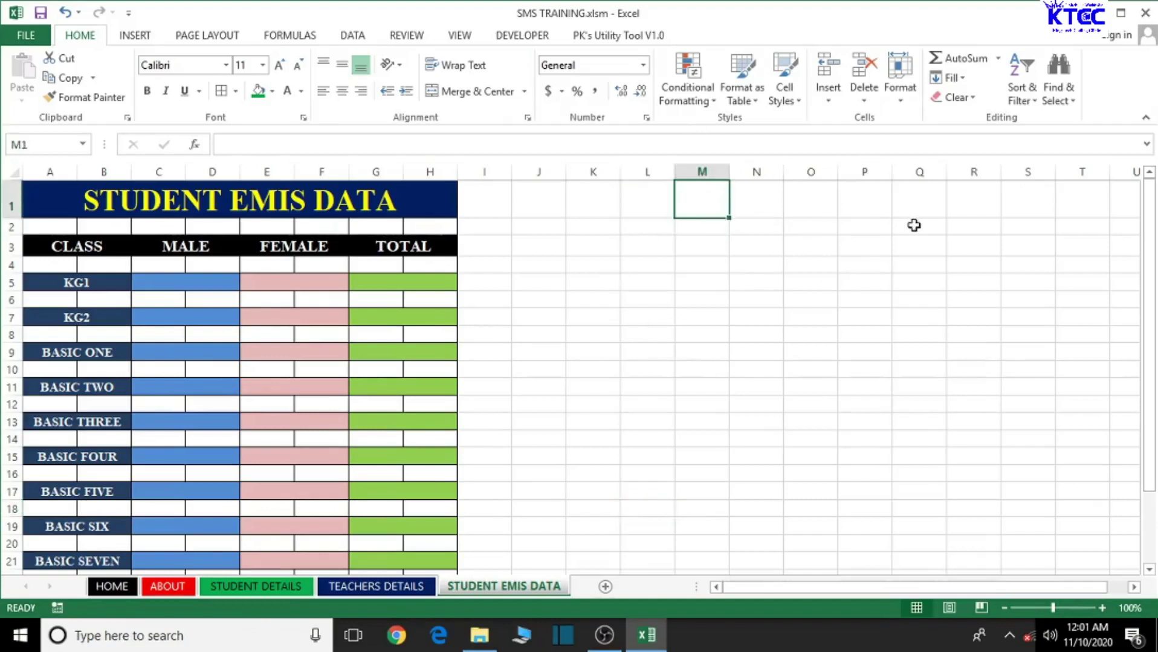
pyautogui.write('KG')
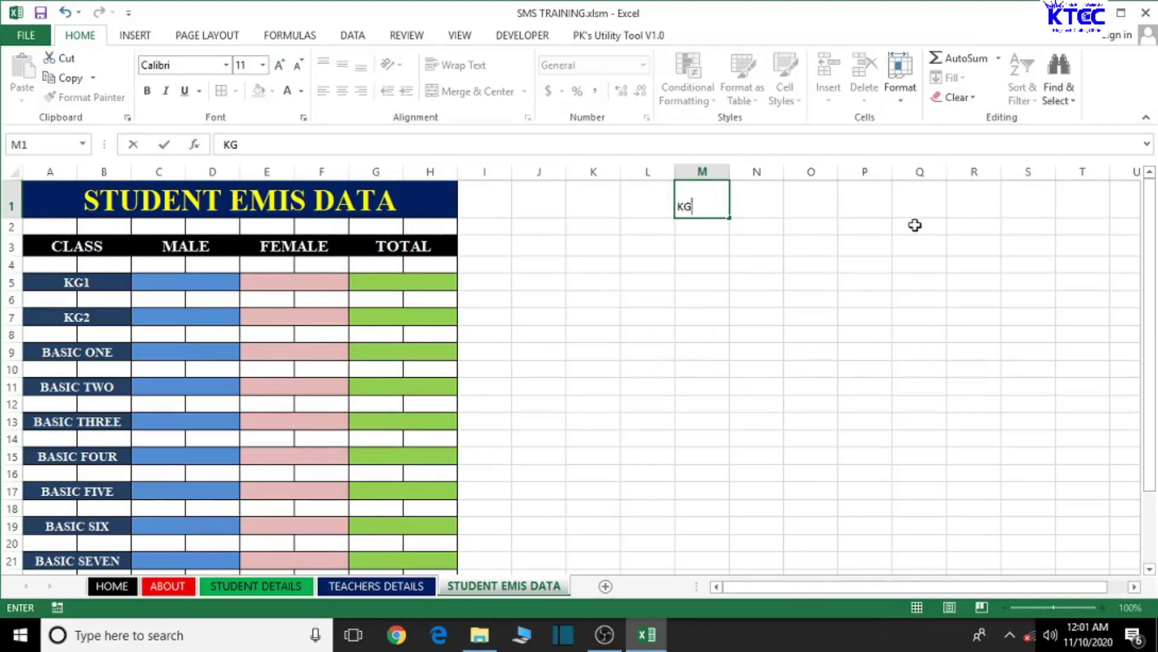
pyautogui.press('BackSpace')
pyautogui.press('BackSpace')
pyautogui.write('K')
pyautogui.press('BackSpace')
pyautogui.click(764, 296)
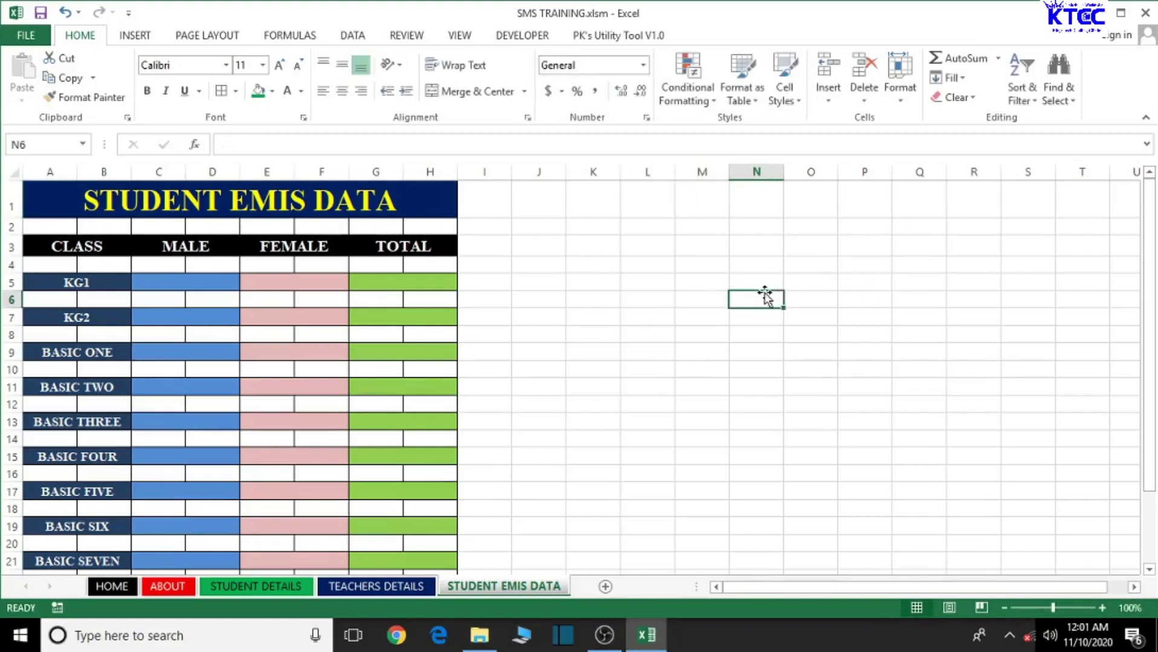